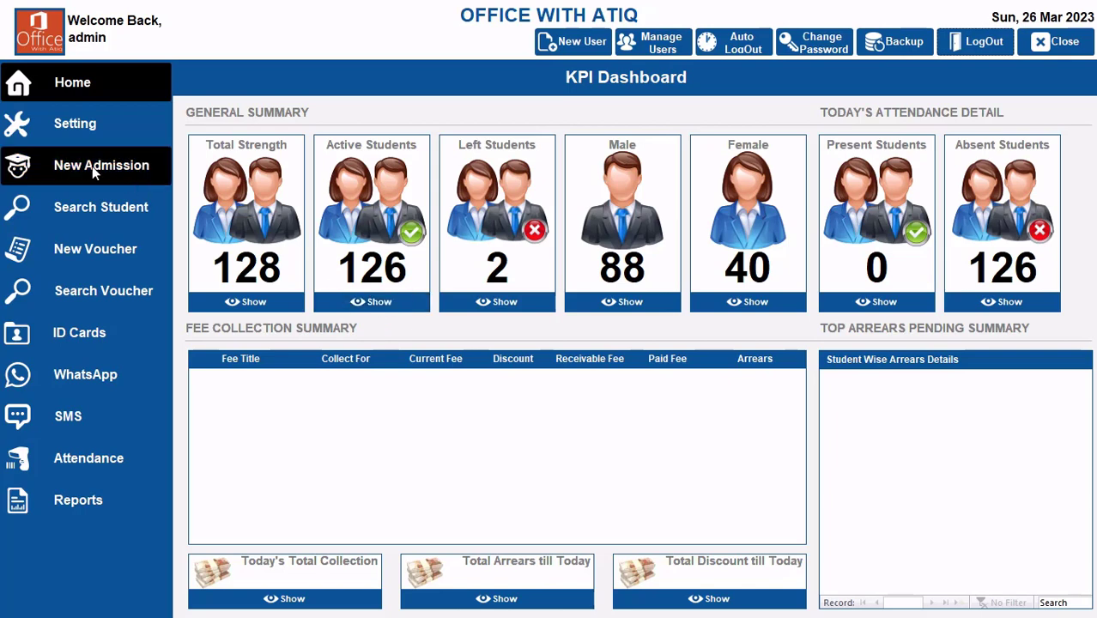
Step: Review the defined fee titles and the class-wise fee amounts in the settings
{"action": "left_click", "coordinate": [92, 125]}
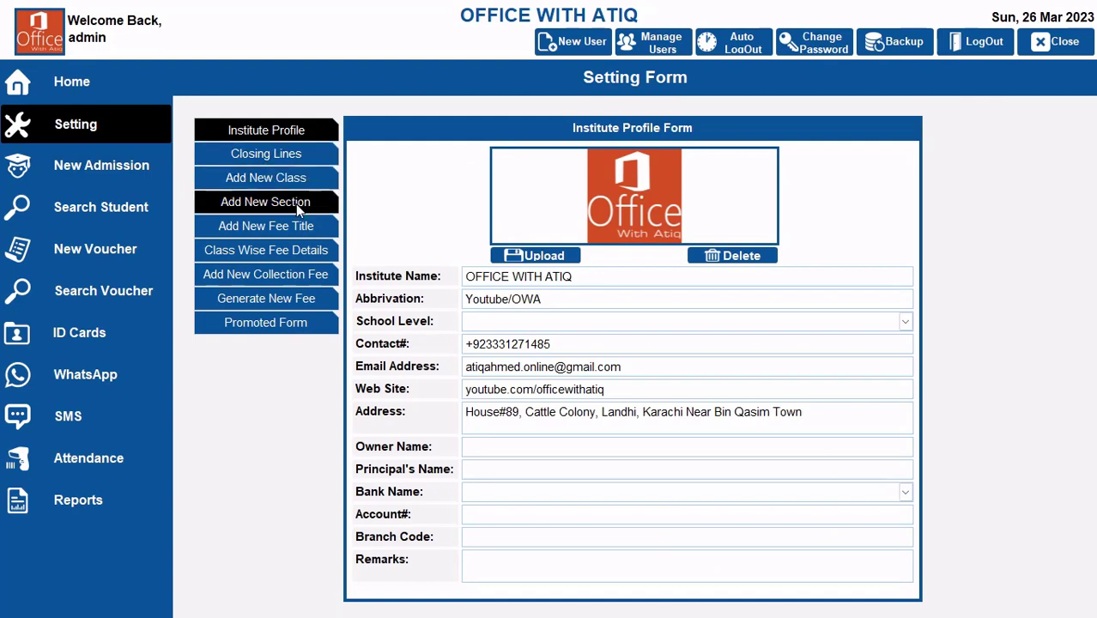
{"action": "left_click", "coordinate": [293, 226]}
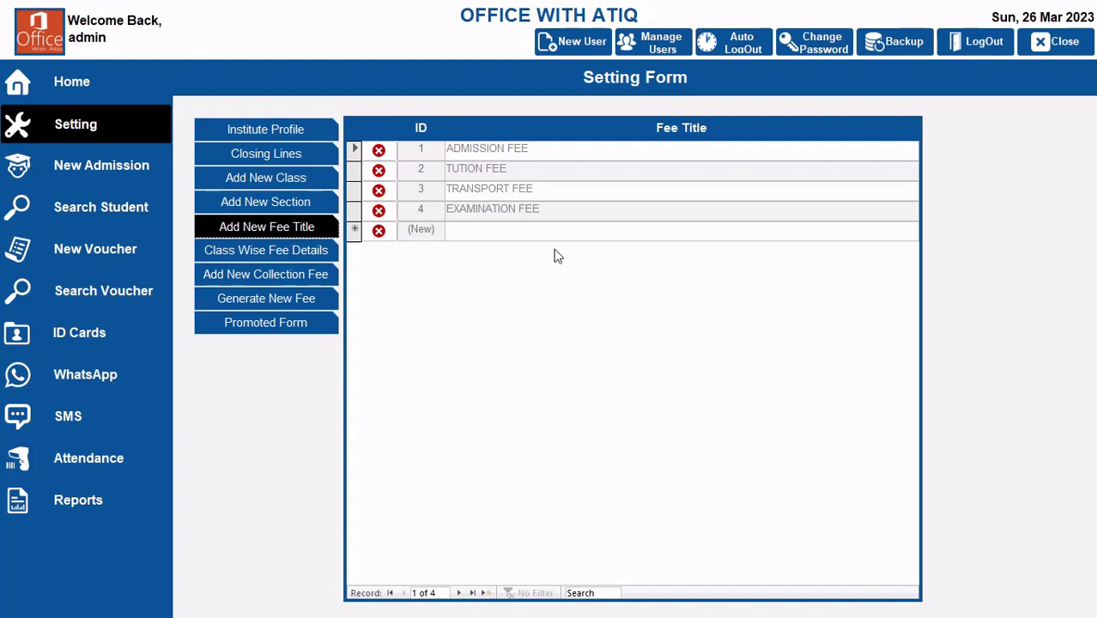
{"action": "left_click", "coordinate": [296, 250]}
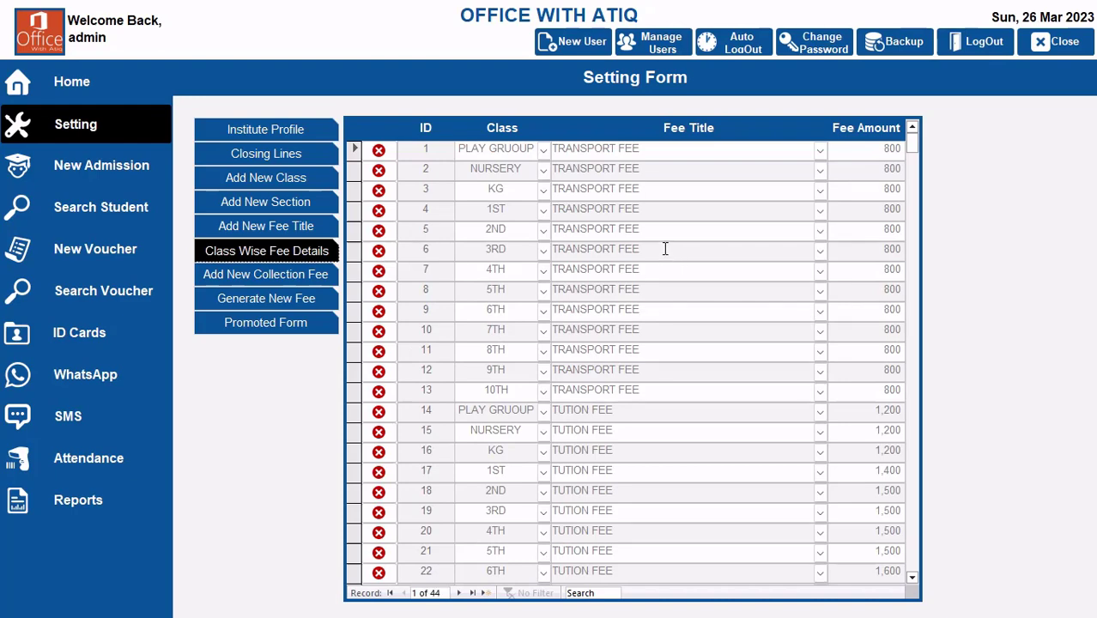
{"action": "scroll", "coordinate": [666, 281], "scroll_direction": "down", "scroll_amount": 2}
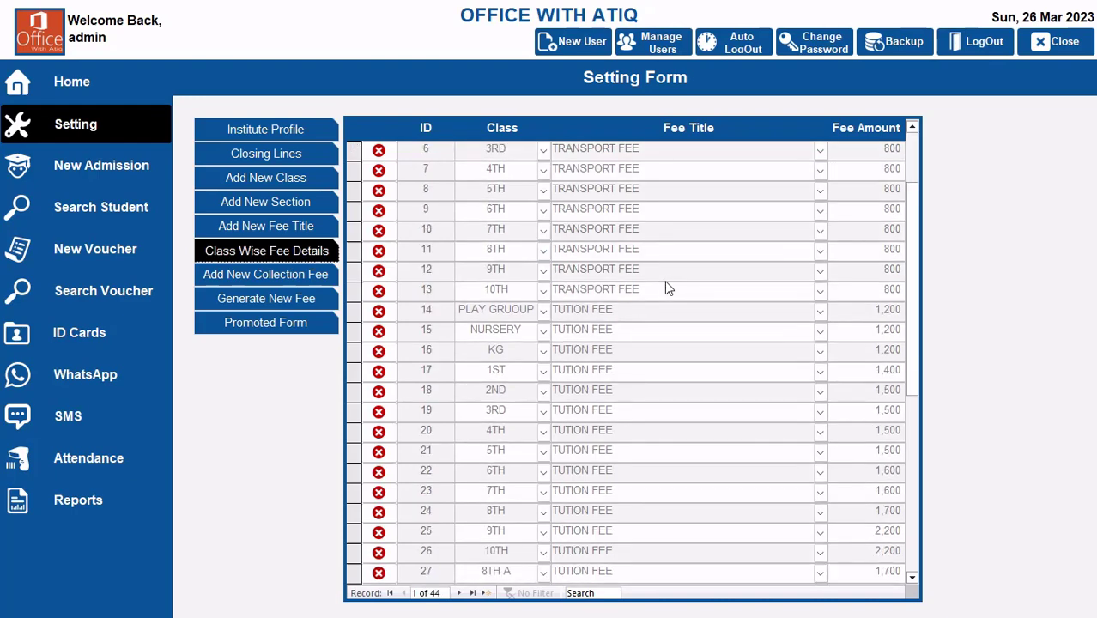
{"action": "scroll", "coordinate": [665, 283], "scroll_direction": "down", "scroll_amount": 4}
{"action": "scroll", "coordinate": [666, 280], "scroll_direction": "down", "scroll_amount": 1}
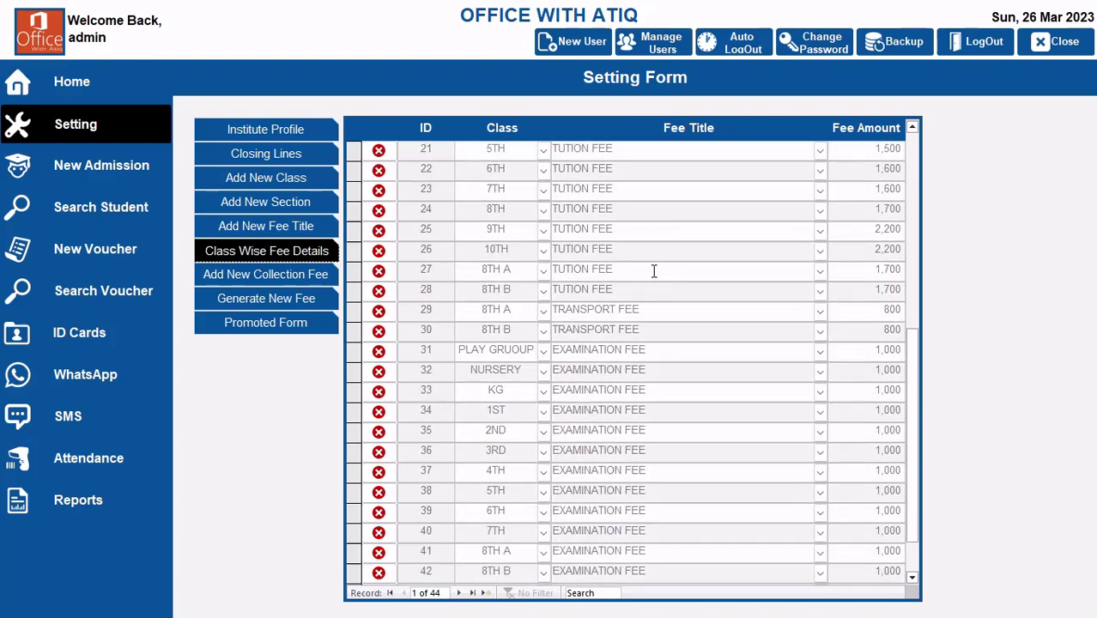
Step: Check the student's fee setup on the new admission form, then look through the class-wise fee details down to the last entry
{"action": "left_click", "coordinate": [108, 175]}
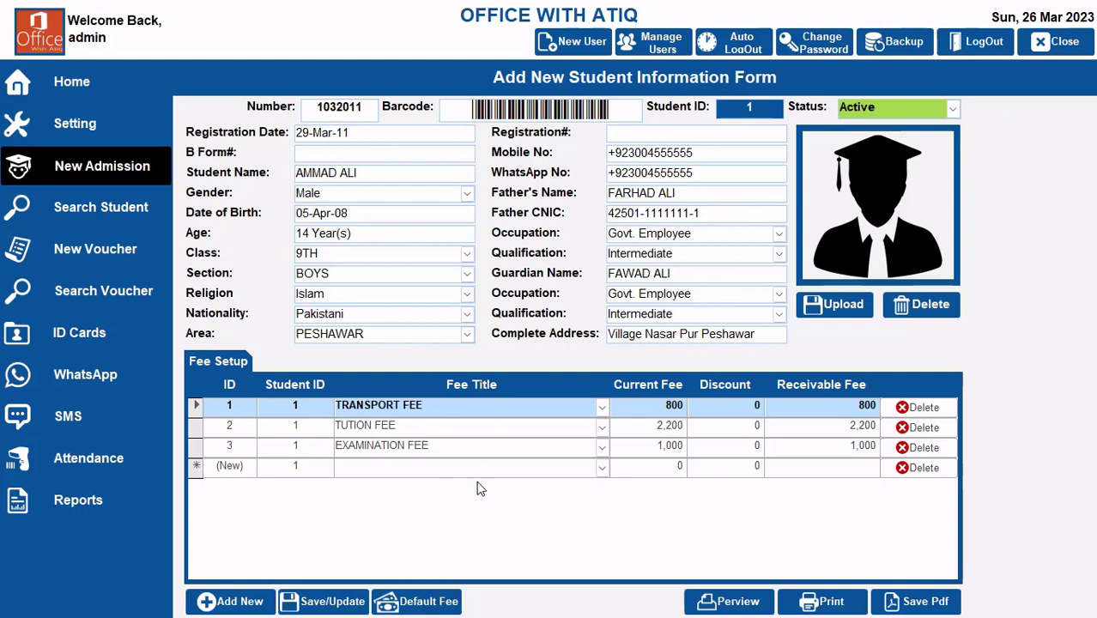
{"action": "left_click", "coordinate": [73, 124]}
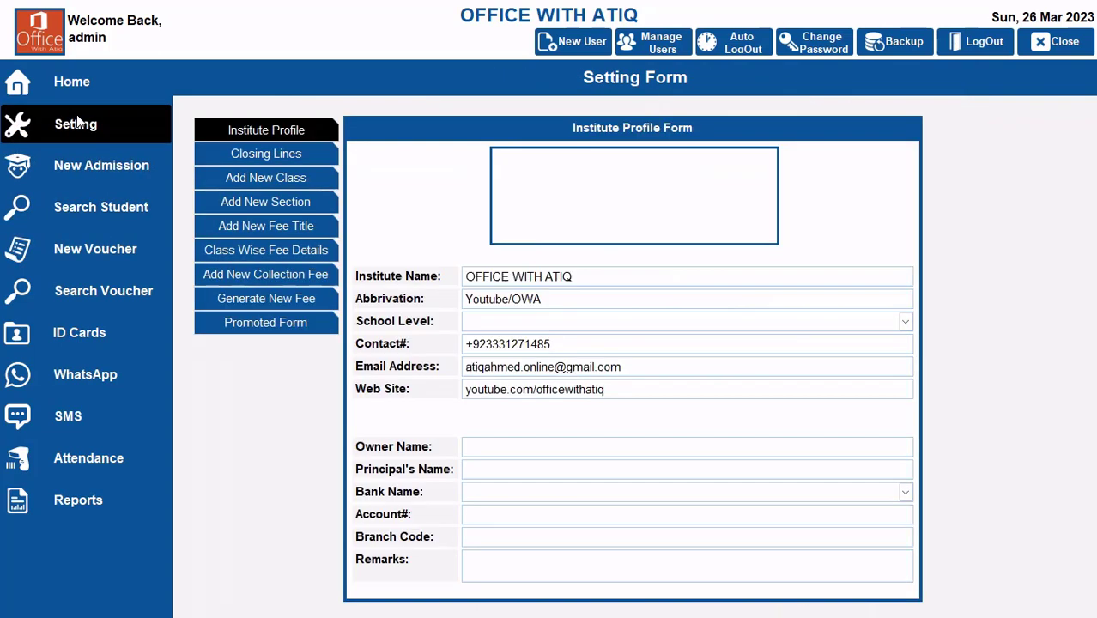
{"action": "left_click", "coordinate": [283, 250]}
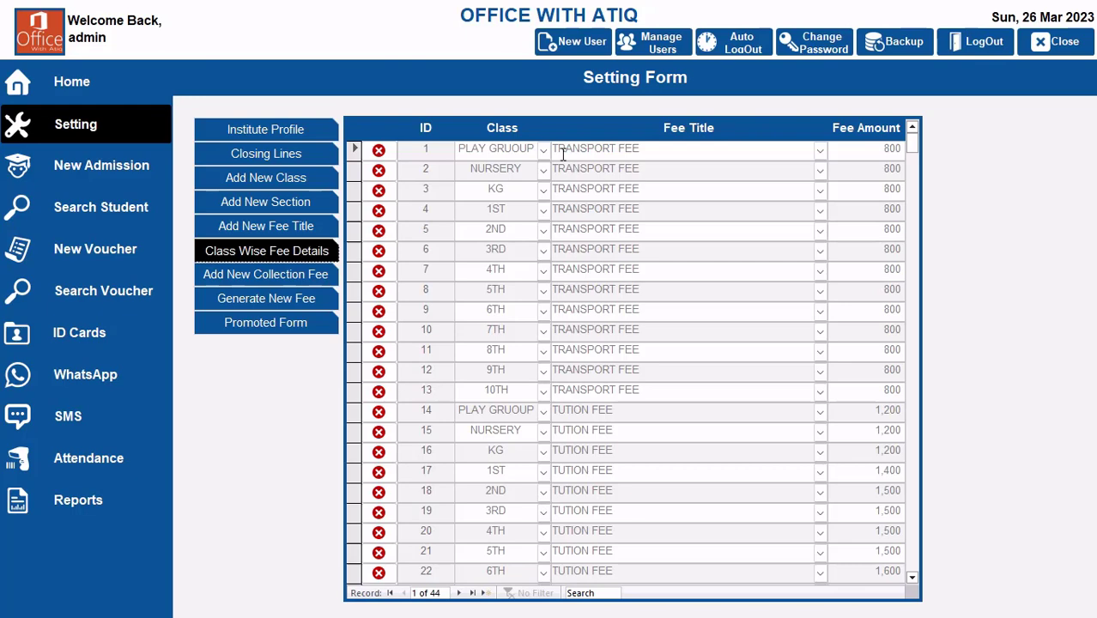
{"action": "scroll", "coordinate": [626, 269], "scroll_direction": "down", "scroll_amount": 2}
{"action": "scroll", "coordinate": [626, 272], "scroll_direction": "down", "scroll_amount": 6}
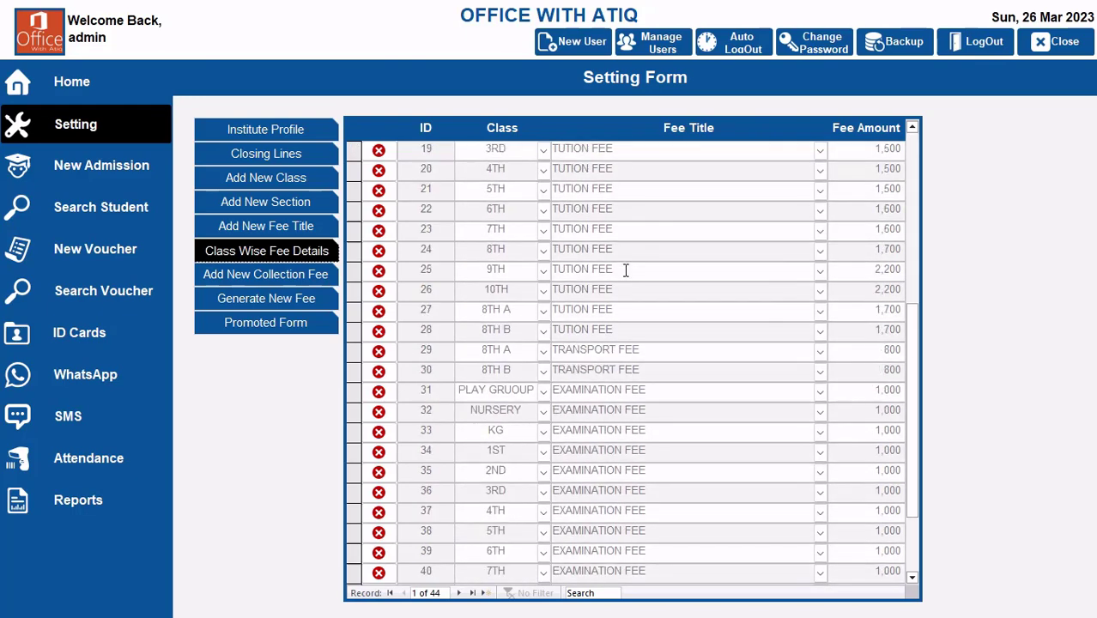
{"action": "scroll", "coordinate": [625, 270], "scroll_direction": "down", "scroll_amount": 1}
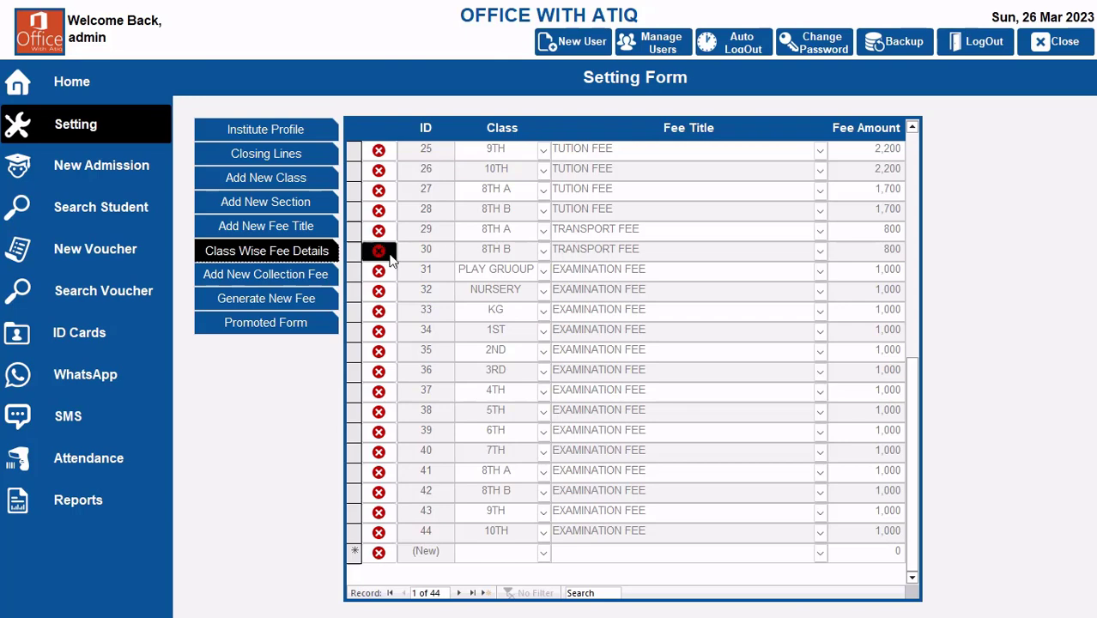
Step: Compare the fee title list with the class-wise fee details to see which titles each class is charged
{"action": "left_click", "coordinate": [277, 229]}
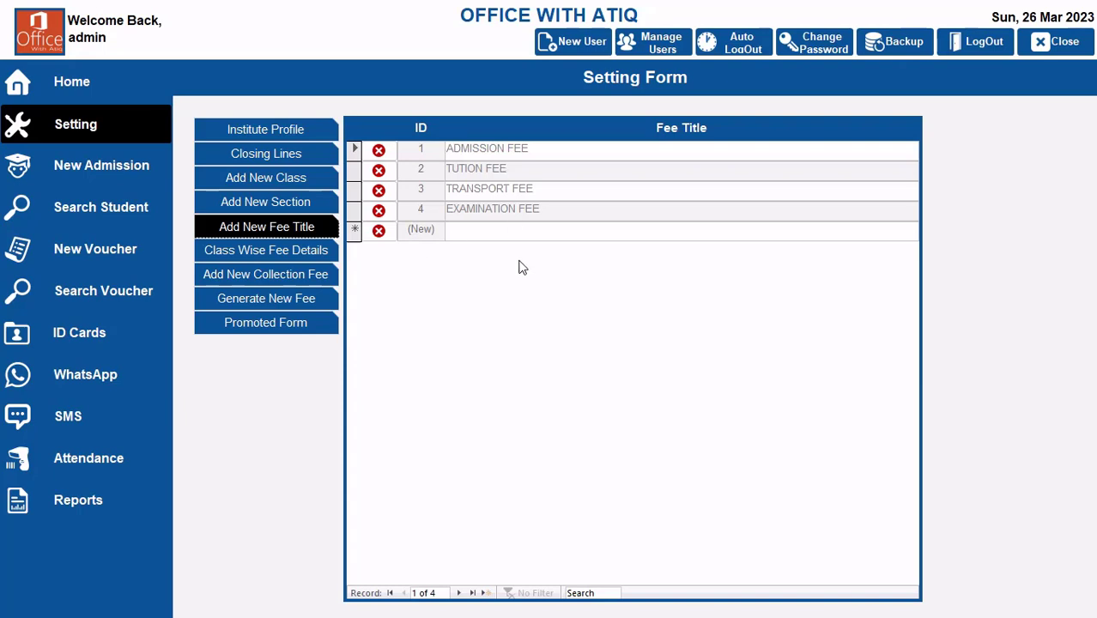
{"action": "left_click", "coordinate": [254, 252]}
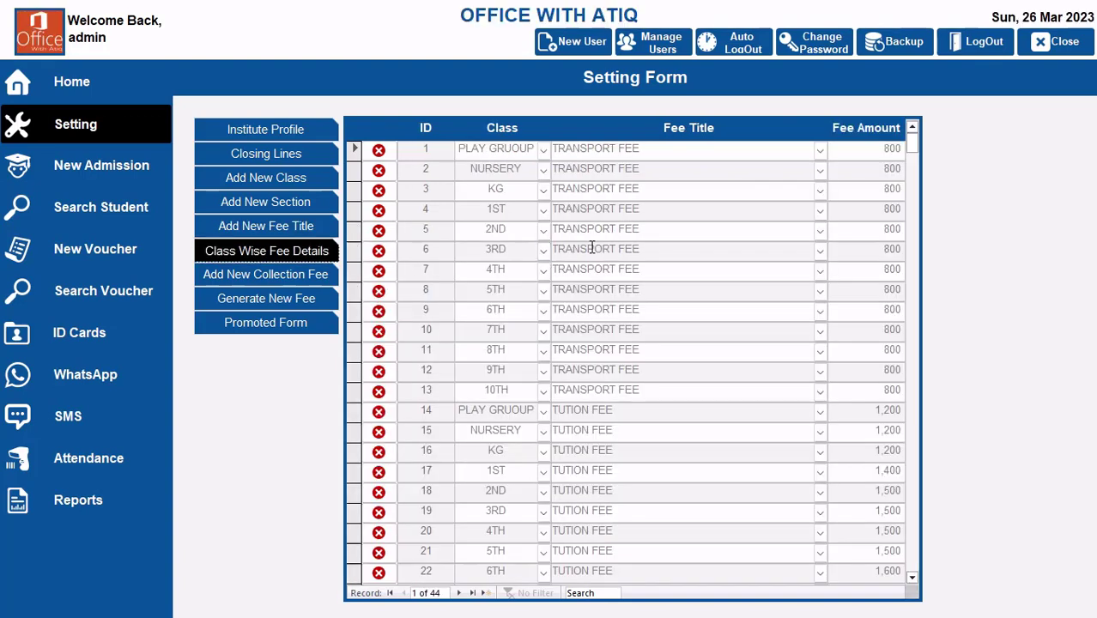
{"action": "left_click", "coordinate": [281, 221]}
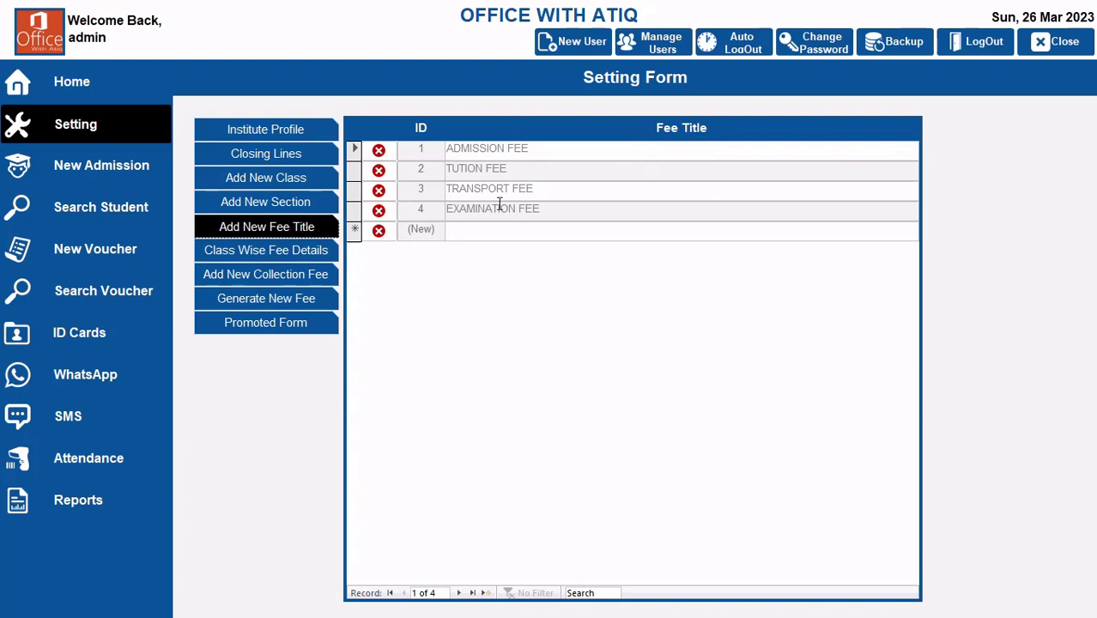
{"action": "left_click", "coordinate": [297, 249]}
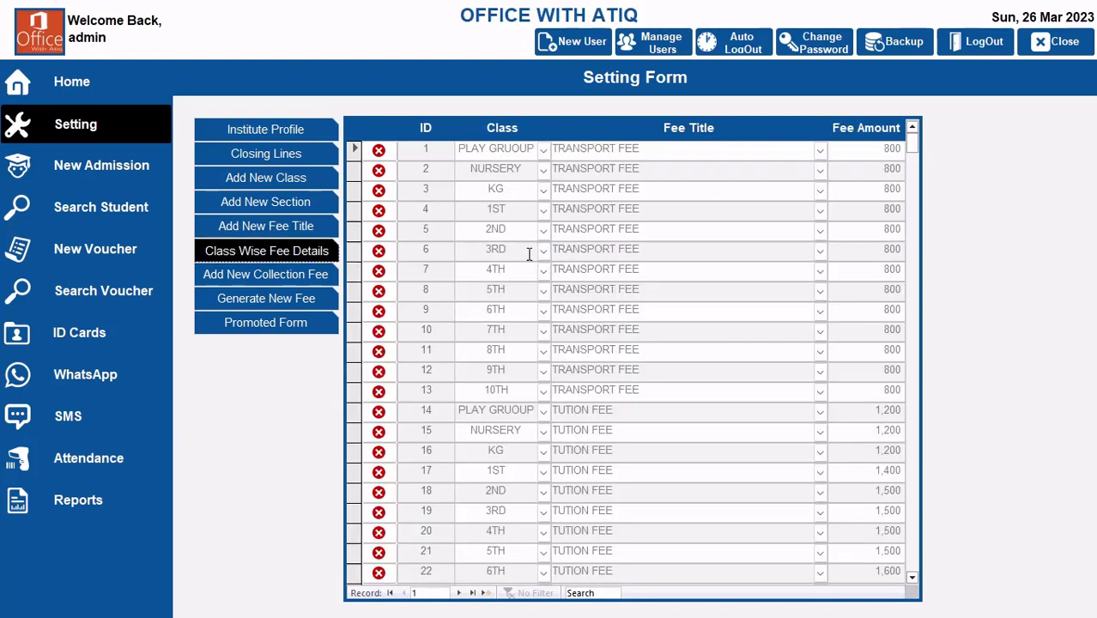
{"action": "scroll", "coordinate": [726, 392], "scroll_direction": "down", "scroll_amount": 5}
{"action": "scroll", "coordinate": [653, 329], "scroll_direction": "up", "scroll_amount": 3}
{"action": "scroll", "coordinate": [654, 329], "scroll_direction": "down", "scroll_amount": 6}
{"action": "scroll", "coordinate": [653, 329], "scroll_direction": "down", "scroll_amount": 2}
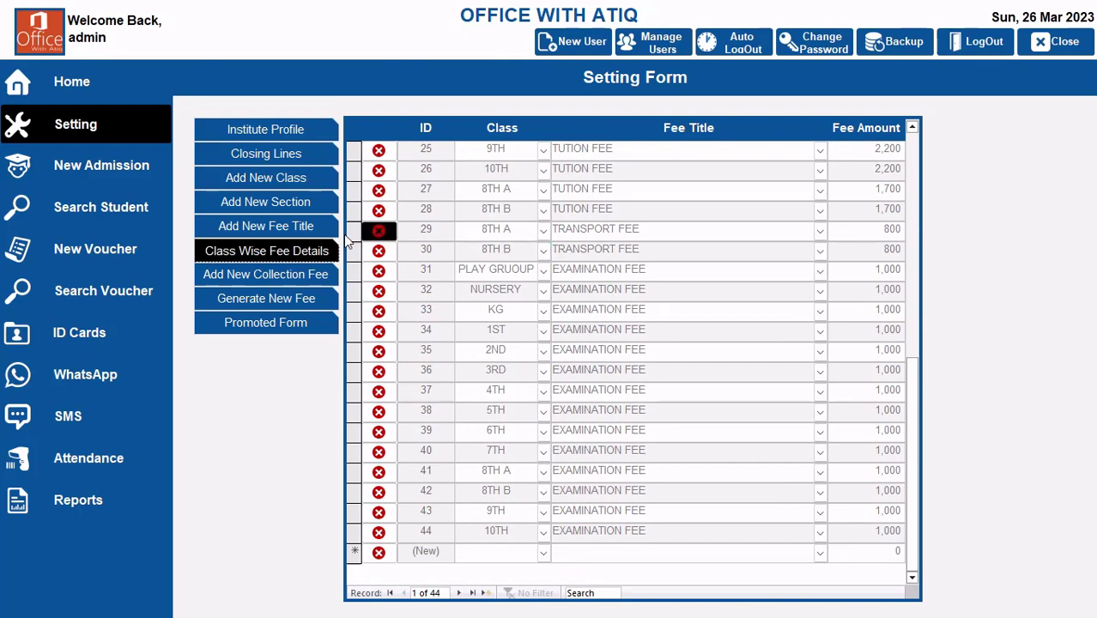
Step: Open the new admission form and set the transport fee's discount to 100 in the student's fee setup
{"action": "left_click", "coordinate": [73, 174]}
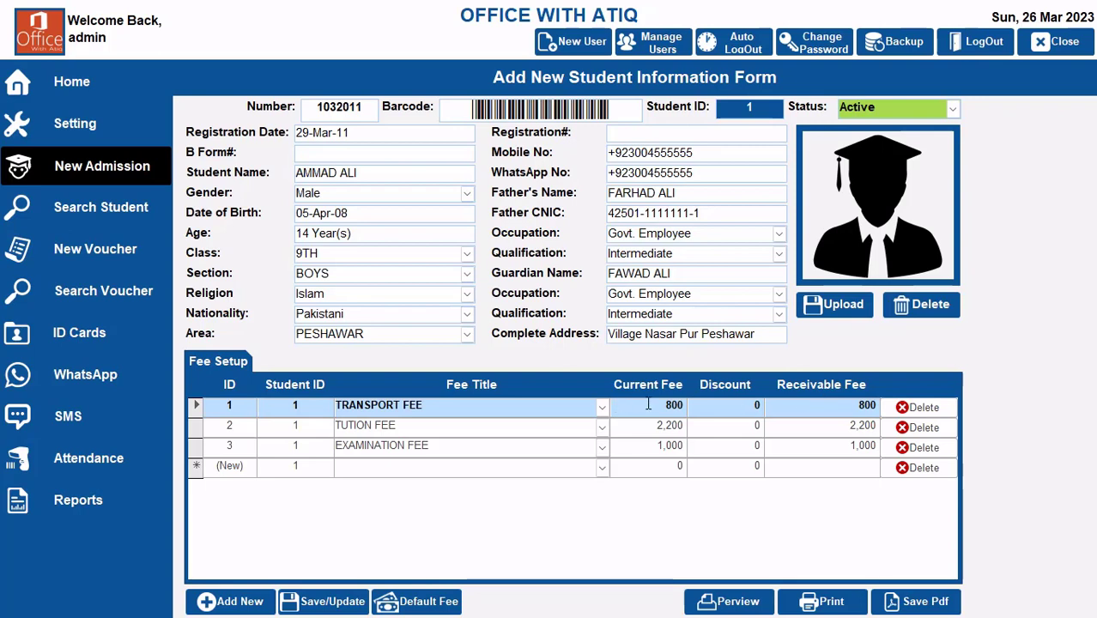
{"action": "left_click", "coordinate": [752, 404]}
{"action": "type", "text": "100"}
{"action": "key", "text": "Tab"}
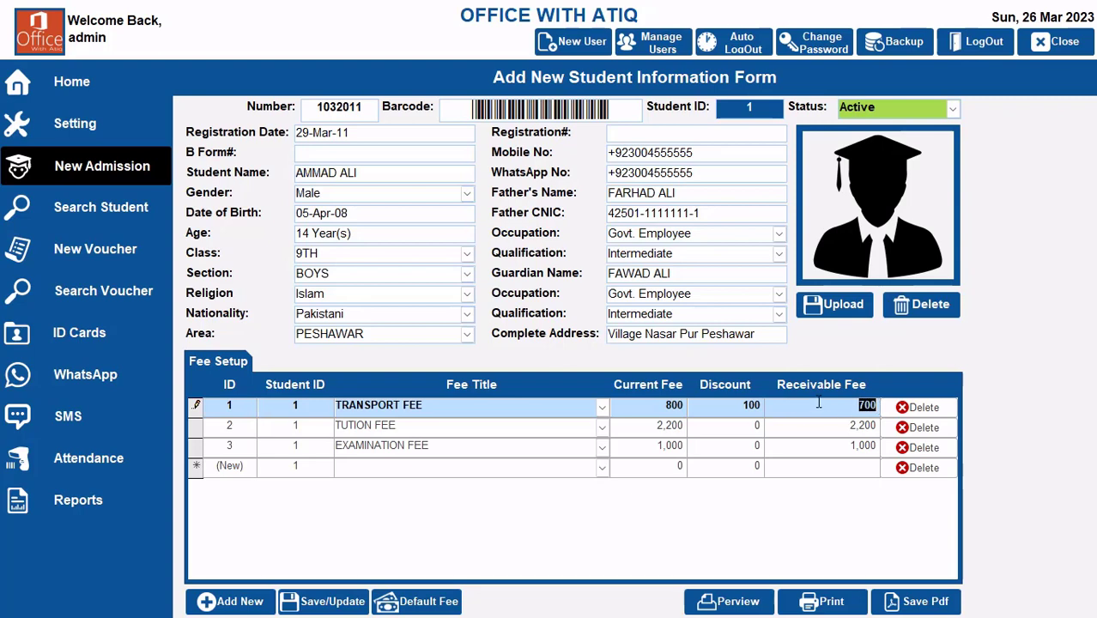
{"action": "left_click", "coordinate": [674, 405]}
{"action": "left_click_drag", "start_coordinate": [711, 405], "coordinate": [788, 405]}
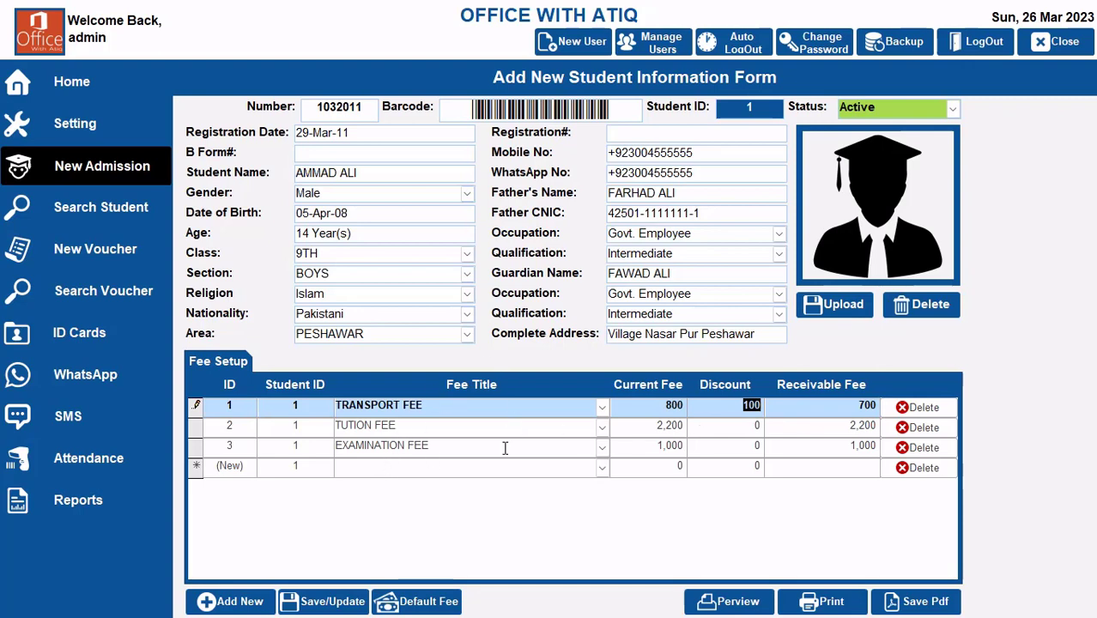
{"action": "left_click_drag", "start_coordinate": [656, 403], "coordinate": [723, 404]}
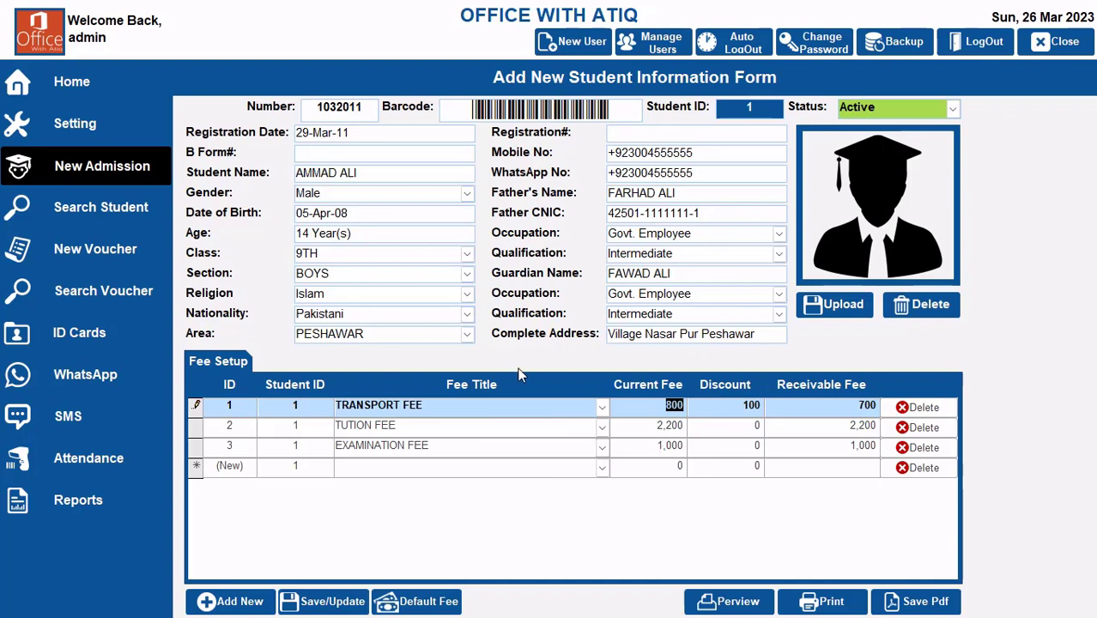
{"action": "left_click", "coordinate": [726, 405]}
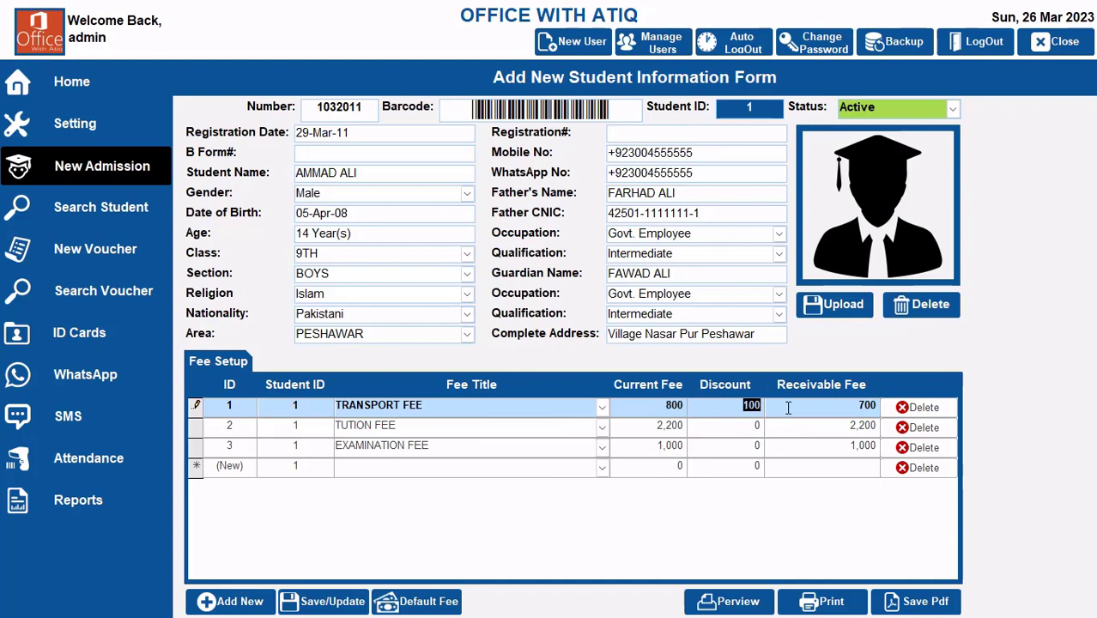
{"action": "left_click", "coordinate": [846, 405]}
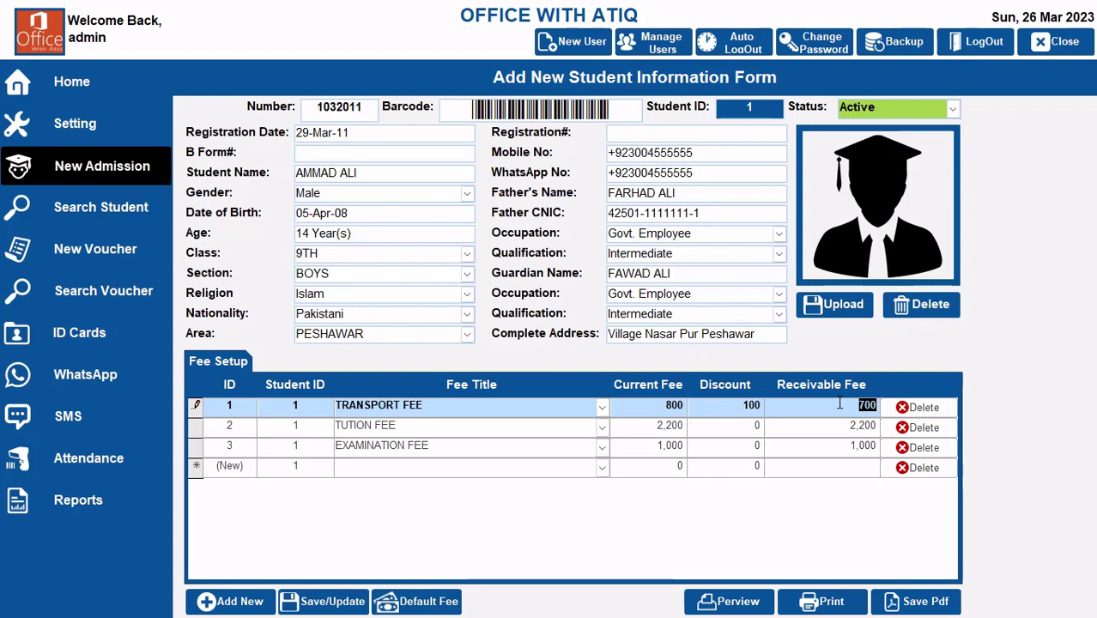
Step: Reset the transport fee's discount to 0 and cancel the automatic sign-out
{"action": "left_click", "coordinate": [715, 406]}
{"action": "type", "text": "0"}
{"action": "key", "text": "Tab"}
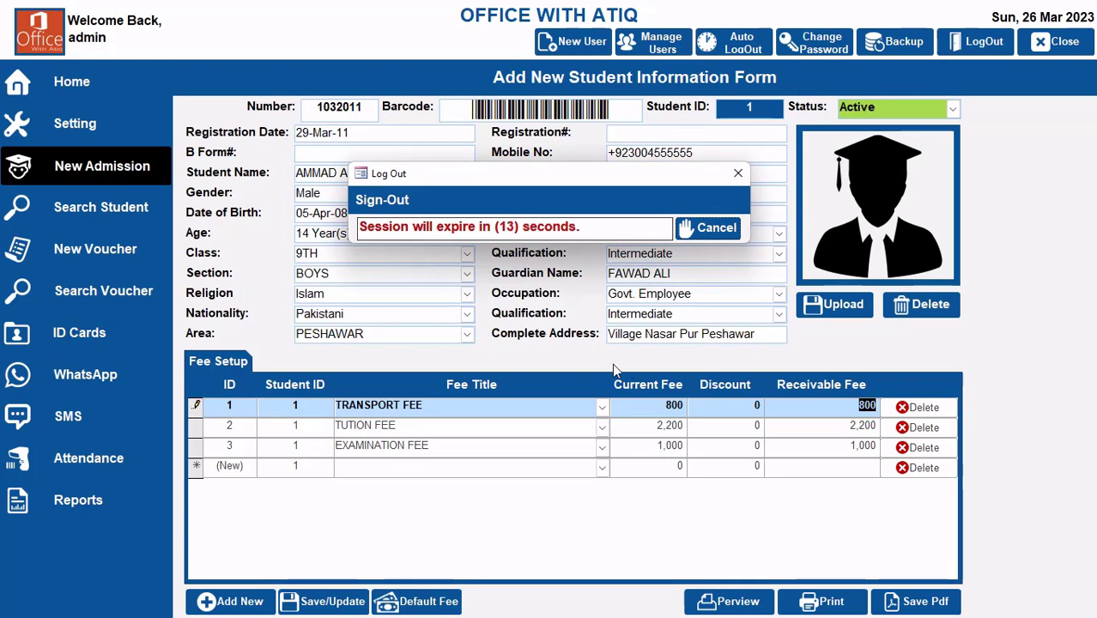
{"action": "left_click", "coordinate": [718, 228]}
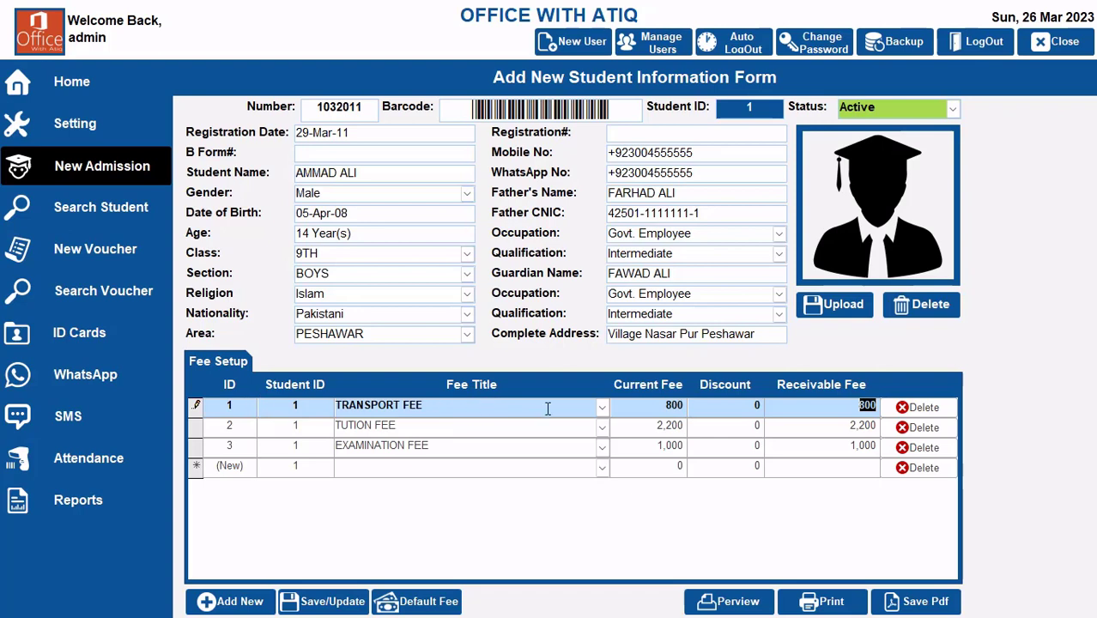
Step: Enter a discount of 800 on the transport fee and delete that fee row from the student's fee setup
{"action": "left_click", "coordinate": [731, 405]}
{"action": "type", "text": "800"}
{"action": "key", "text": "Tab"}
{"action": "left_click", "coordinate": [918, 407]}
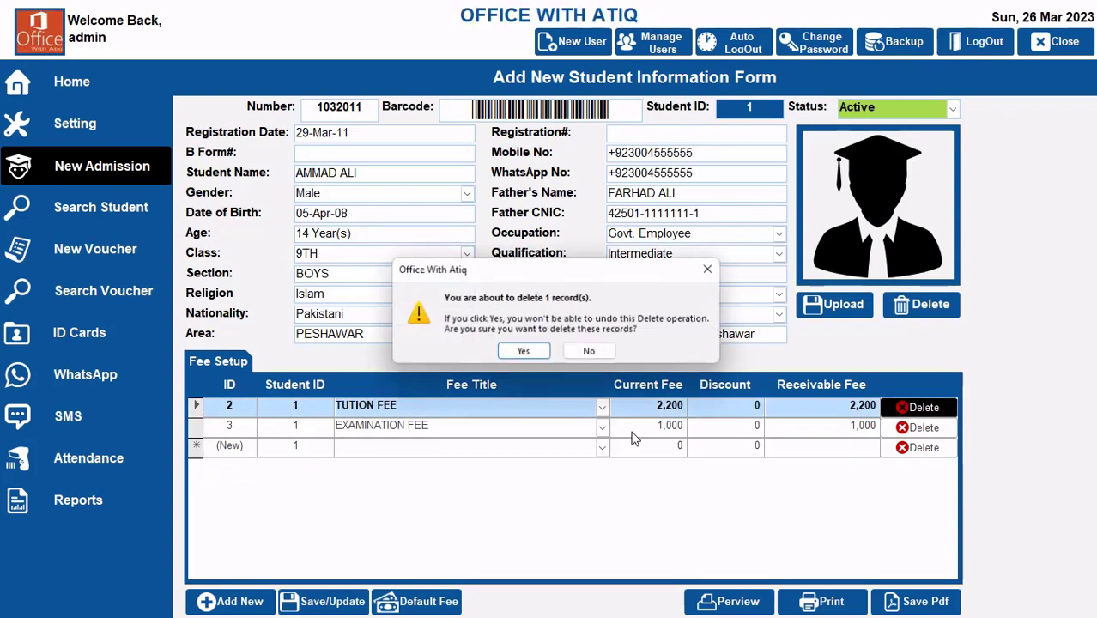
{"action": "left_click", "coordinate": [534, 351]}
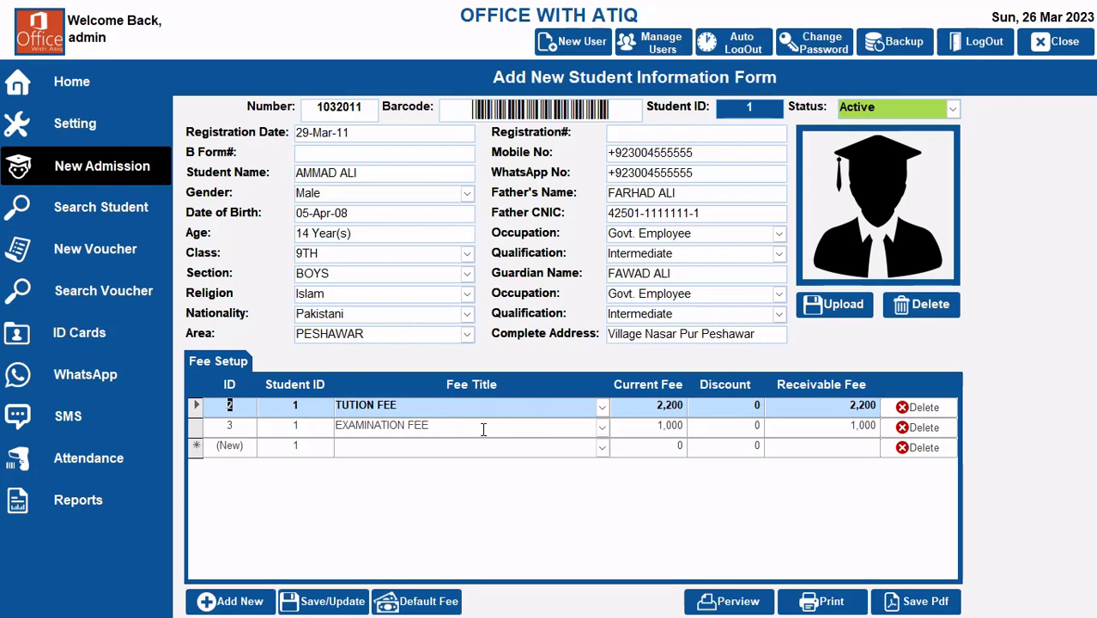
Step: Add a TRANSPORT FEE row to the student's fee setup and delete it again
{"action": "left_click", "coordinate": [601, 448]}
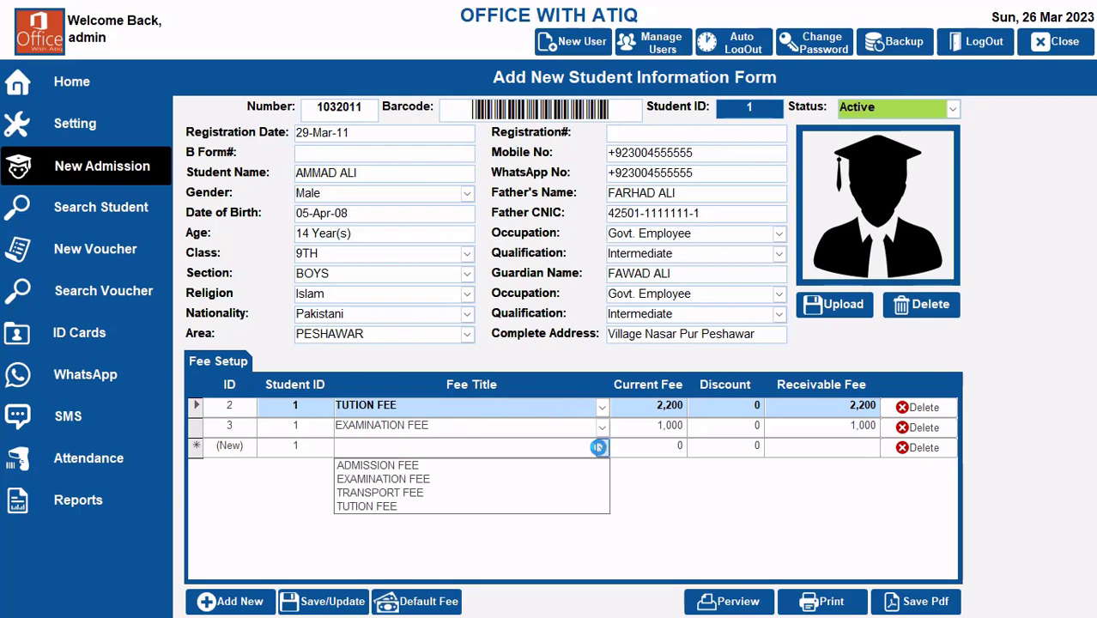
{"action": "left_click", "coordinate": [447, 496]}
{"action": "left_click", "coordinate": [822, 445]}
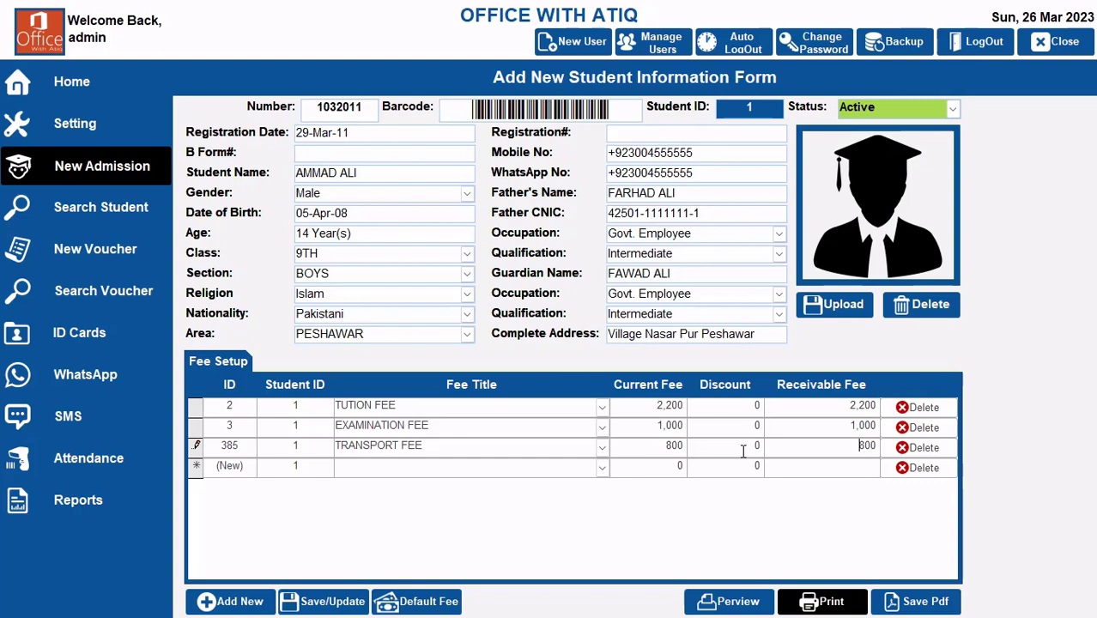
{"action": "left_click", "coordinate": [919, 448]}
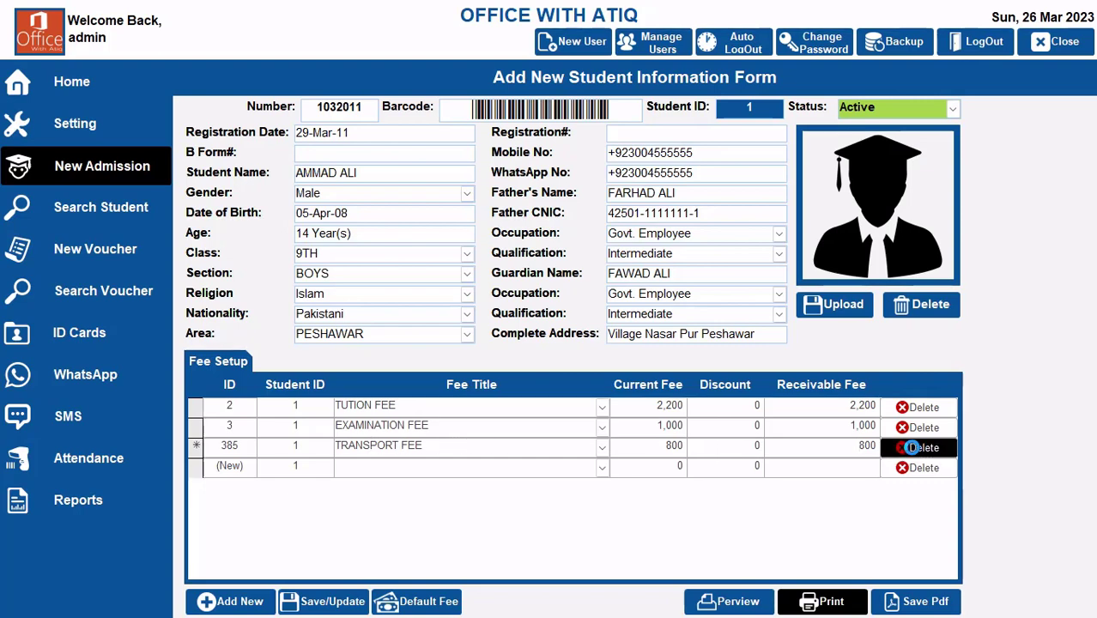
{"action": "left_click", "coordinate": [526, 352]}
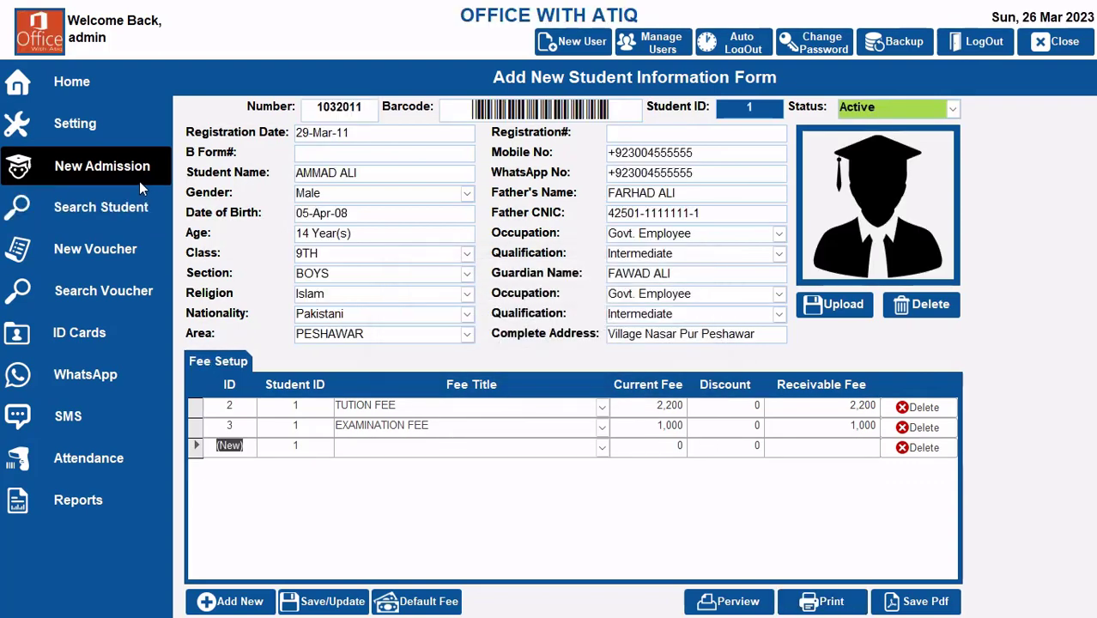
Step: Open the first two students' records from the student search list to examine their fee setups, closing each one
{"action": "left_click", "coordinate": [121, 211]}
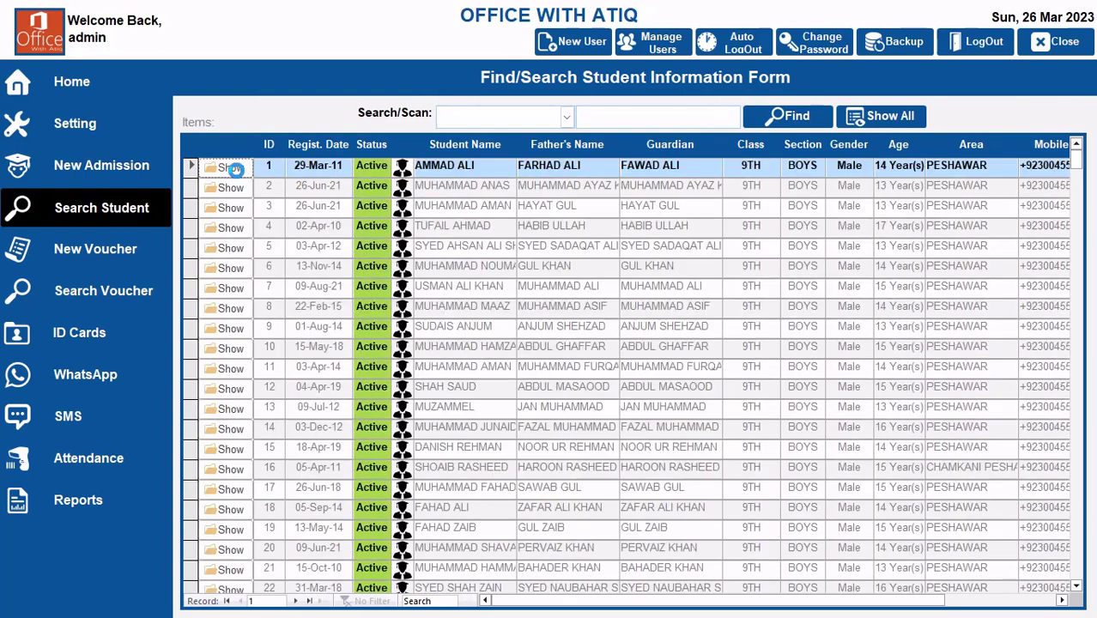
{"action": "left_click", "coordinate": [225, 168]}
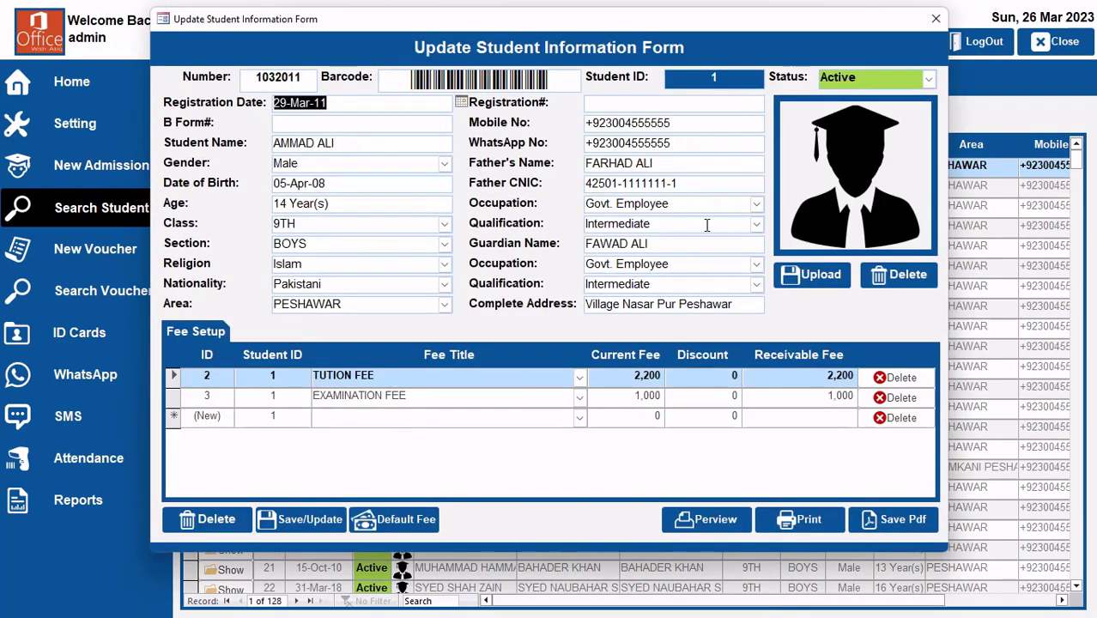
{"action": "left_click", "coordinate": [929, 24]}
{"action": "left_click", "coordinate": [226, 188]}
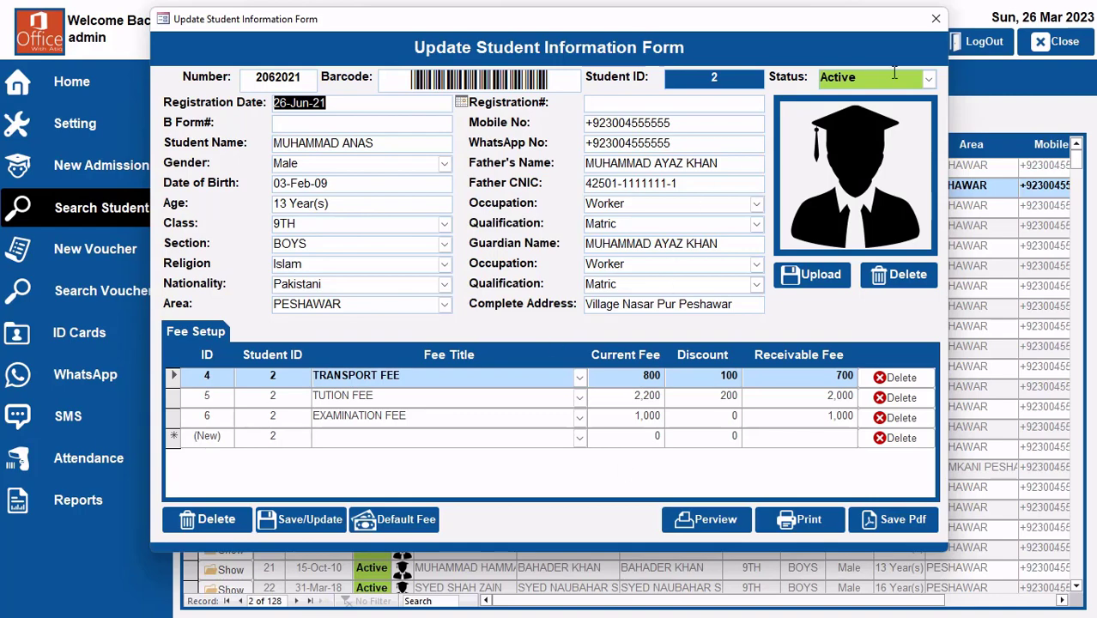
{"action": "left_click", "coordinate": [936, 22]}
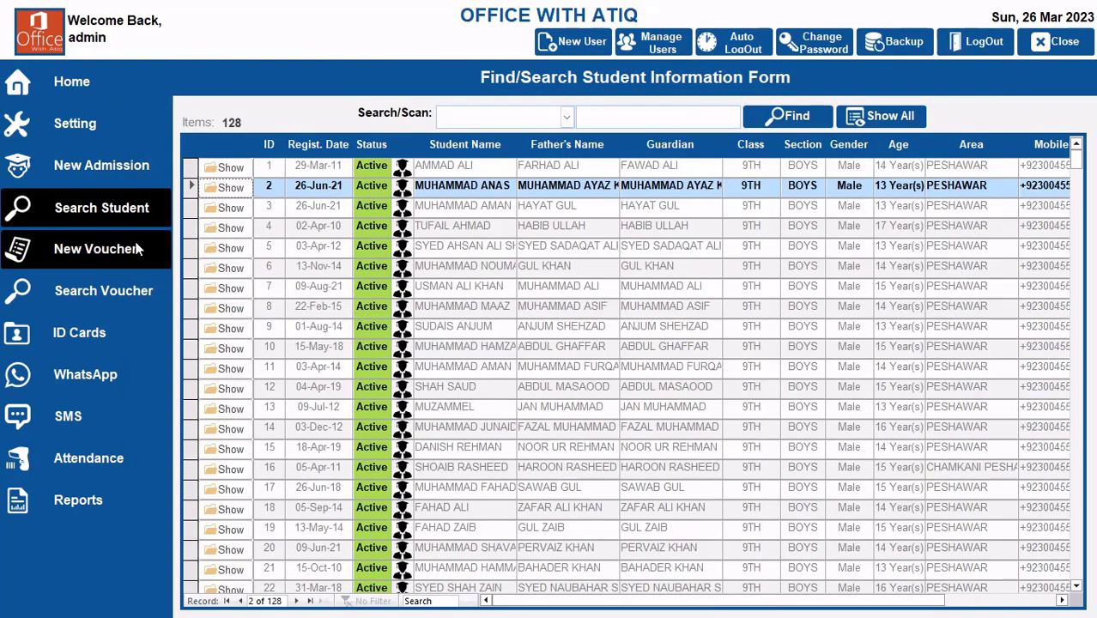
Step: Review the class-wise fee details and the collection fee list in the settings, including the first title options of the Admission 2023 entry
{"action": "left_click", "coordinate": [75, 125]}
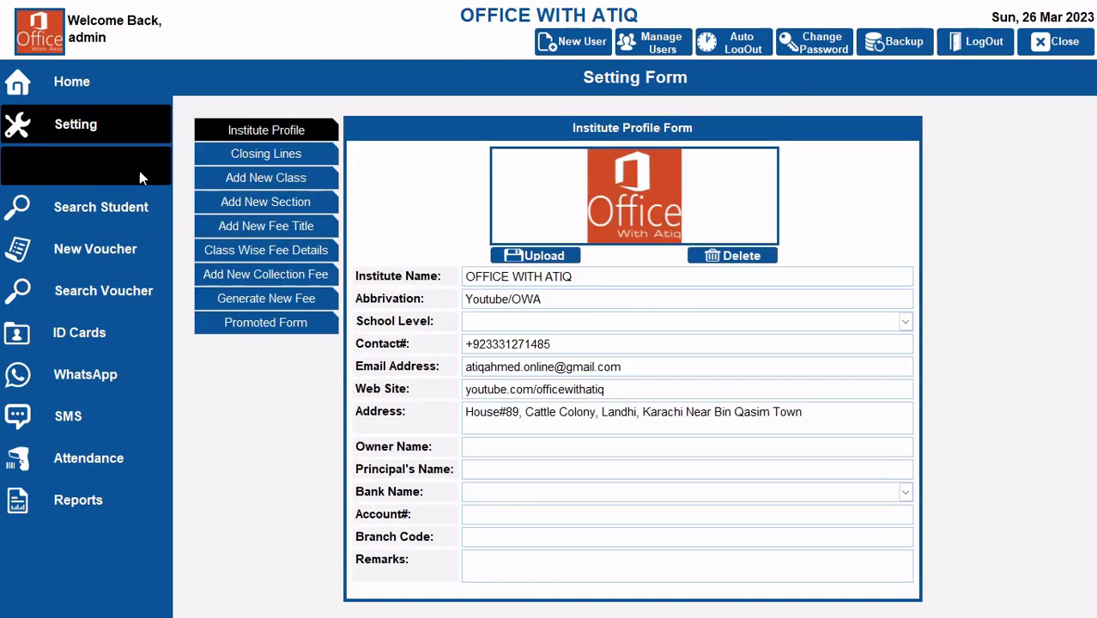
{"action": "left_click", "coordinate": [239, 226]}
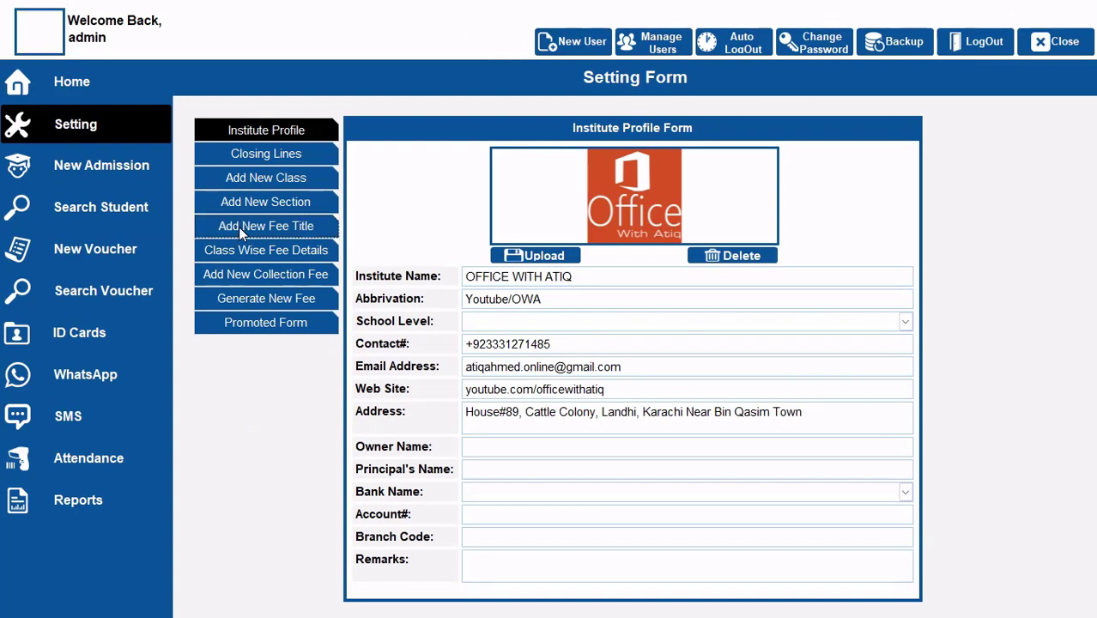
{"action": "left_click", "coordinate": [264, 260]}
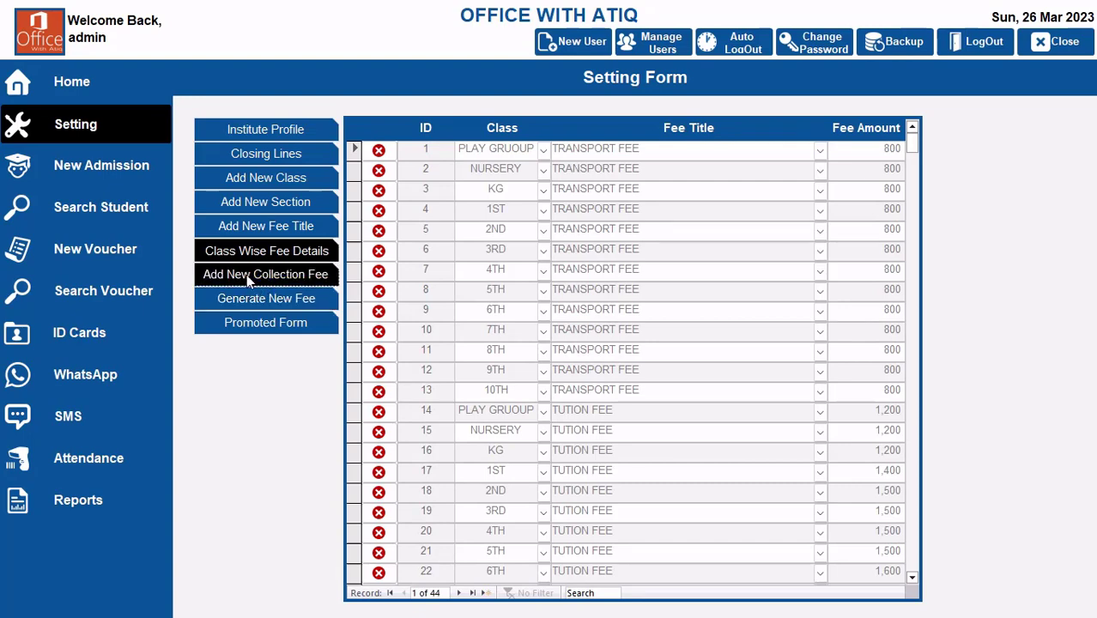
{"action": "left_click", "coordinate": [247, 275]}
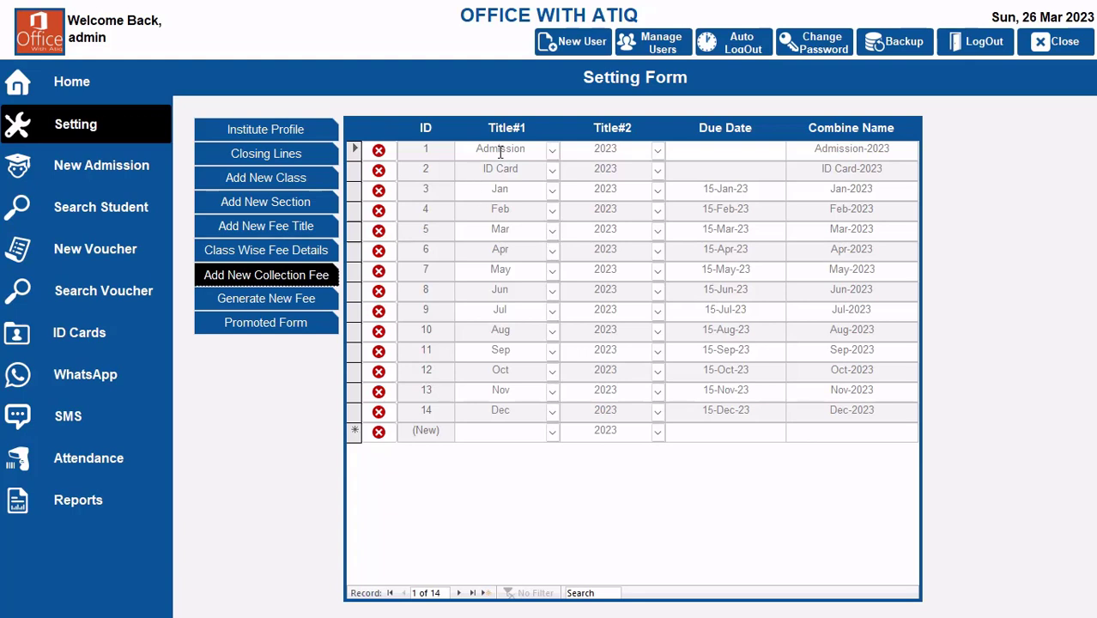
{"action": "left_click", "coordinate": [552, 150]}
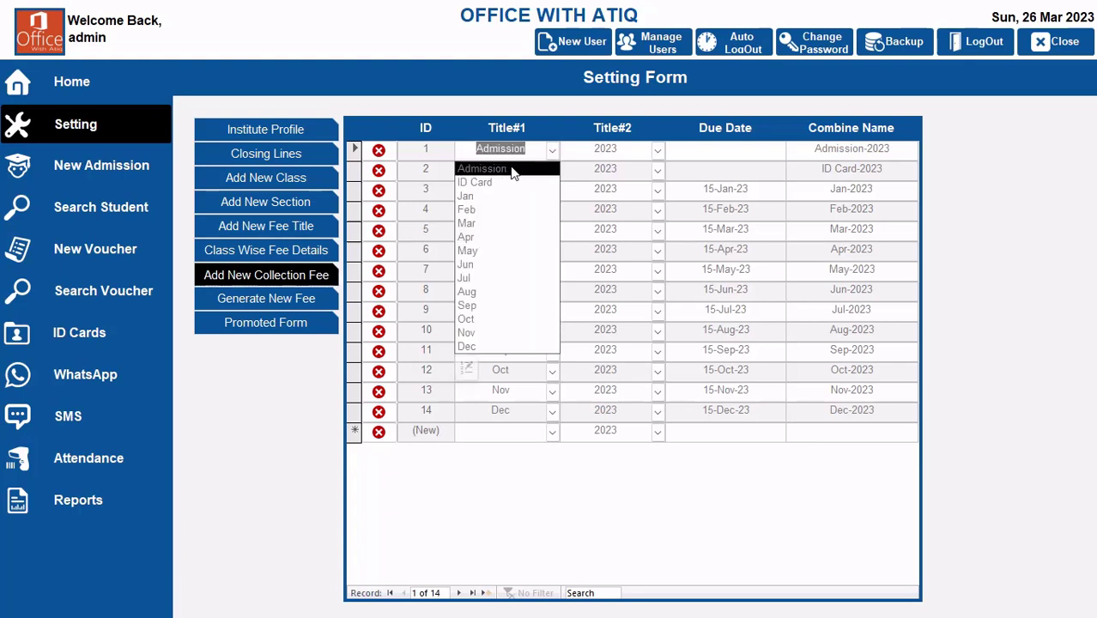
{"action": "left_click", "coordinate": [627, 151]}
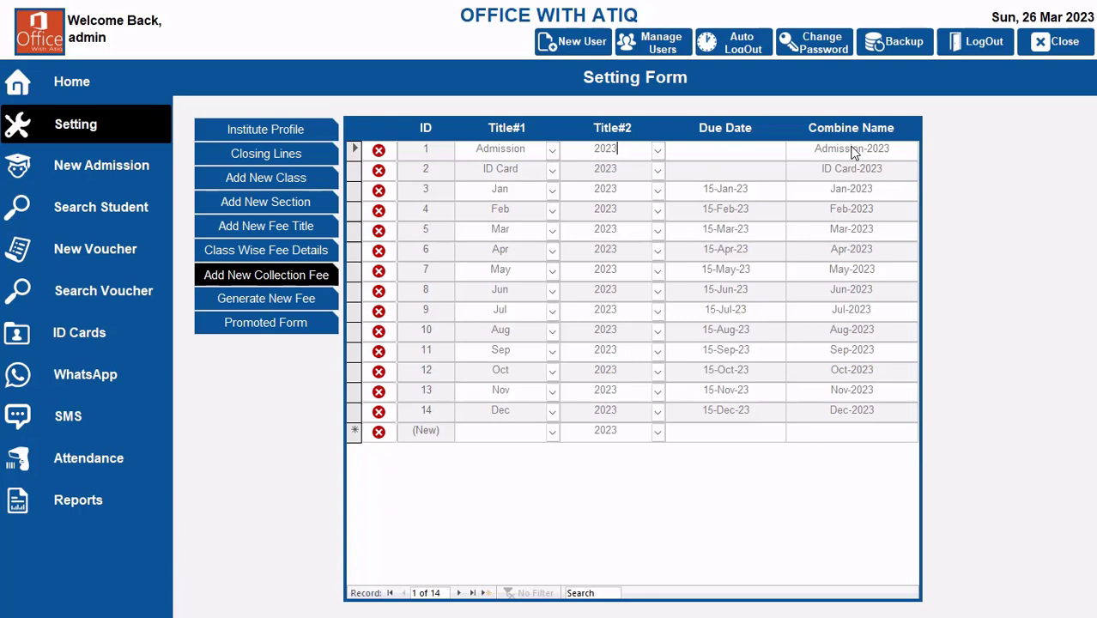
Step: Add a new collection fee entry with Admission as its first title and 2024 as its second, leaving the due date empty
{"action": "left_click", "coordinate": [552, 432]}
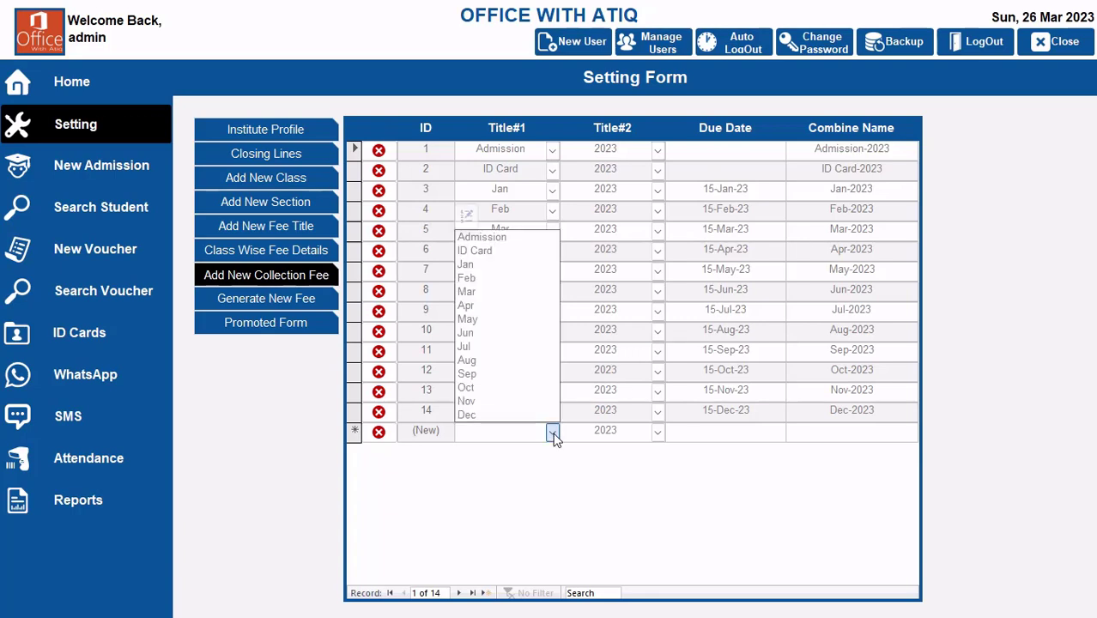
{"action": "left_click", "coordinate": [479, 239]}
{"action": "left_click", "coordinate": [657, 431]}
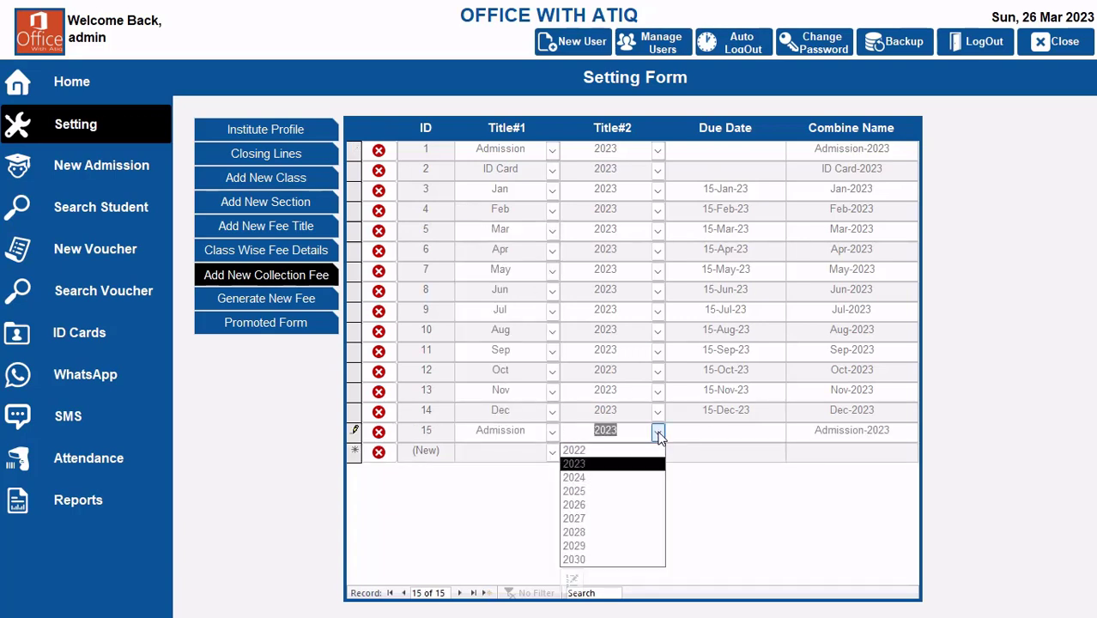
{"action": "left_click", "coordinate": [602, 478]}
{"action": "left_click", "coordinate": [743, 433]}
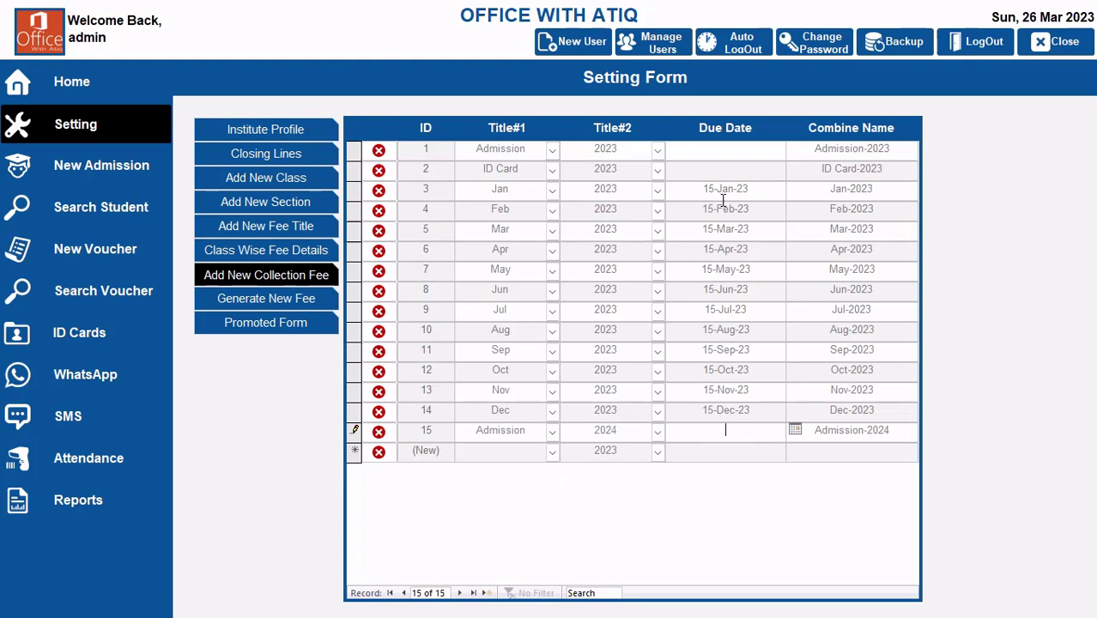
Step: Try to set a due date of 3/19/2023 on the Admission-2023 collection fee
{"action": "left_click", "coordinate": [721, 151]}
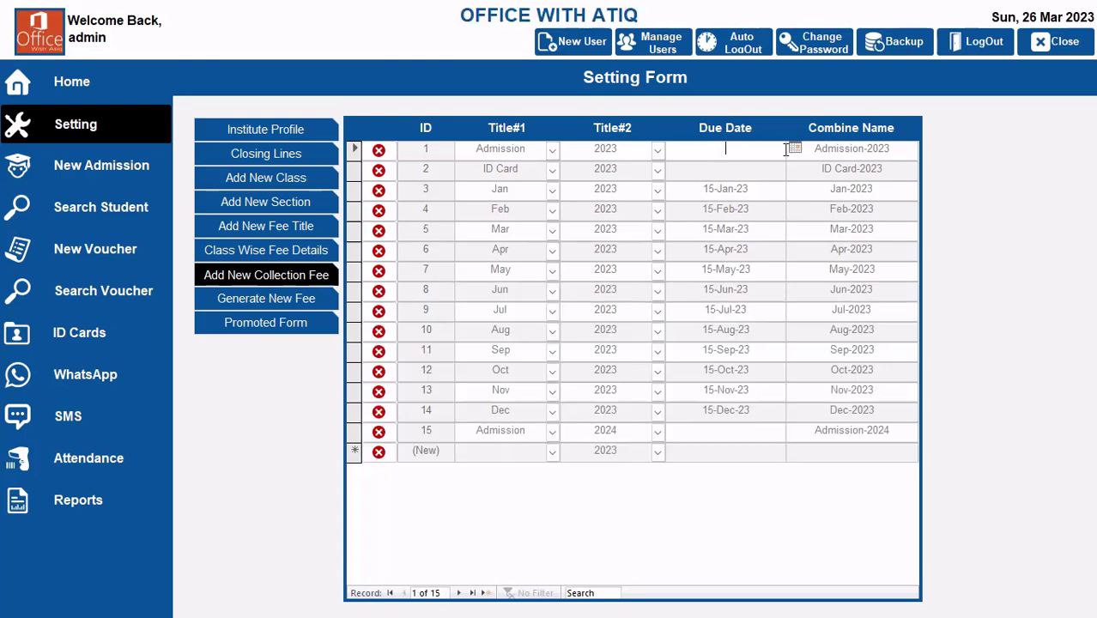
{"action": "left_click", "coordinate": [793, 148]}
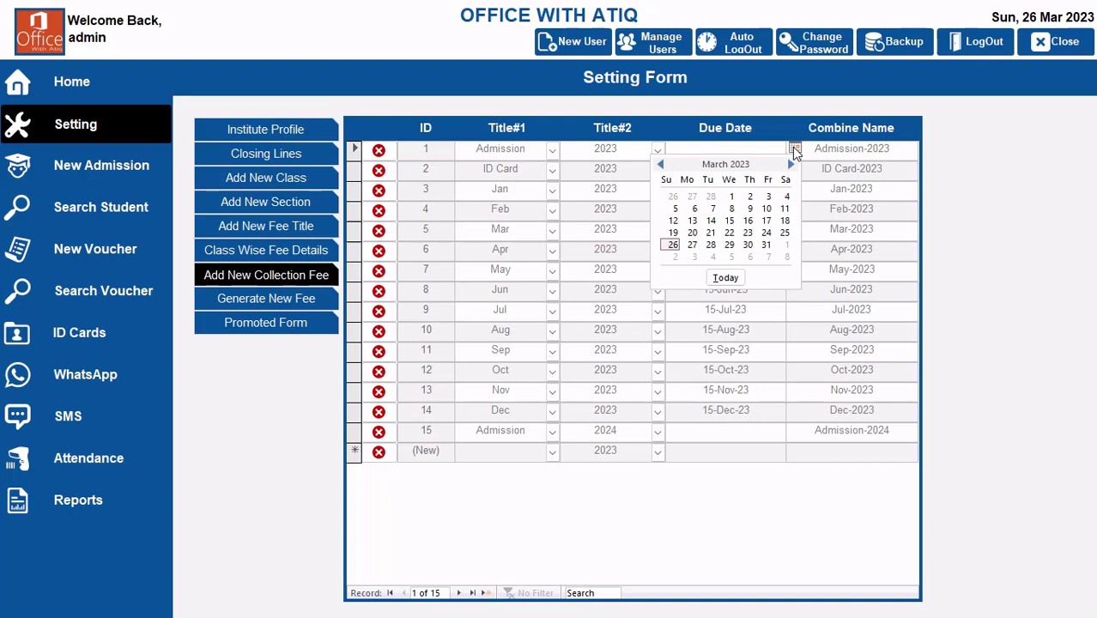
{"action": "left_click", "coordinate": [673, 233]}
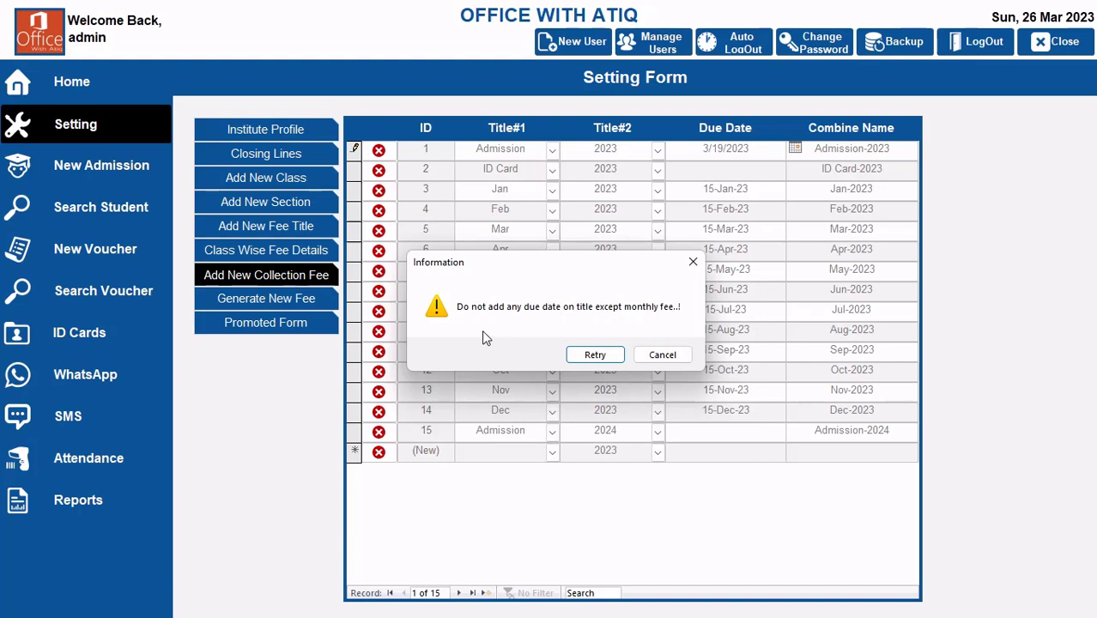
{"action": "left_click", "coordinate": [671, 356]}
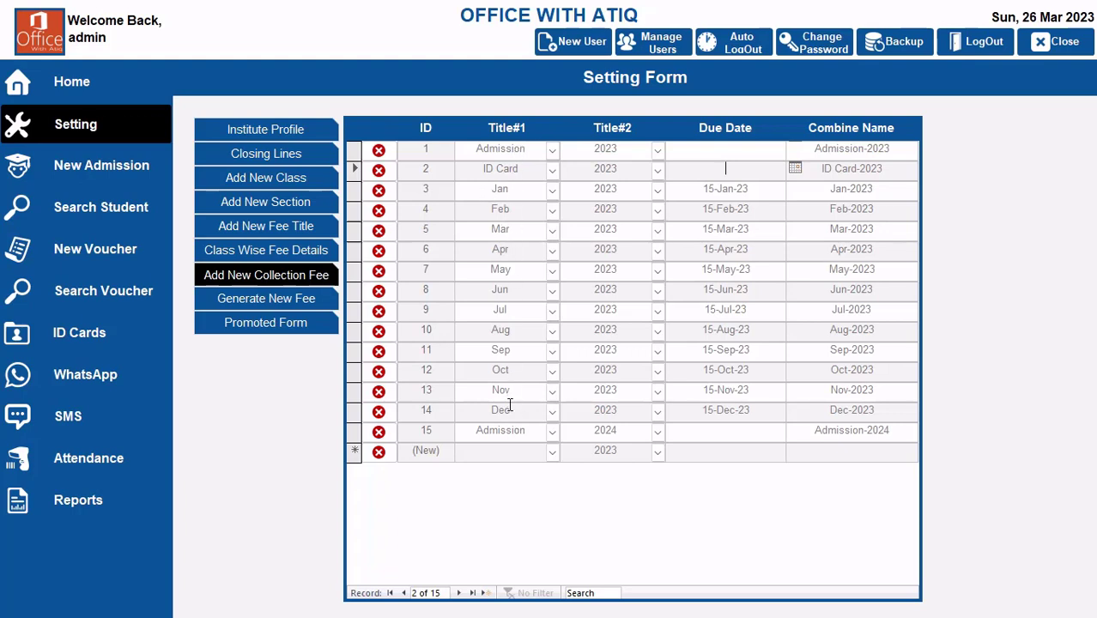
Step: Check the existing fee titles and add "Annual Charges" to the selectable Title#1 items of the collection fees
{"action": "left_click", "coordinate": [275, 225]}
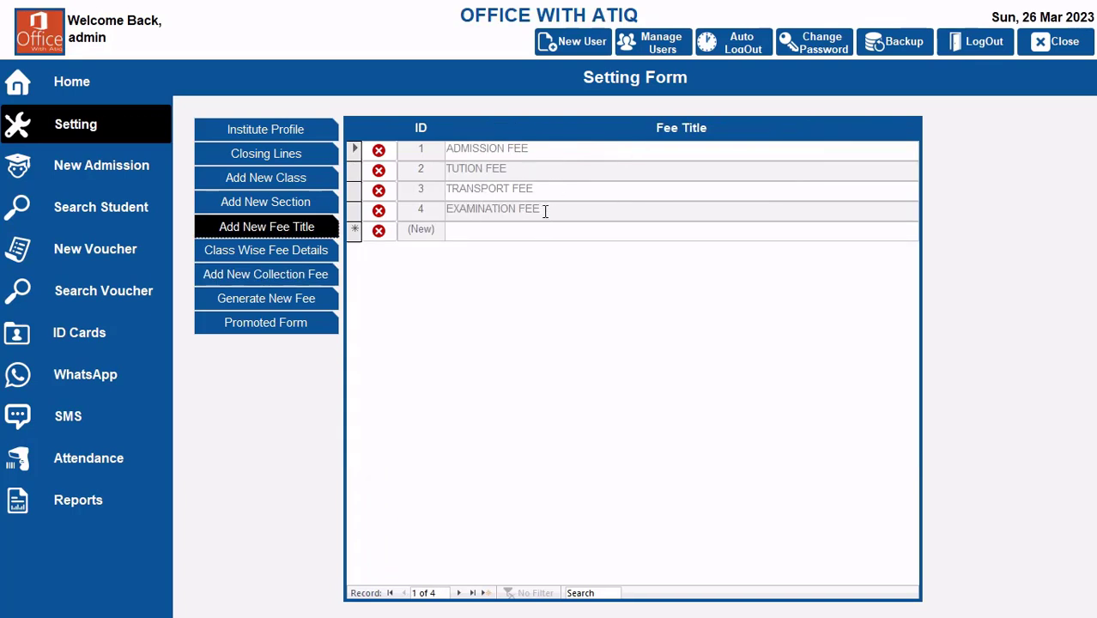
{"action": "left_click", "coordinate": [288, 275]}
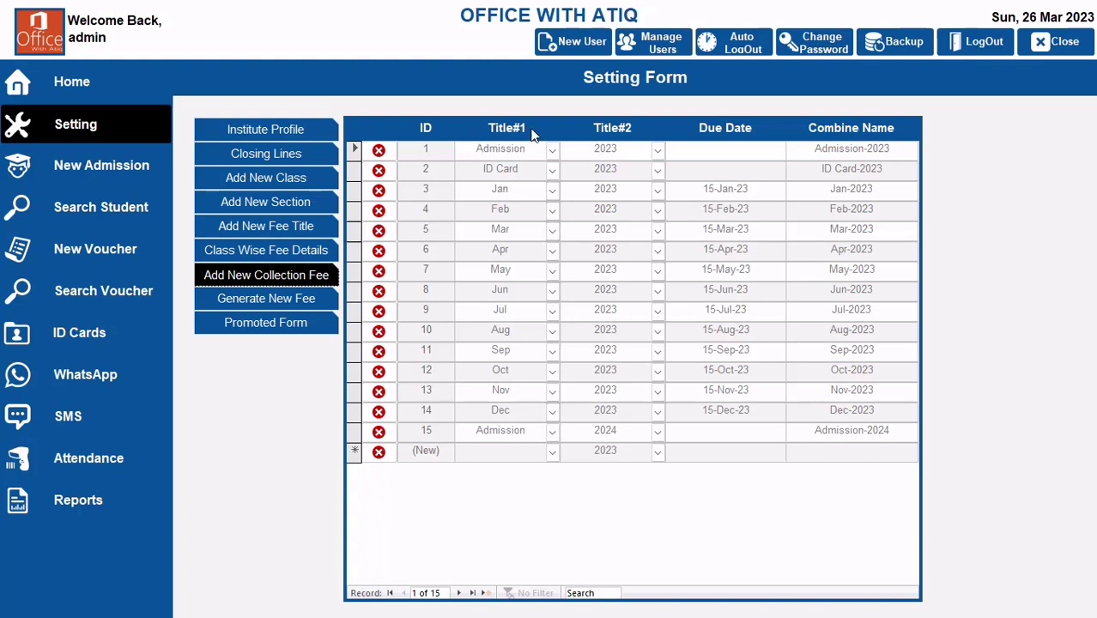
{"action": "left_click", "coordinate": [552, 149]}
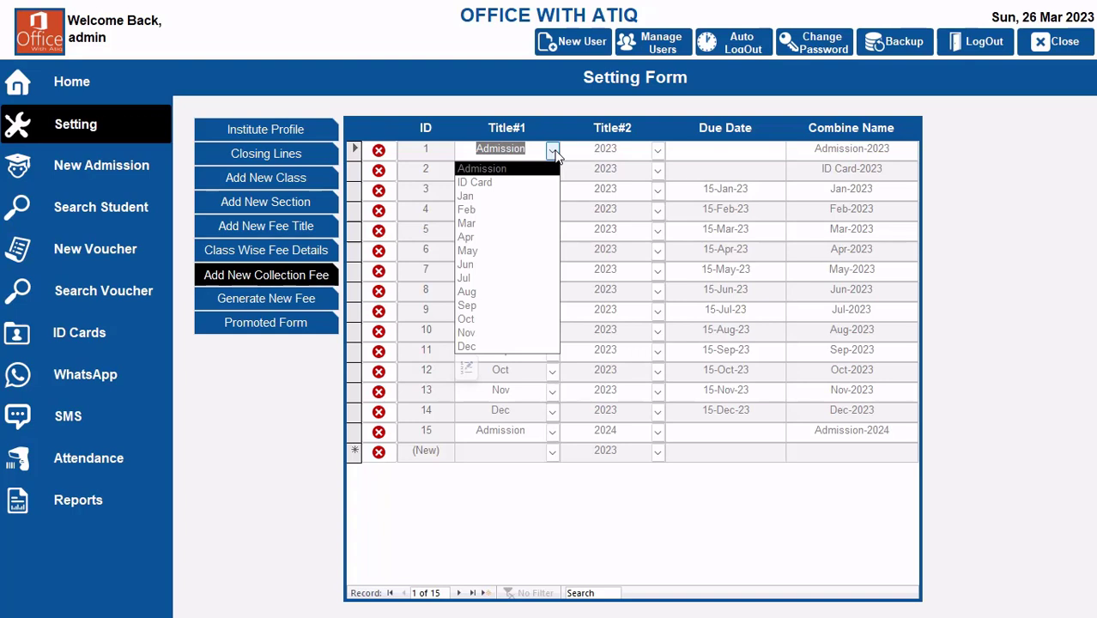
{"action": "left_click", "coordinate": [467, 368]}
{"action": "mouse_move", "coordinate": [650, 245]}
{"action": "left_mouse_down"}
{"action": "mouse_move", "coordinate": [650, 187]}
{"action": "mouse_move", "coordinate": [649, 239]}
{"action": "left_mouse_up"}
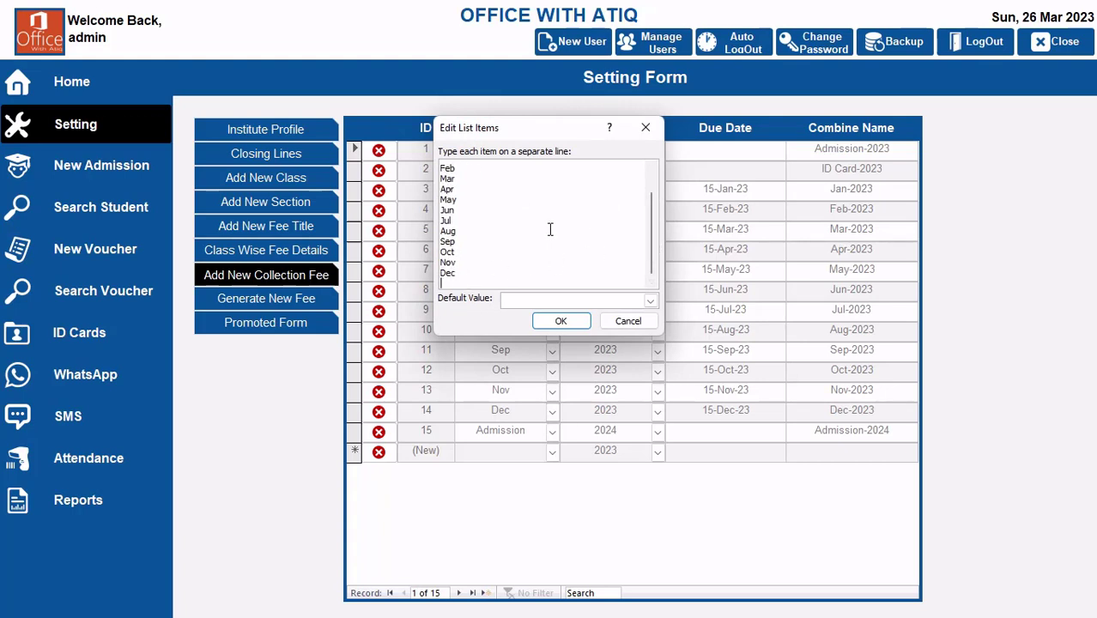
{"action": "type", "text": "Annual Charges"}
{"action": "scroll", "coordinate": [564, 199], "scroll_direction": "up", "scroll_amount": 1}
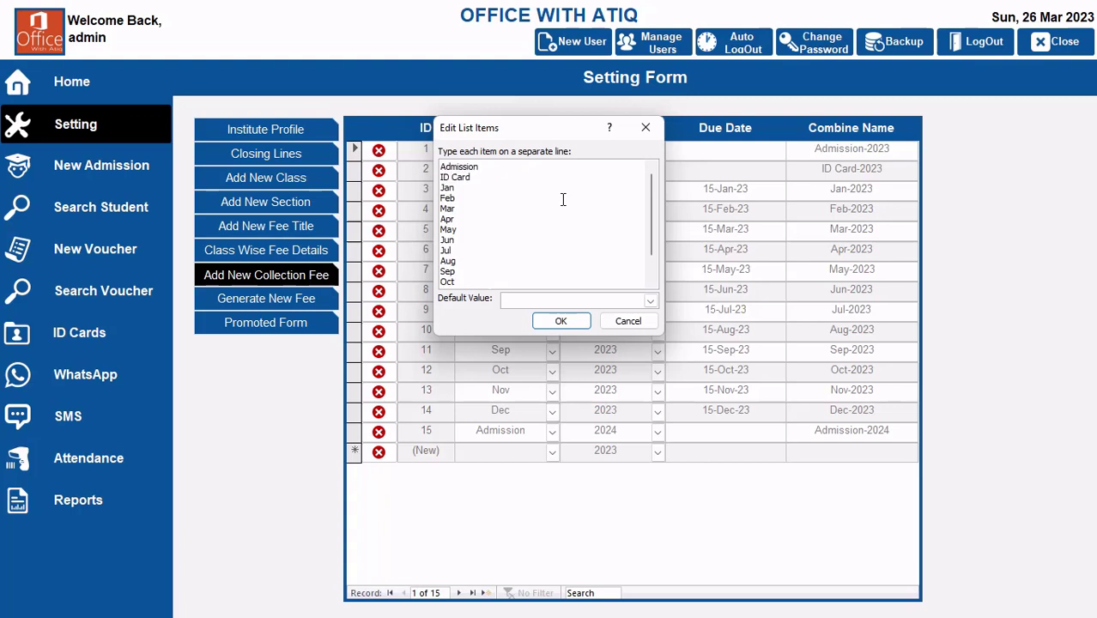
{"action": "scroll", "coordinate": [560, 203], "scroll_direction": "down", "scroll_amount": 2}
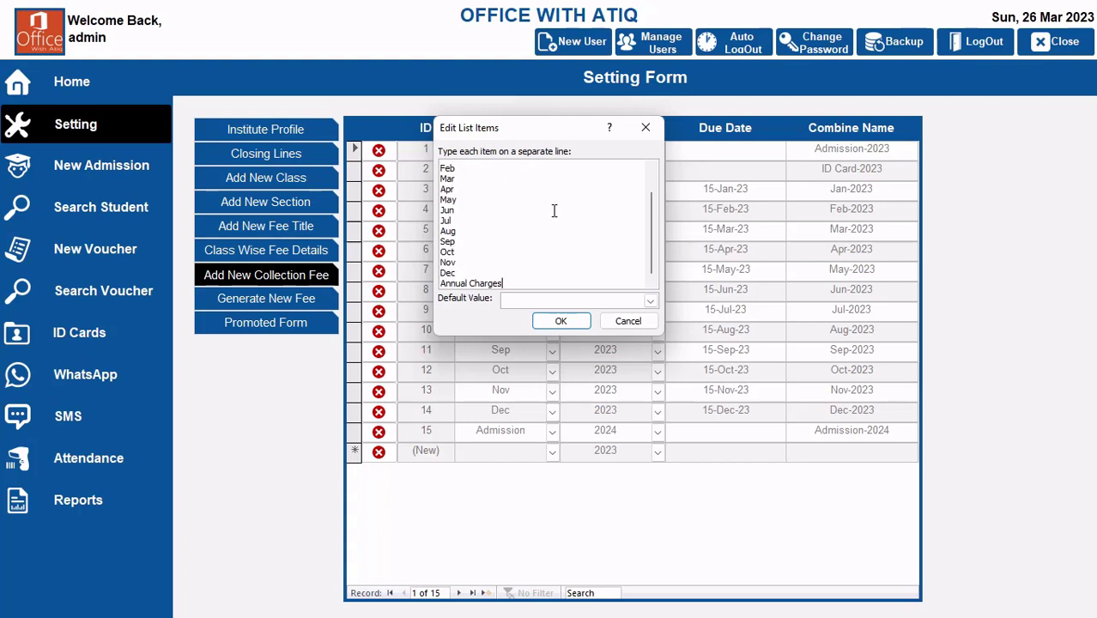
{"action": "left_click", "coordinate": [565, 322]}
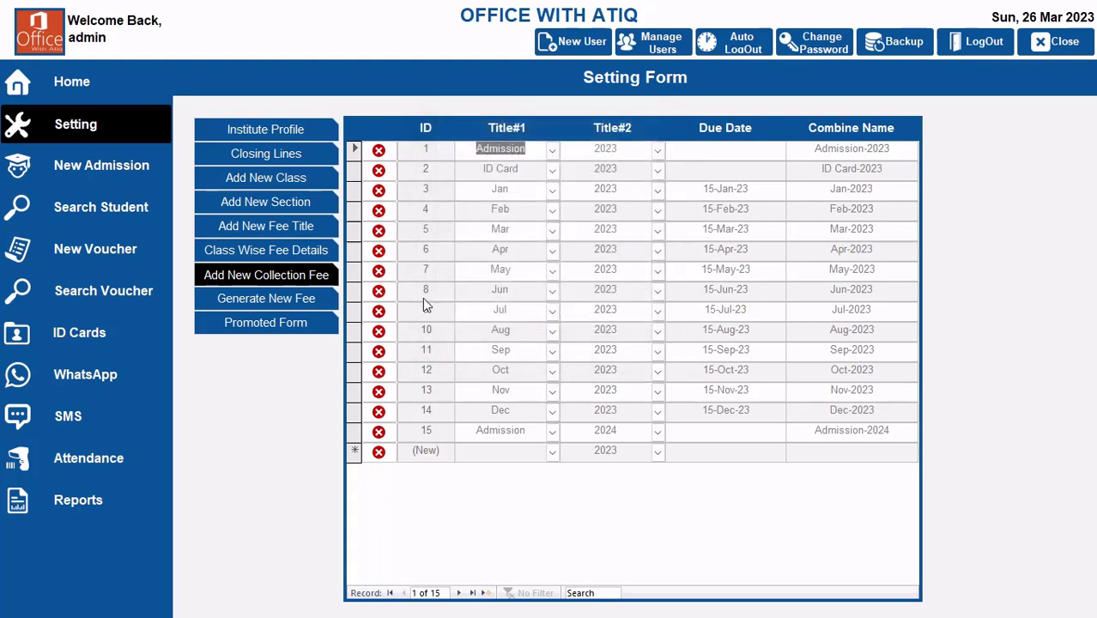
Step: Add ANNUAL CHARGES as a new fee title
{"action": "left_click", "coordinate": [279, 230]}
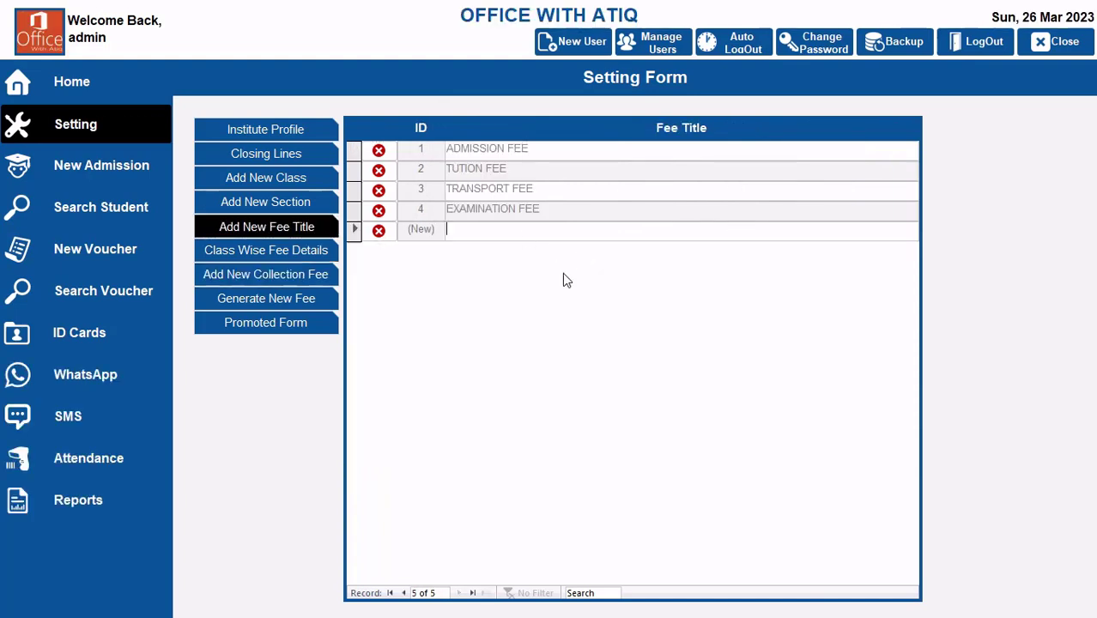
{"action": "type", "text": "A"}
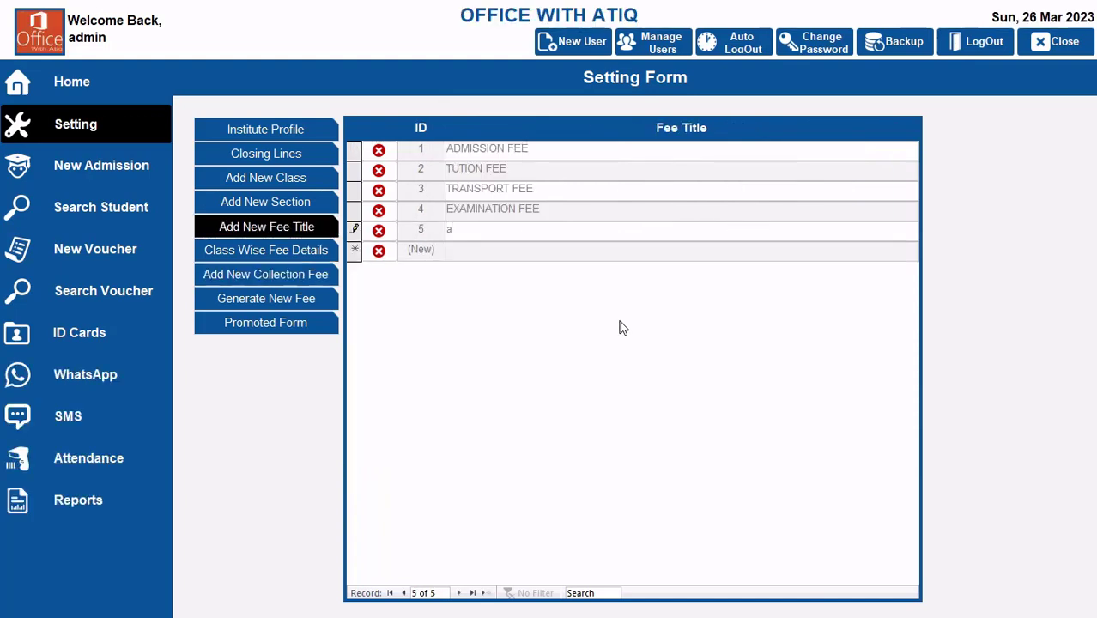
{"action": "type", "text": "NNUAL CHARGES"}
Step: Examine the first student's fee setup, close the record, and view the fee collection summary on the dashboard
{"action": "left_click", "coordinate": [86, 215]}
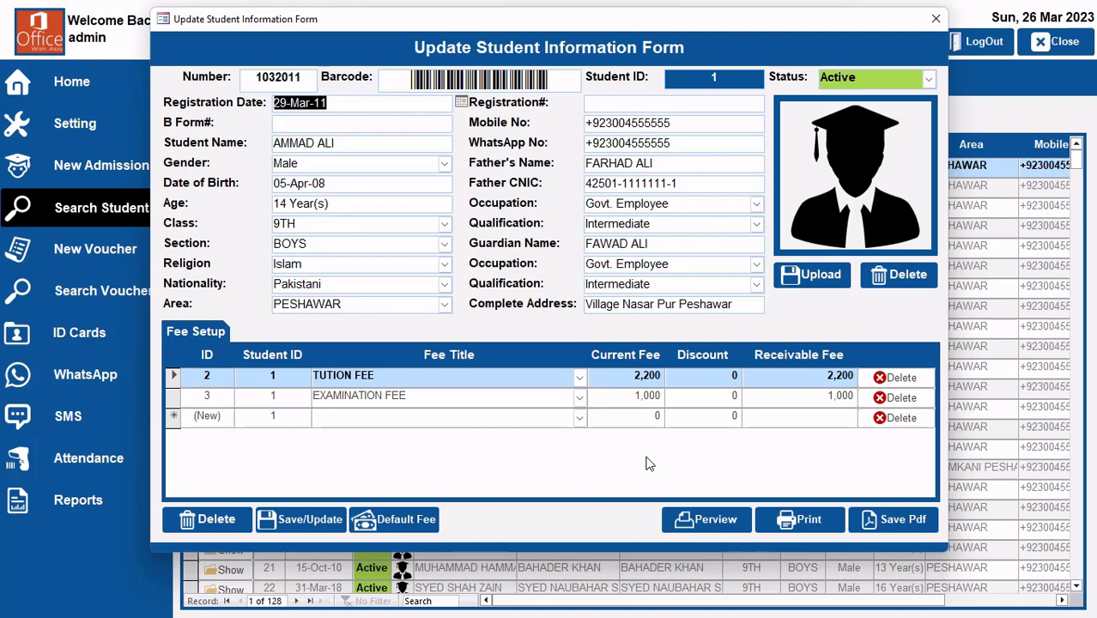
{"action": "left_click", "coordinate": [936, 18]}
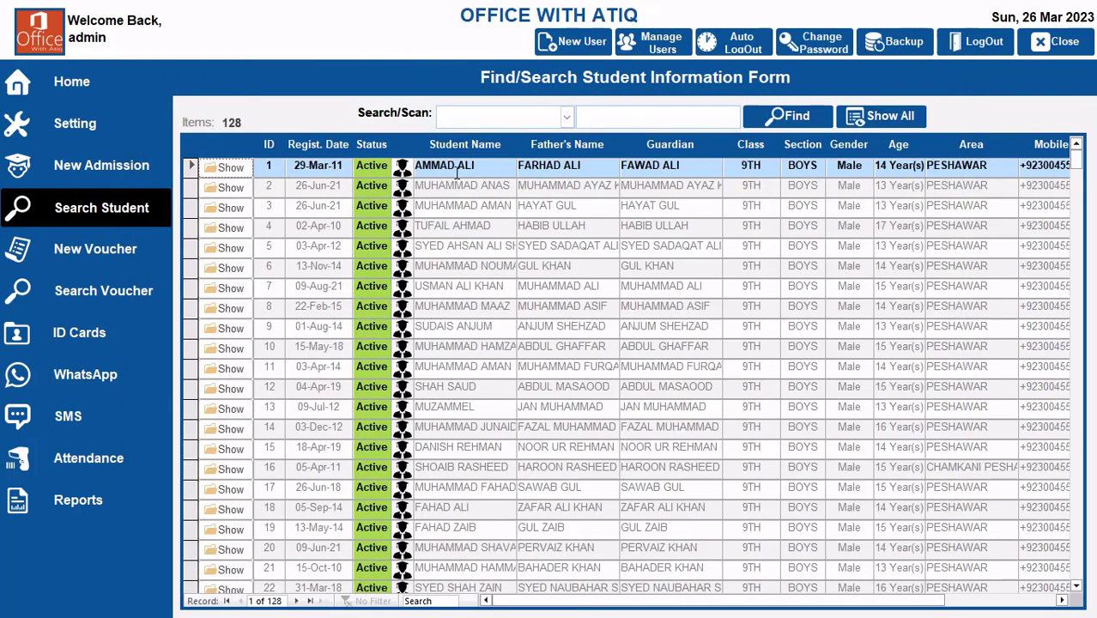
{"action": "left_click", "coordinate": [75, 124]}
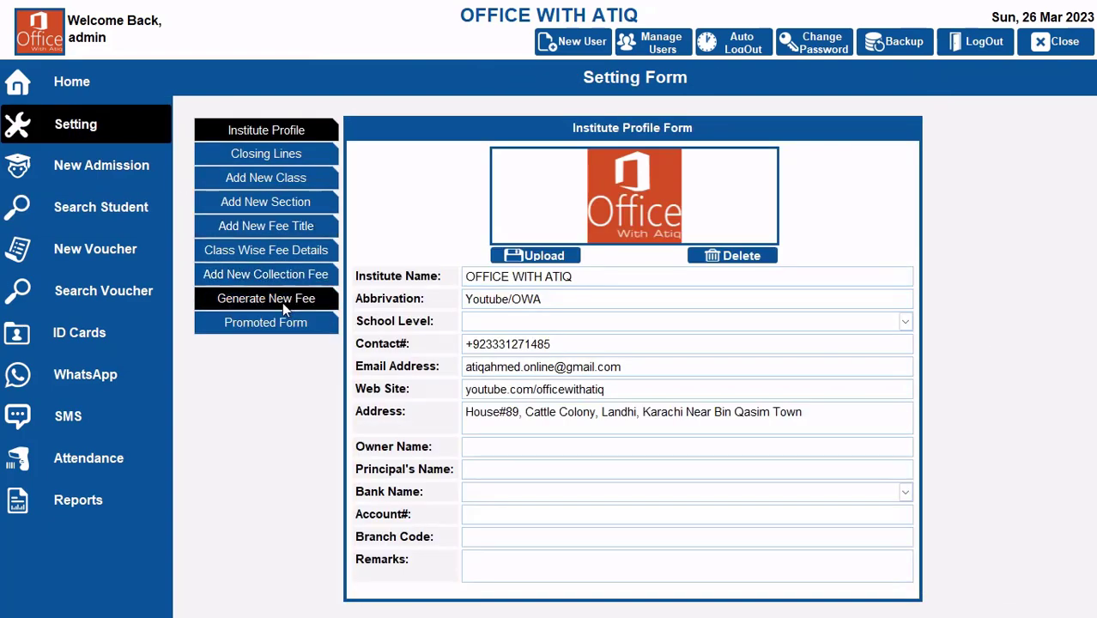
{"action": "left_click", "coordinate": [70, 80]}
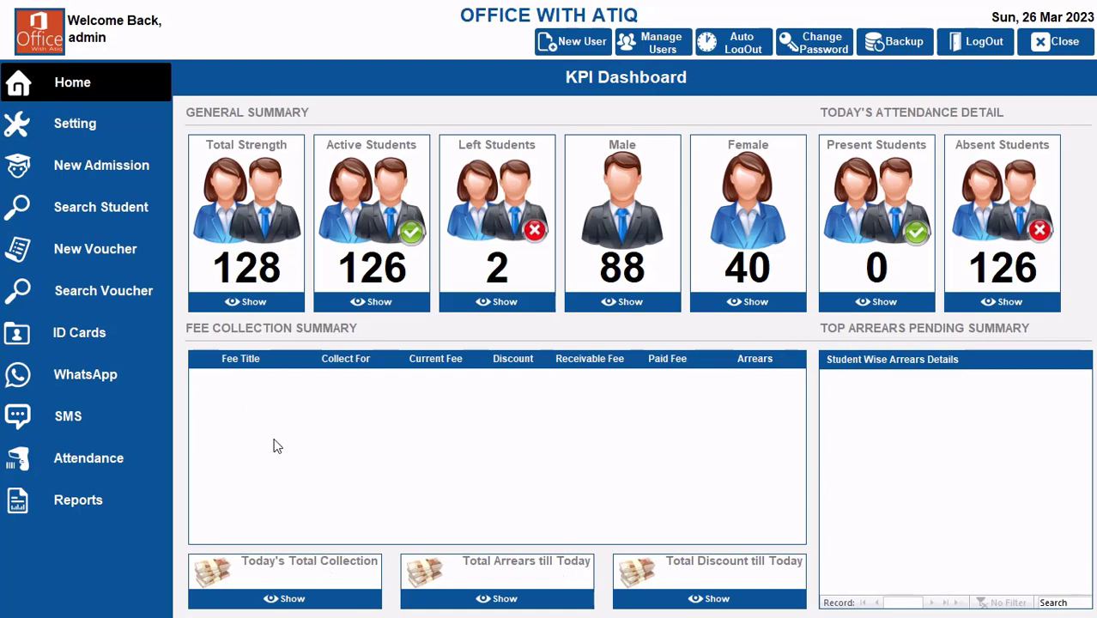
Step: Generate a new fee for all students with the title TUTION FEE as the first stage, confirming the addition
{"action": "left_click", "coordinate": [87, 125]}
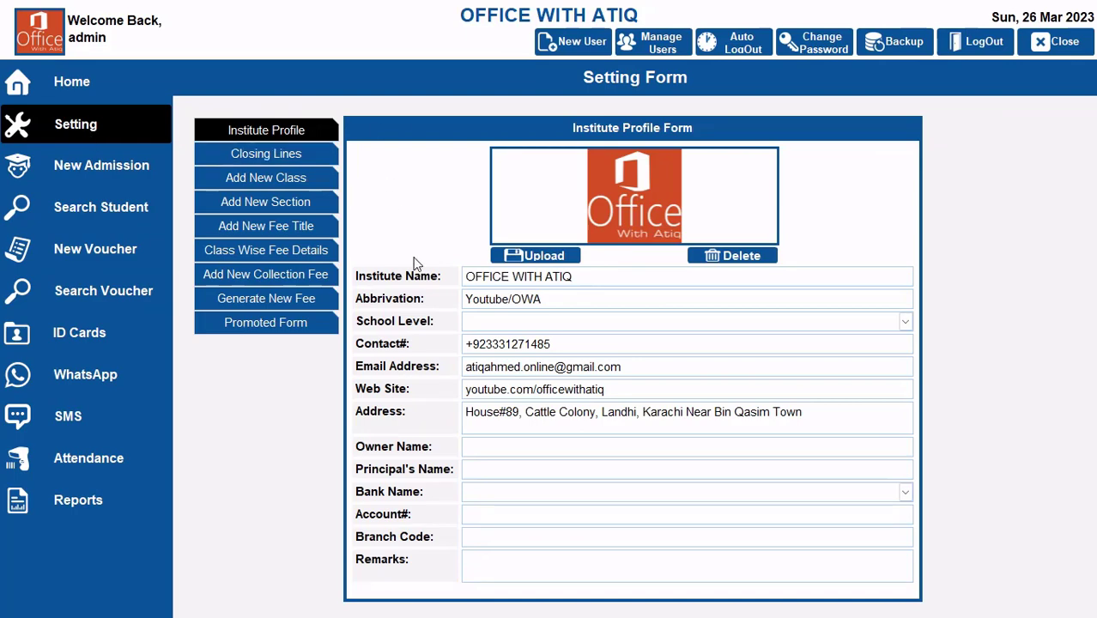
{"action": "left_click", "coordinate": [277, 299]}
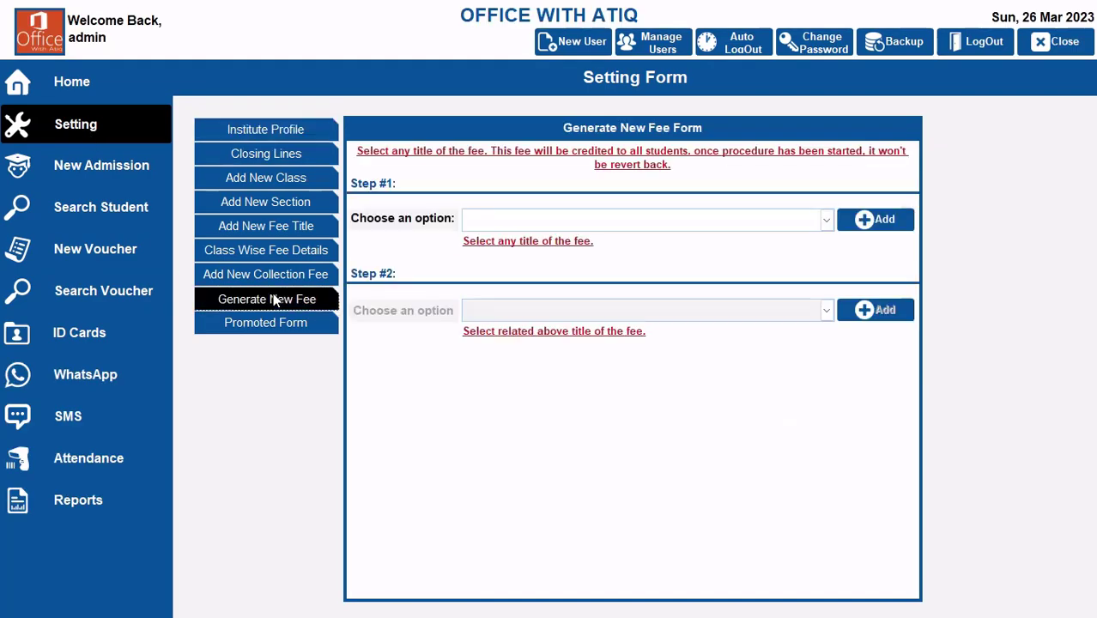
{"action": "left_click", "coordinate": [825, 220]}
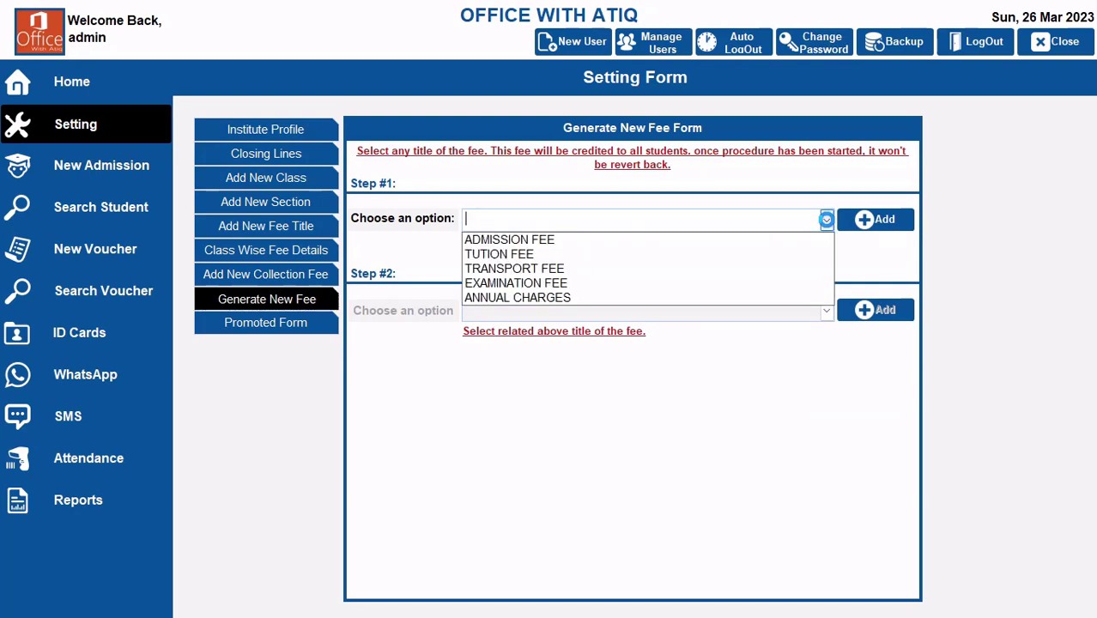
{"action": "left_click", "coordinate": [536, 254]}
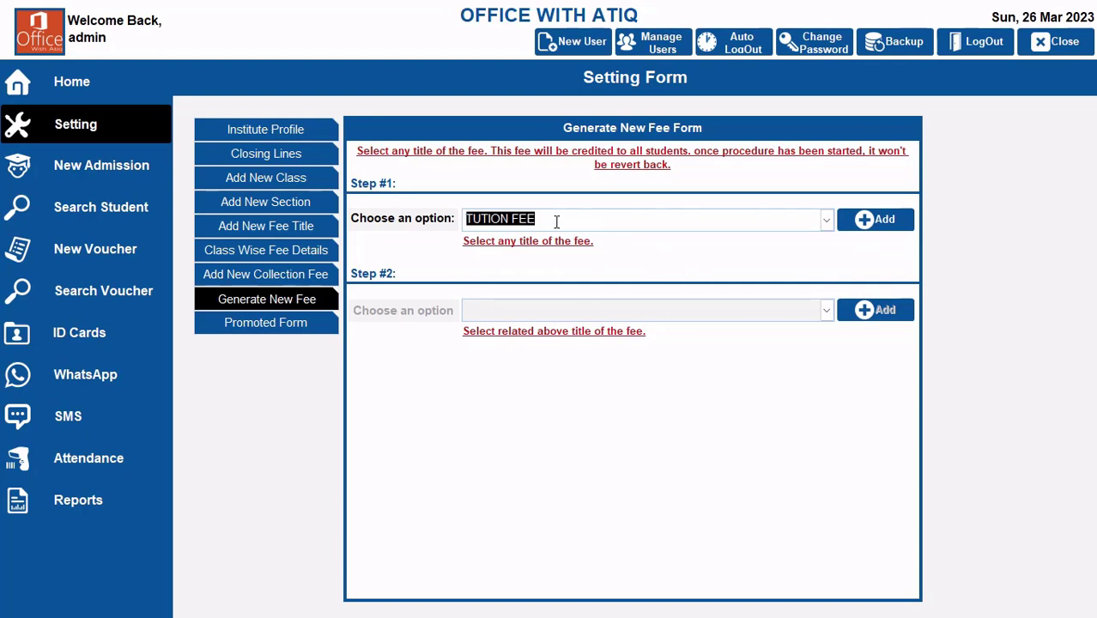
{"action": "left_click", "coordinate": [880, 221]}
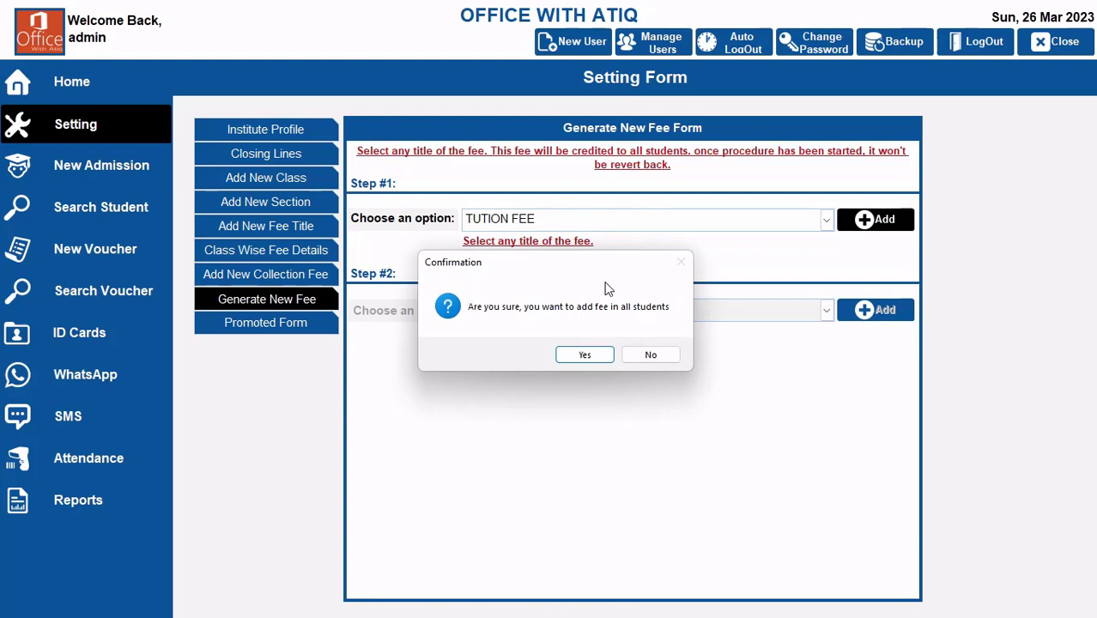
{"action": "left_click", "coordinate": [587, 354]}
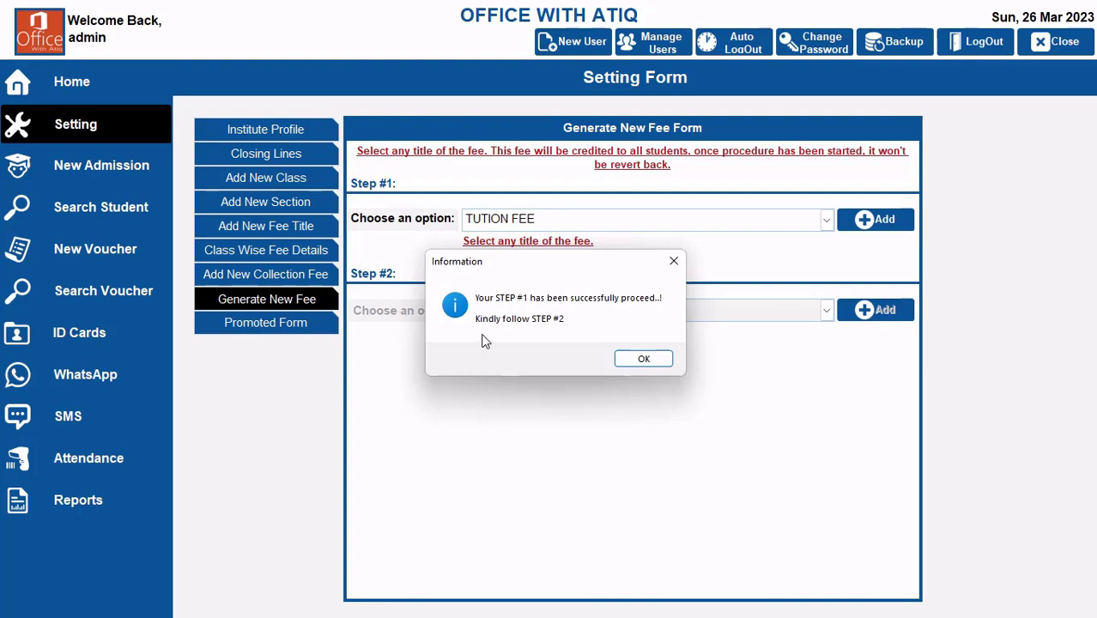
{"action": "left_click", "coordinate": [661, 358]}
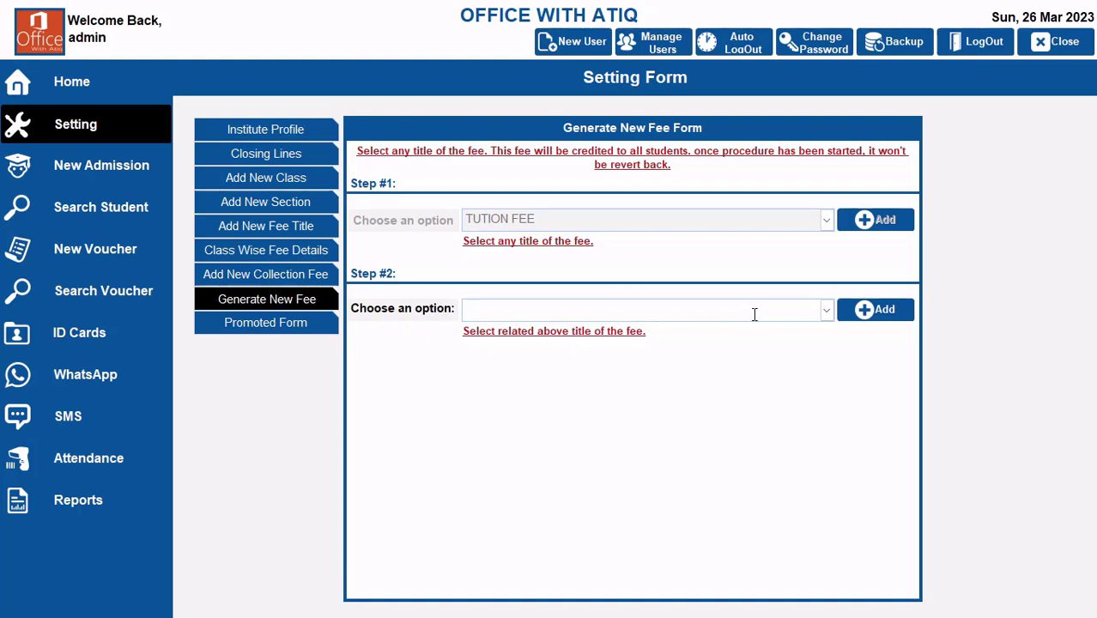
Step: Complete the second stage of the TUTION FEE generation by adding the fee for Mar-2023 and acknowledging the notice
{"action": "left_click", "coordinate": [826, 313]}
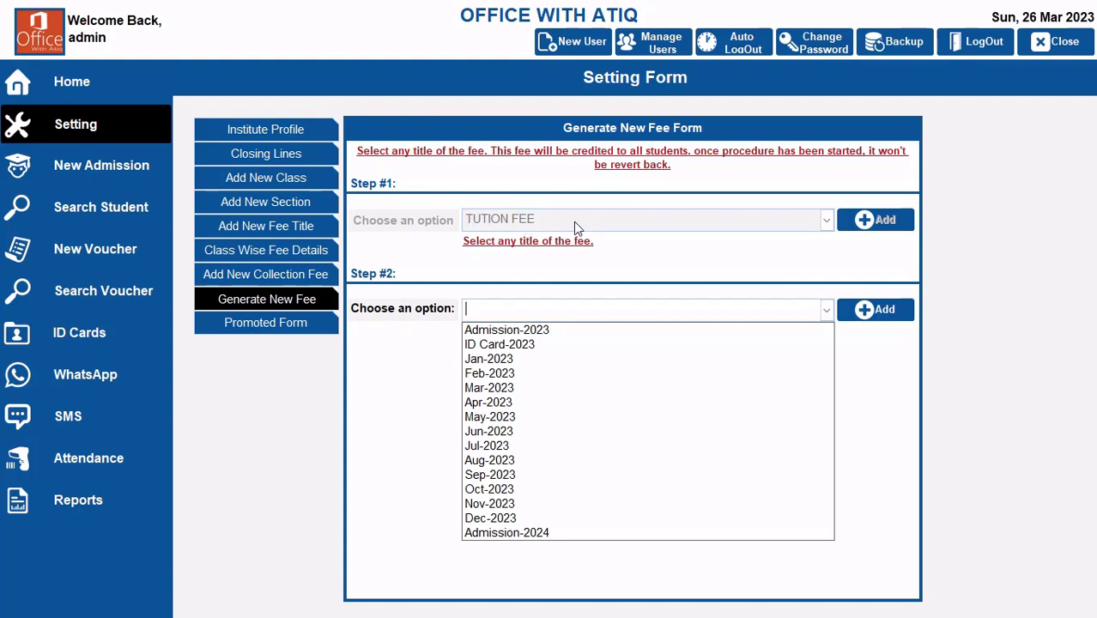
{"action": "left_click", "coordinate": [527, 390]}
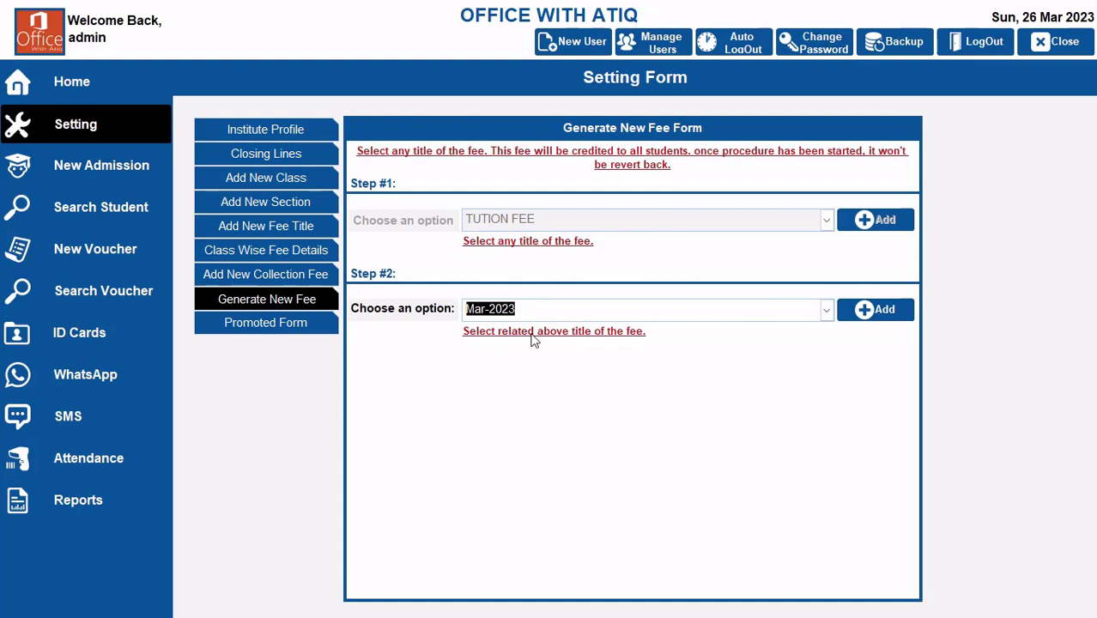
{"action": "left_click", "coordinate": [879, 314]}
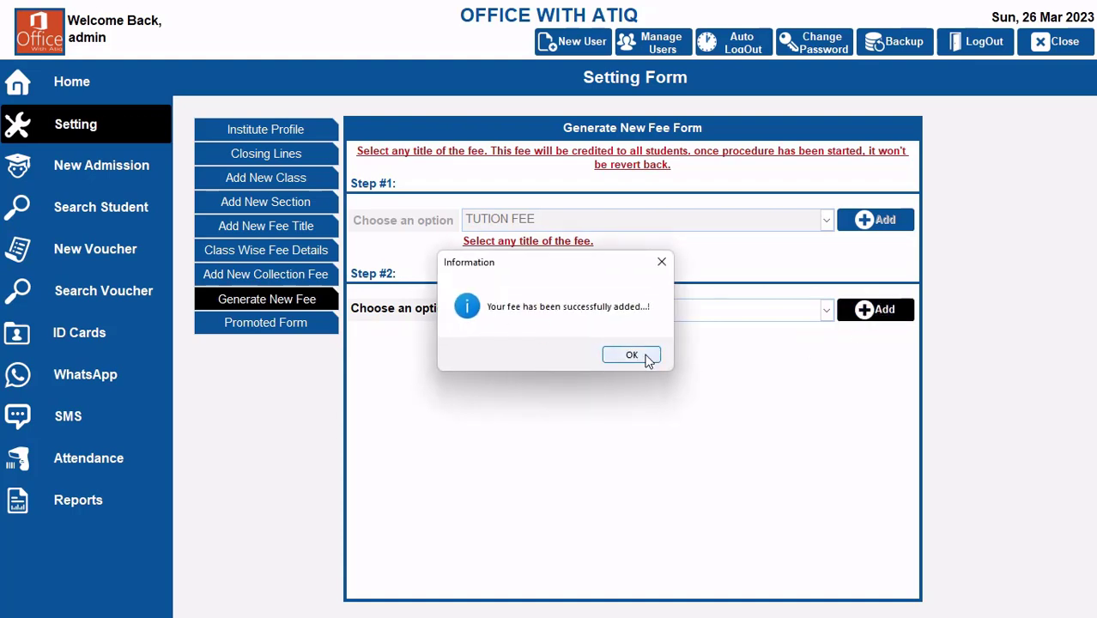
{"action": "left_click", "coordinate": [632, 355]}
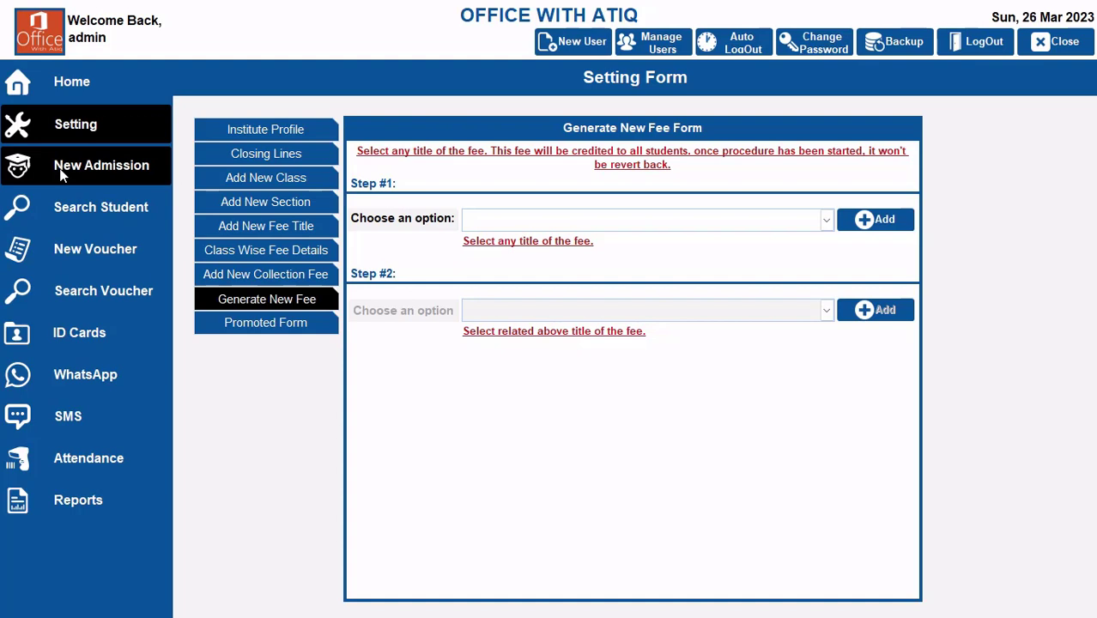
Step: Check the fee collection summary on the dashboard and compare the fee setup and discounts of the first two student records
{"action": "left_click", "coordinate": [65, 80]}
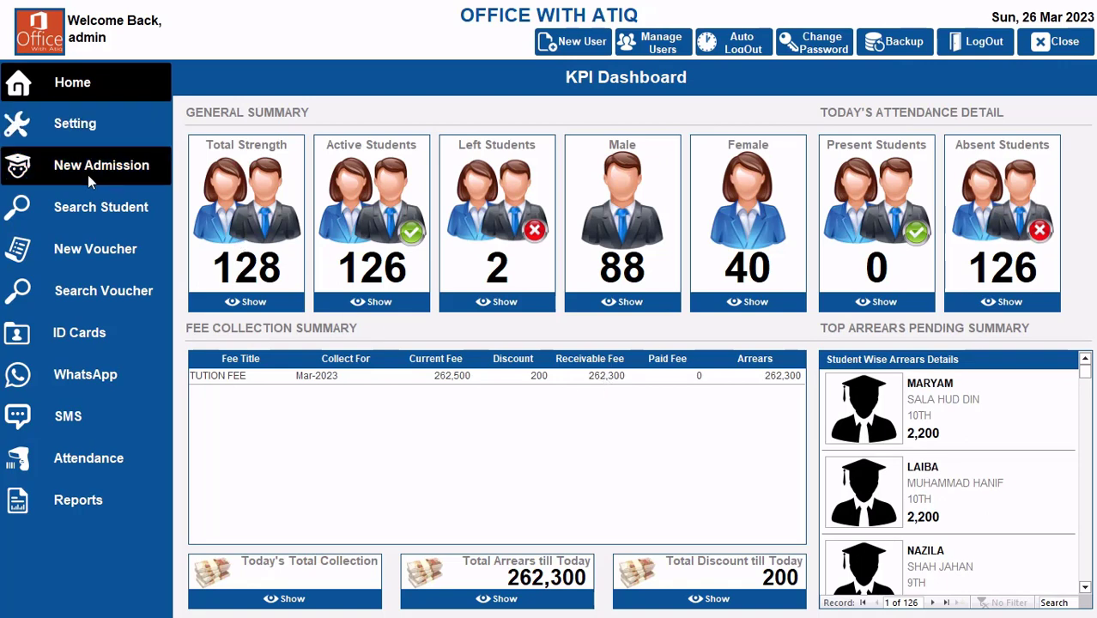
{"action": "left_click", "coordinate": [90, 207]}
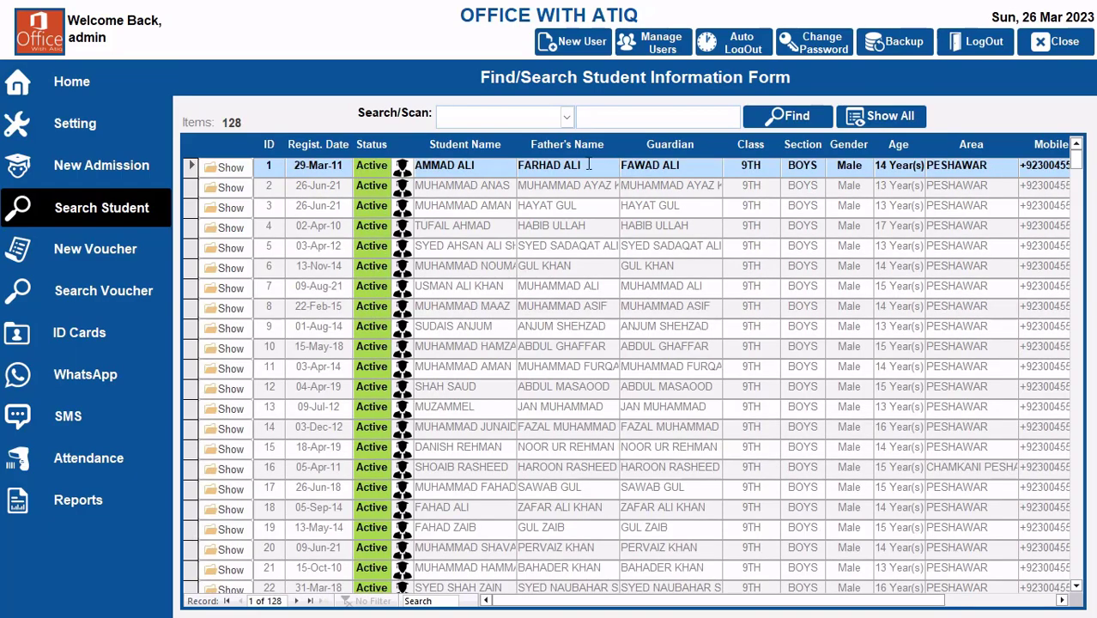
{"action": "left_click", "coordinate": [228, 167]}
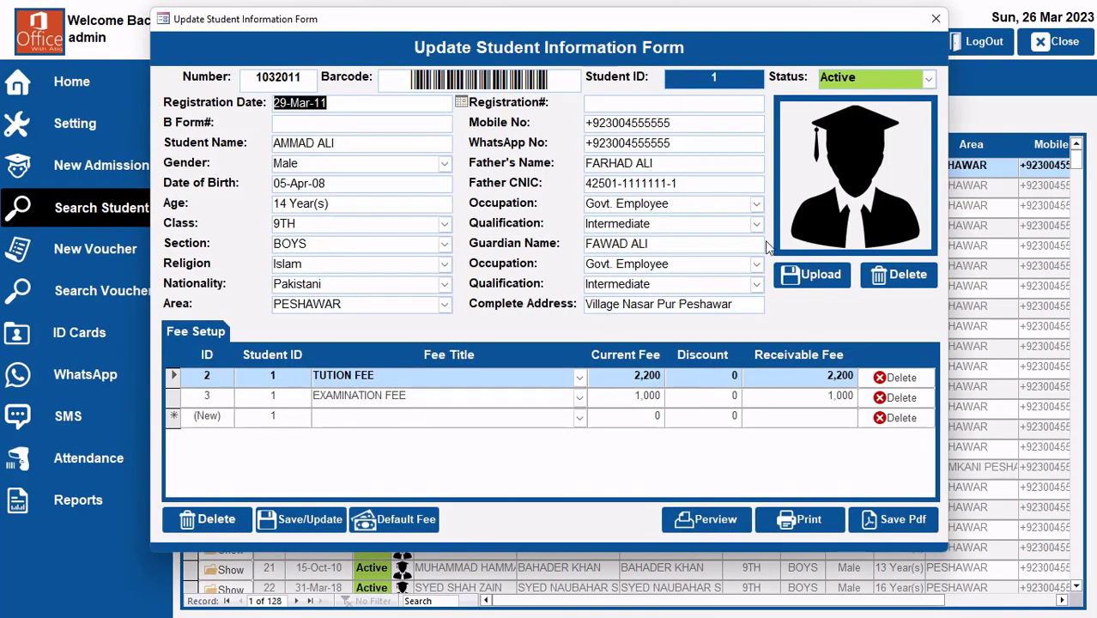
{"action": "left_click", "coordinate": [936, 19]}
{"action": "left_click", "coordinate": [229, 187]}
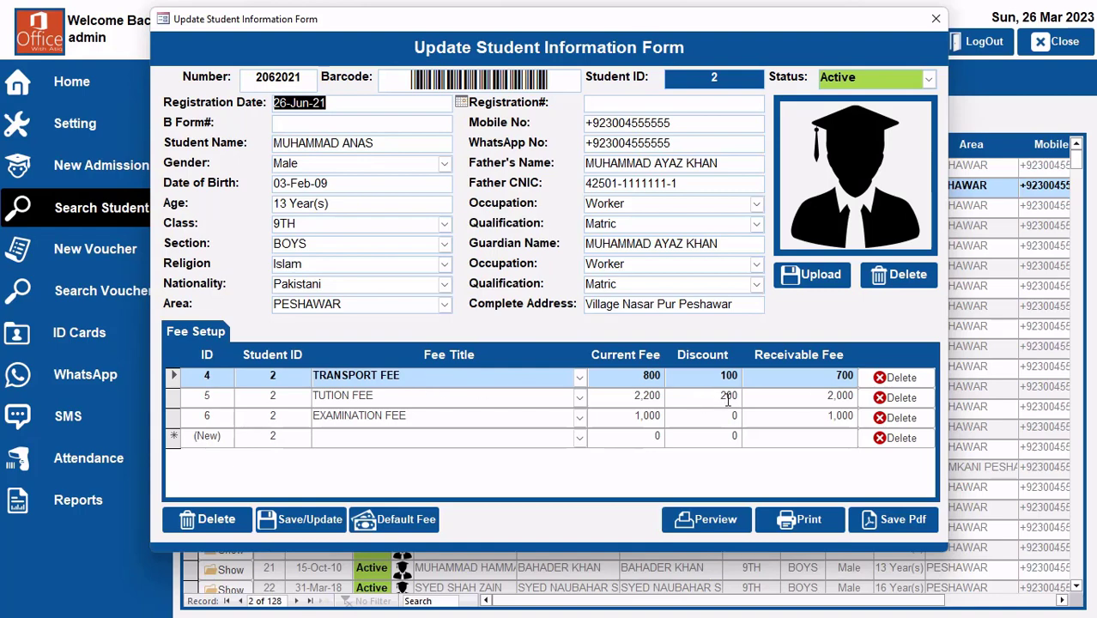
{"action": "left_click", "coordinate": [934, 19]}
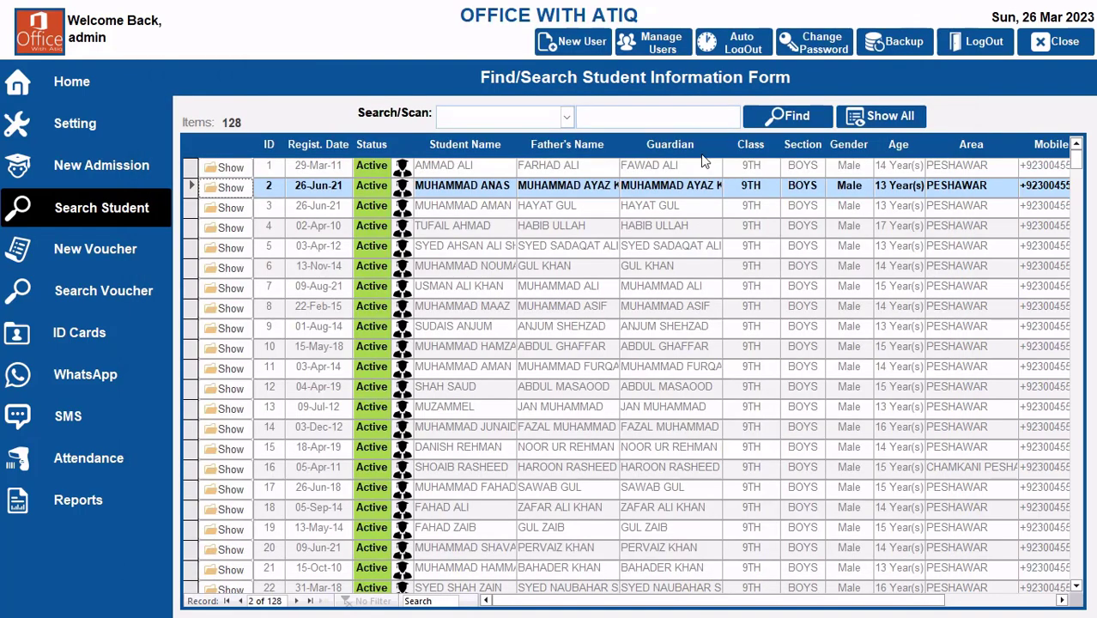
Step: Review the student-wise arrears details on the dashboard and return to the beginning of the list
{"action": "left_click", "coordinate": [60, 129]}
{"action": "left_click", "coordinate": [61, 92]}
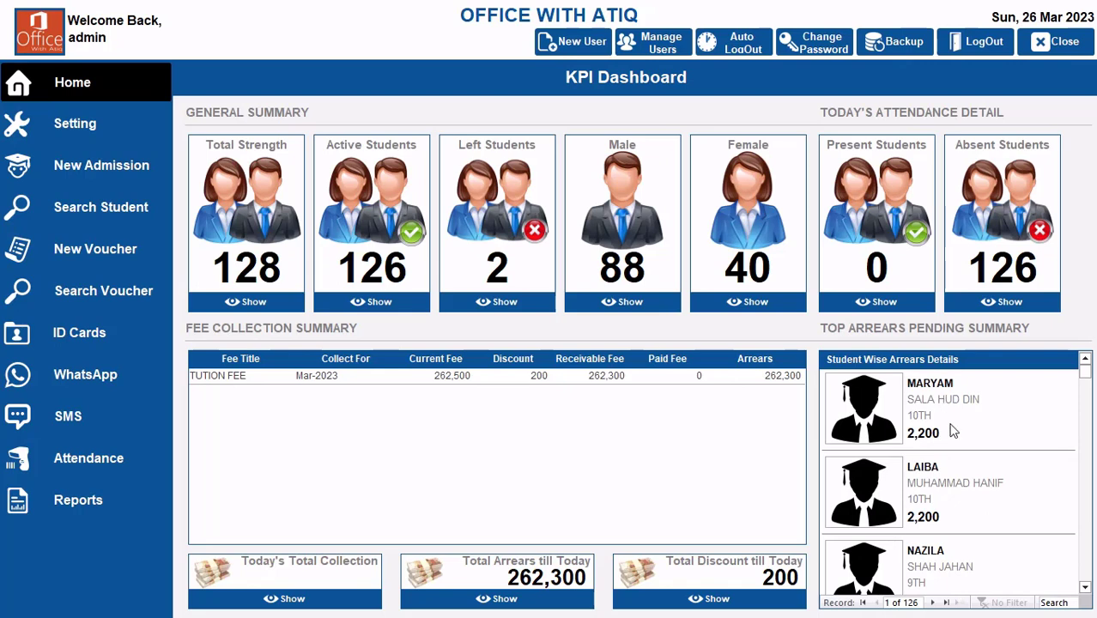
{"action": "scroll", "coordinate": [973, 499], "scroll_direction": "down", "scroll_amount": 2}
{"action": "scroll", "coordinate": [970, 491], "scroll_direction": "down", "scroll_amount": 10}
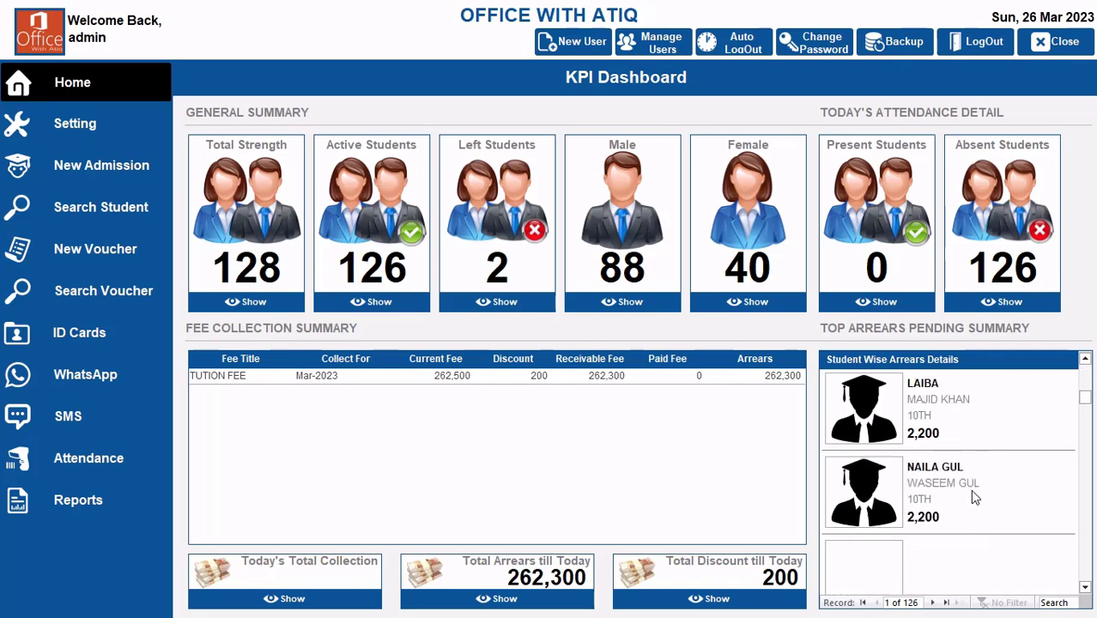
{"action": "scroll", "coordinate": [973, 496], "scroll_direction": "down", "scroll_amount": 3}
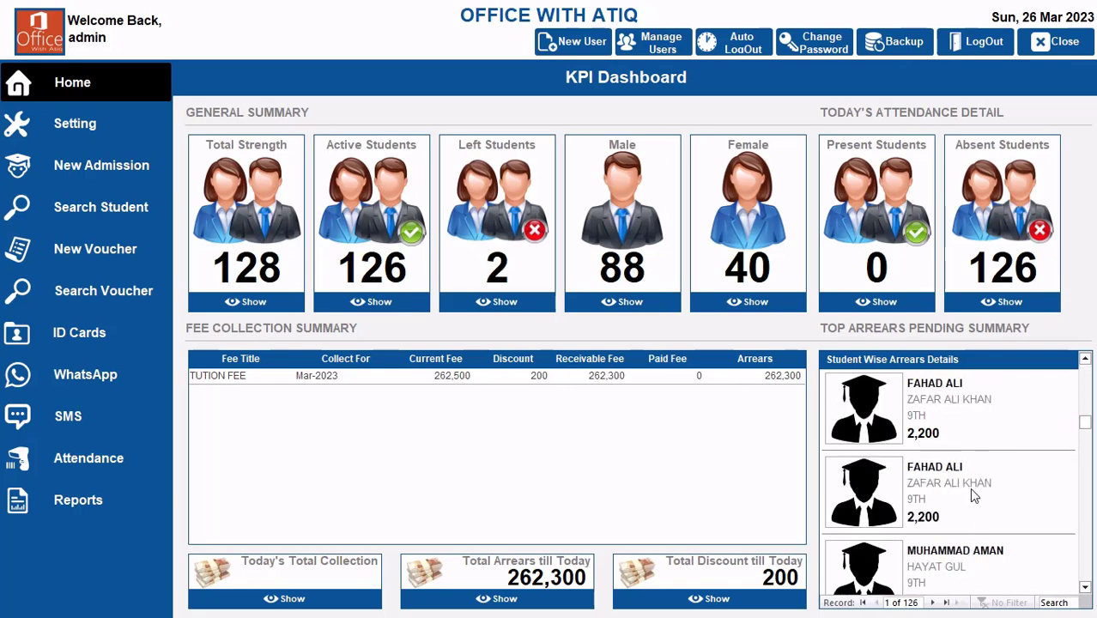
{"action": "left_click_drag", "start_coordinate": [1086, 417], "coordinate": [1085, 369]}
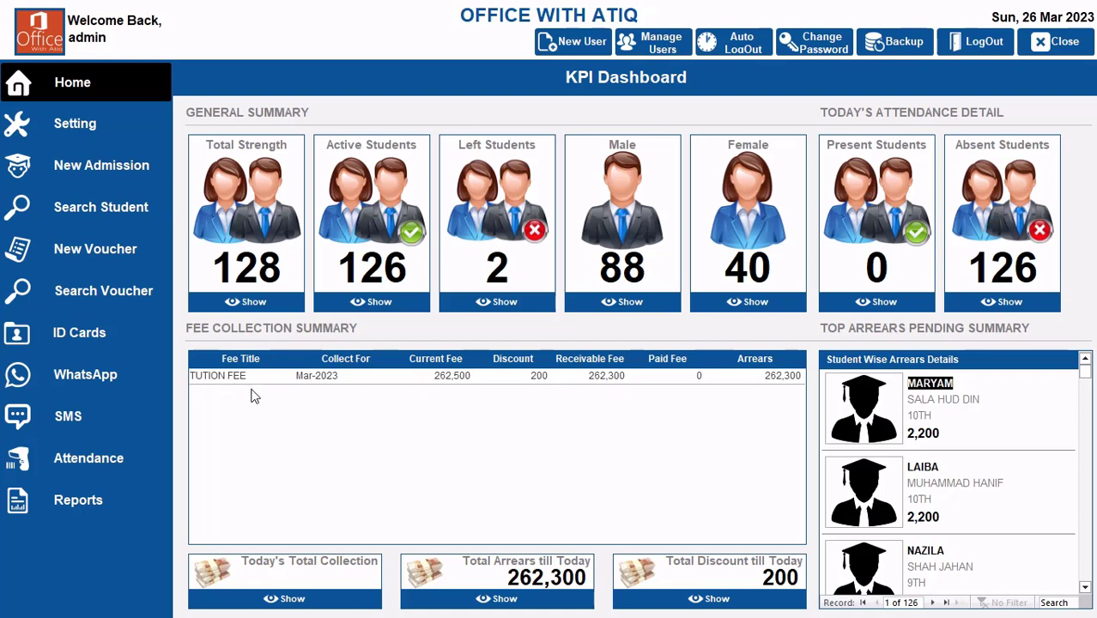
Step: Generate a new fee for all students with the title TRANSPORT FEE as the first stage, confirming the addition
{"action": "left_click", "coordinate": [79, 126]}
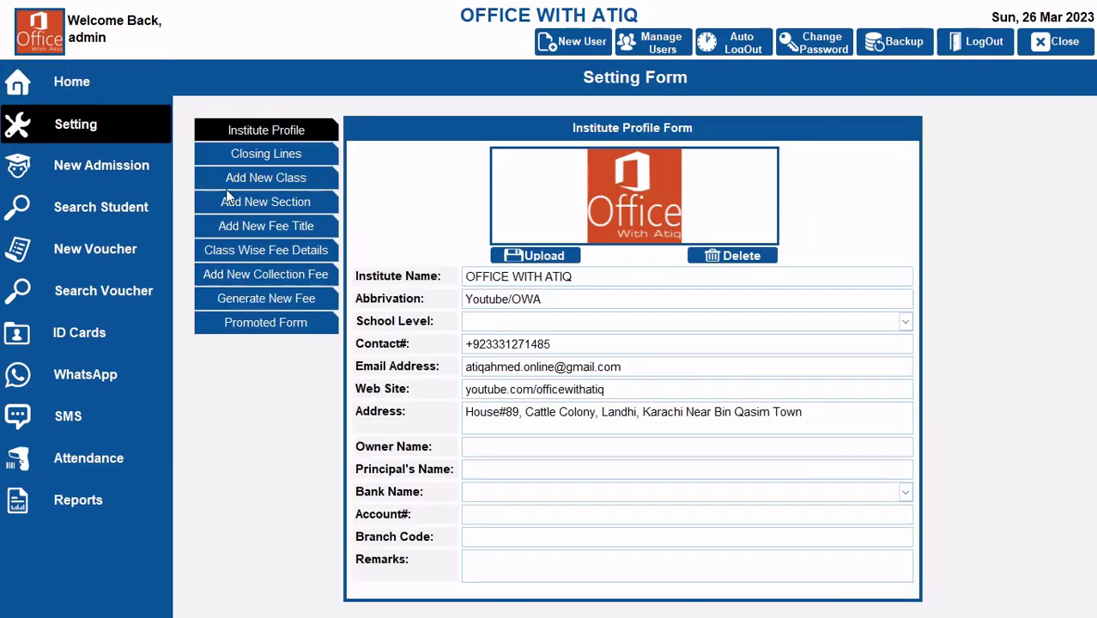
{"action": "left_click", "coordinate": [285, 300]}
{"action": "left_click", "coordinate": [826, 220]}
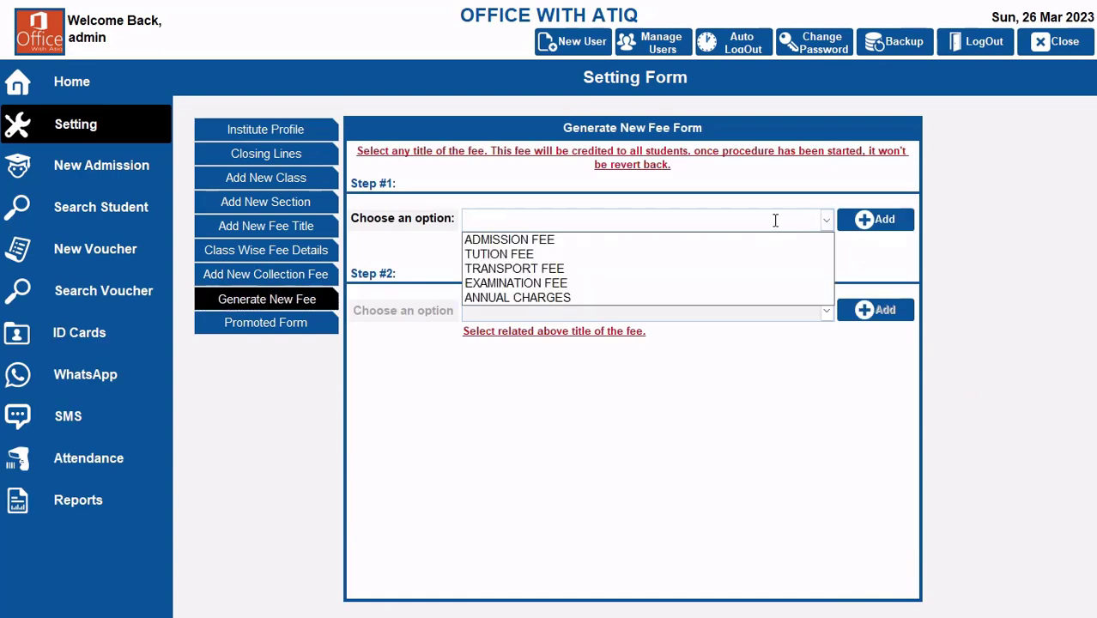
{"action": "left_click", "coordinate": [555, 271]}
{"action": "left_click", "coordinate": [877, 221]}
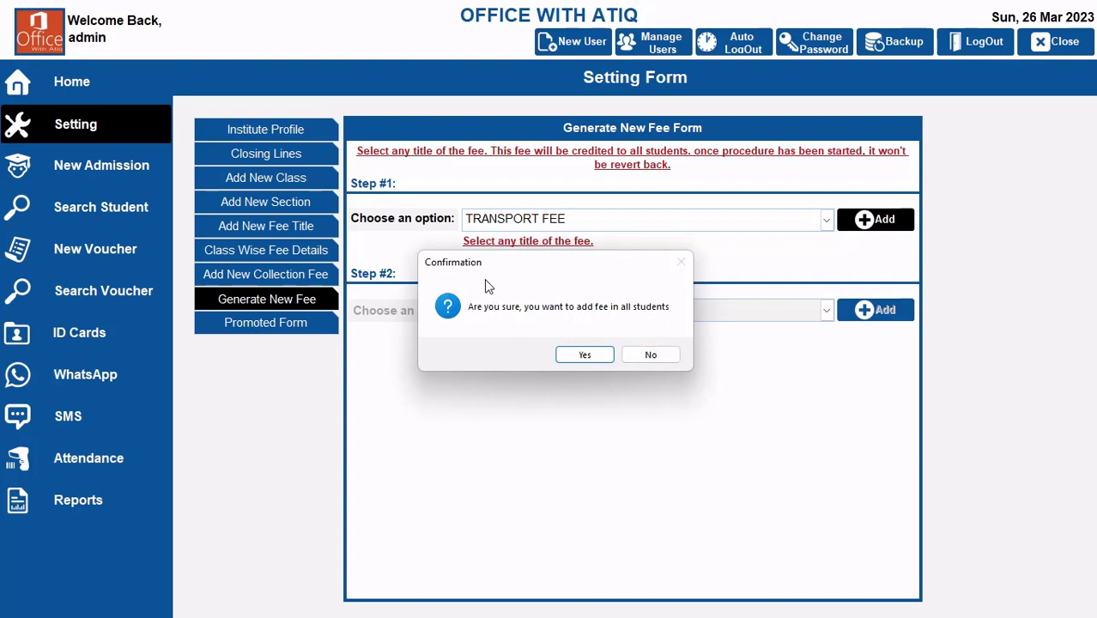
{"action": "left_click", "coordinate": [651, 355]}
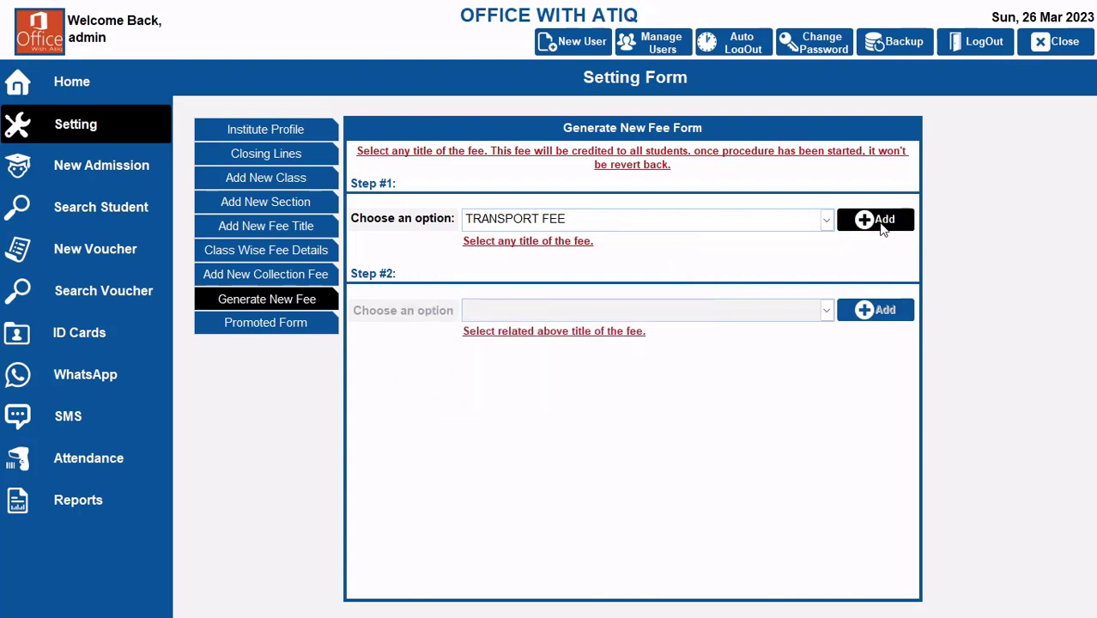
{"action": "left_click", "coordinate": [875, 223]}
{"action": "left_click", "coordinate": [586, 353]}
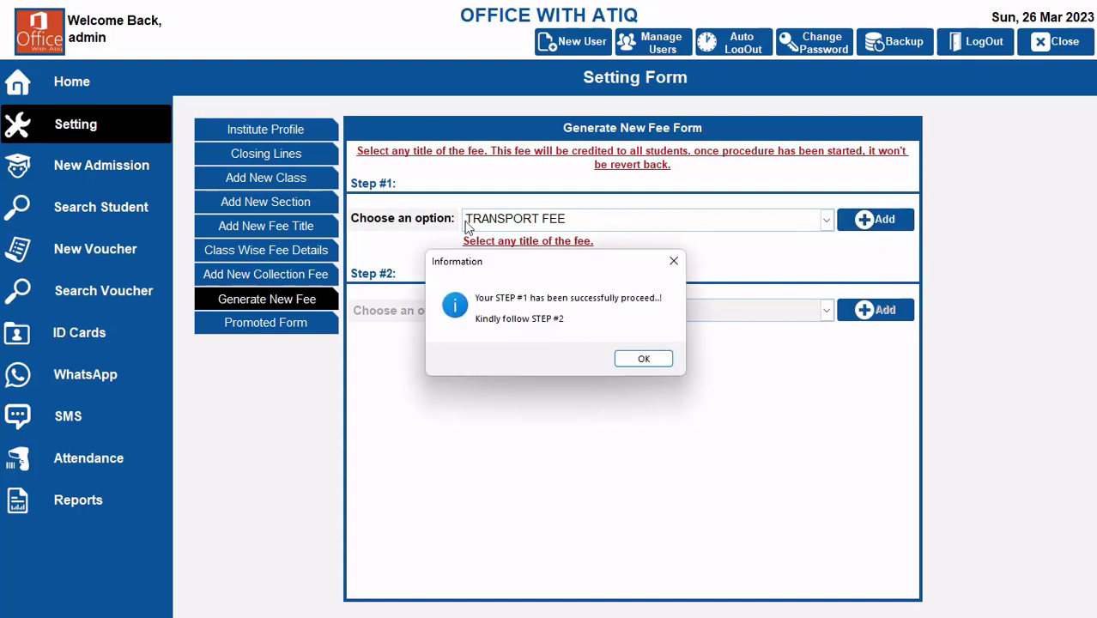
{"action": "left_click", "coordinate": [649, 356]}
Step: Complete the second stage of the TRANSPORT FEE generation by adding the fee for Mar-2023
{"action": "left_click", "coordinate": [828, 312]}
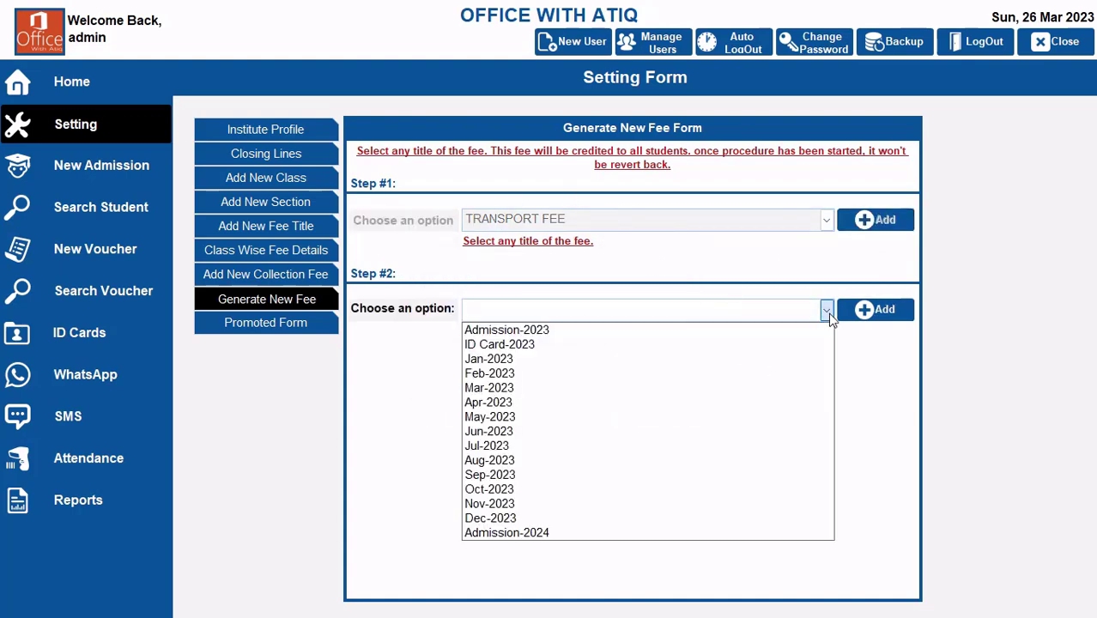
{"action": "left_click", "coordinate": [529, 388]}
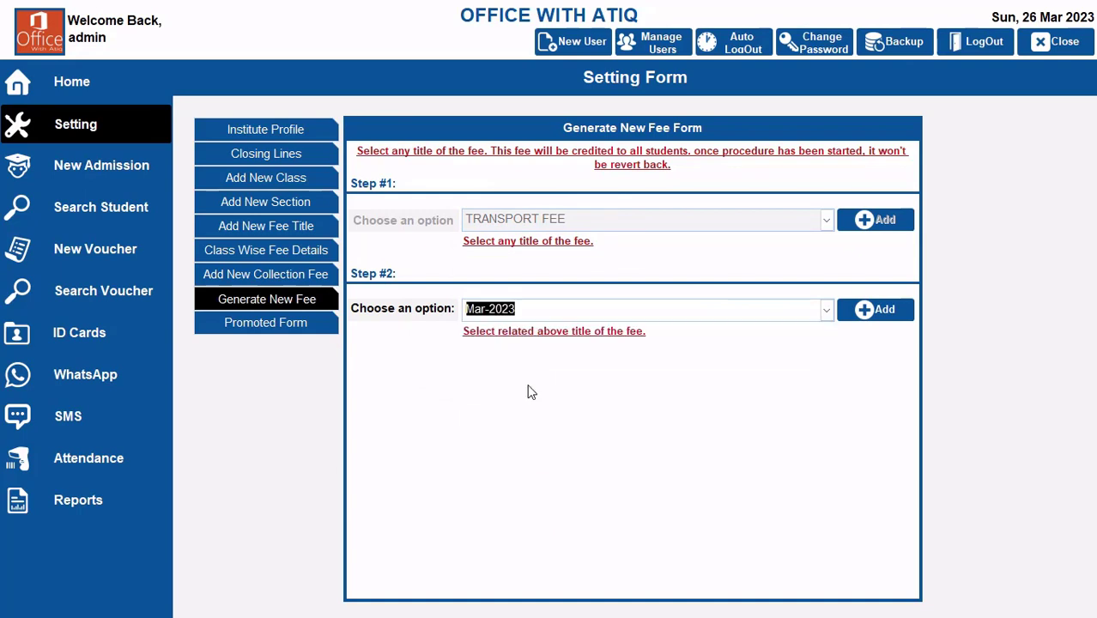
{"action": "left_click", "coordinate": [908, 316]}
{"action": "left_click", "coordinate": [638, 353]}
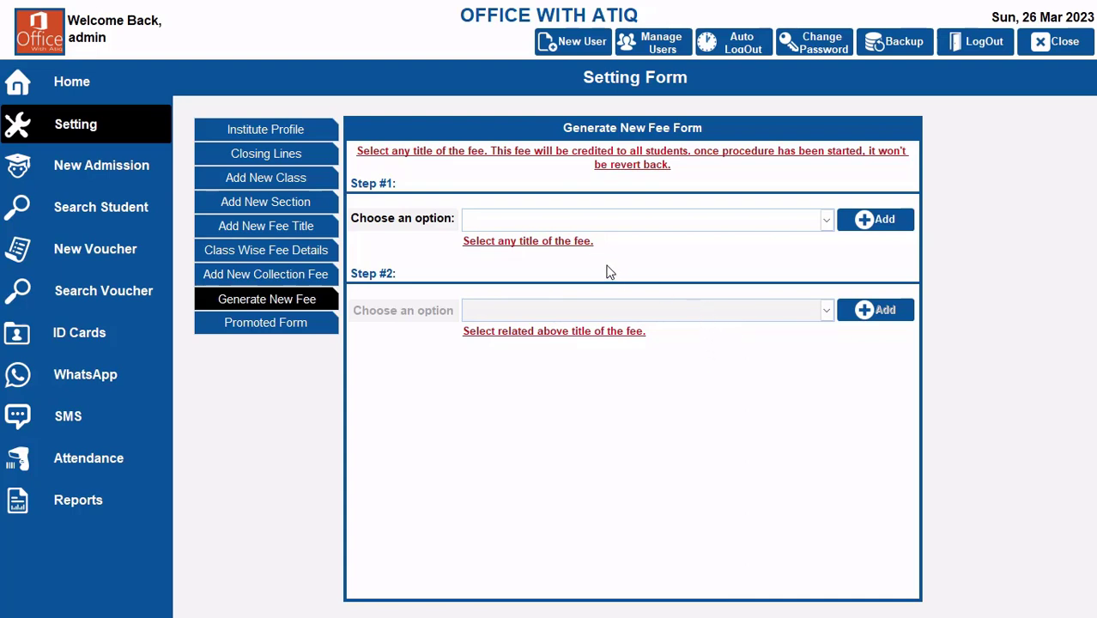
Step: Generate the EXAMINATION FEE for all students and complete its second stage with Mar-2023
{"action": "left_click", "coordinate": [825, 219]}
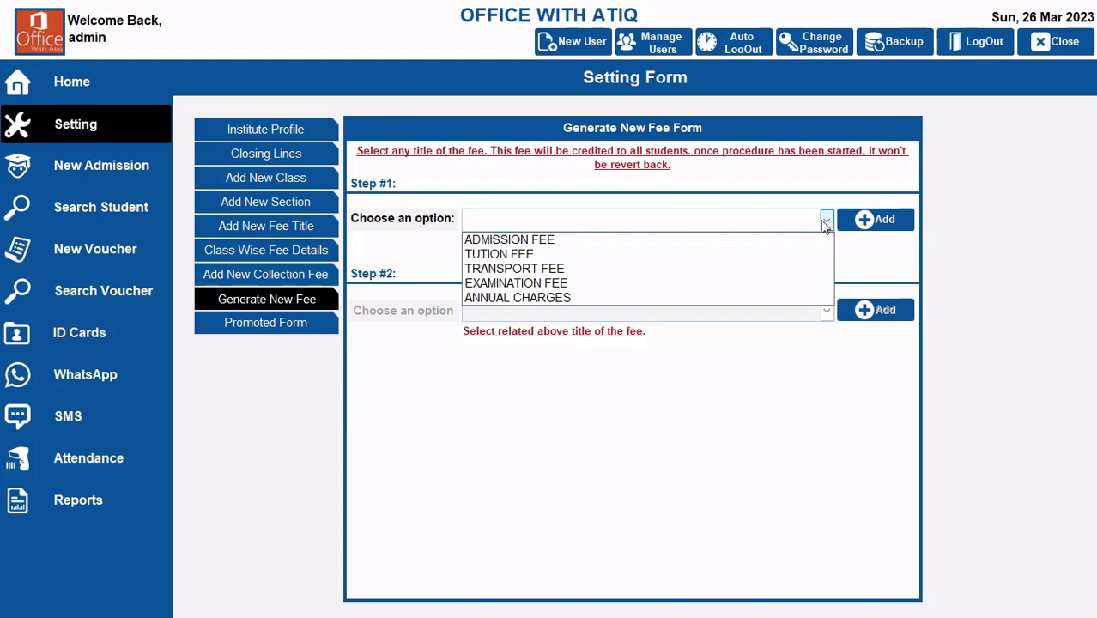
{"action": "left_click", "coordinate": [576, 284]}
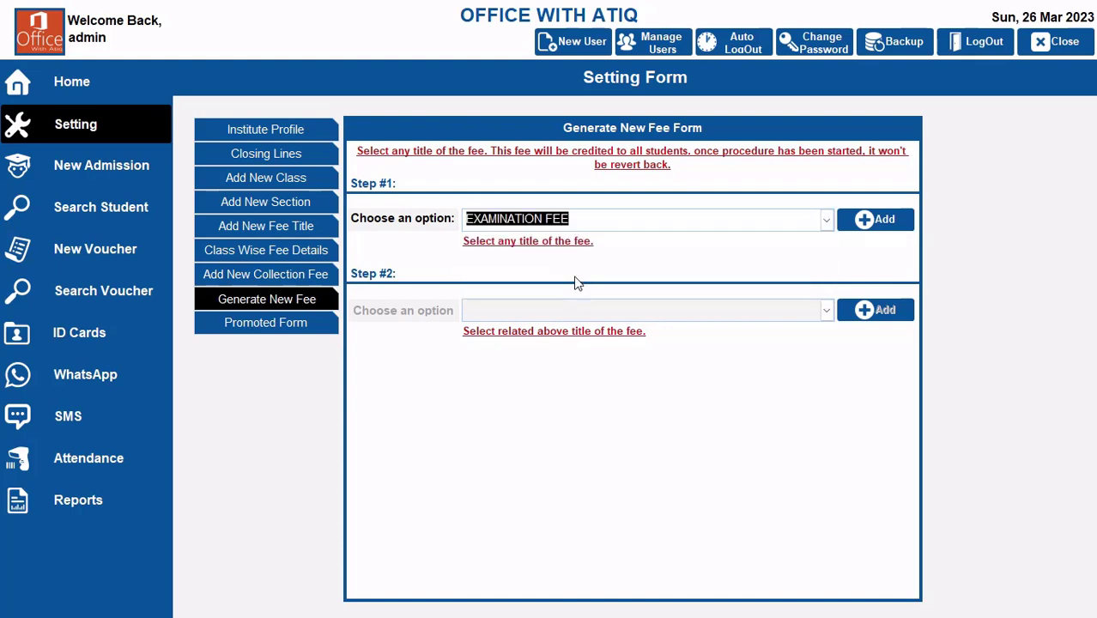
{"action": "left_click", "coordinate": [893, 223]}
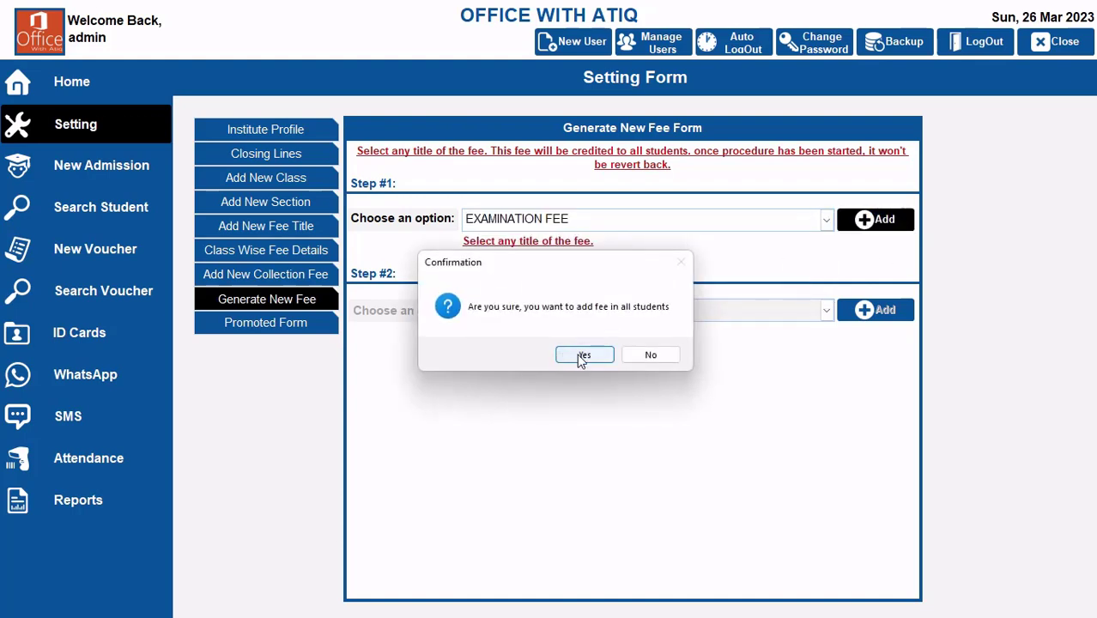
{"action": "left_click", "coordinate": [584, 354]}
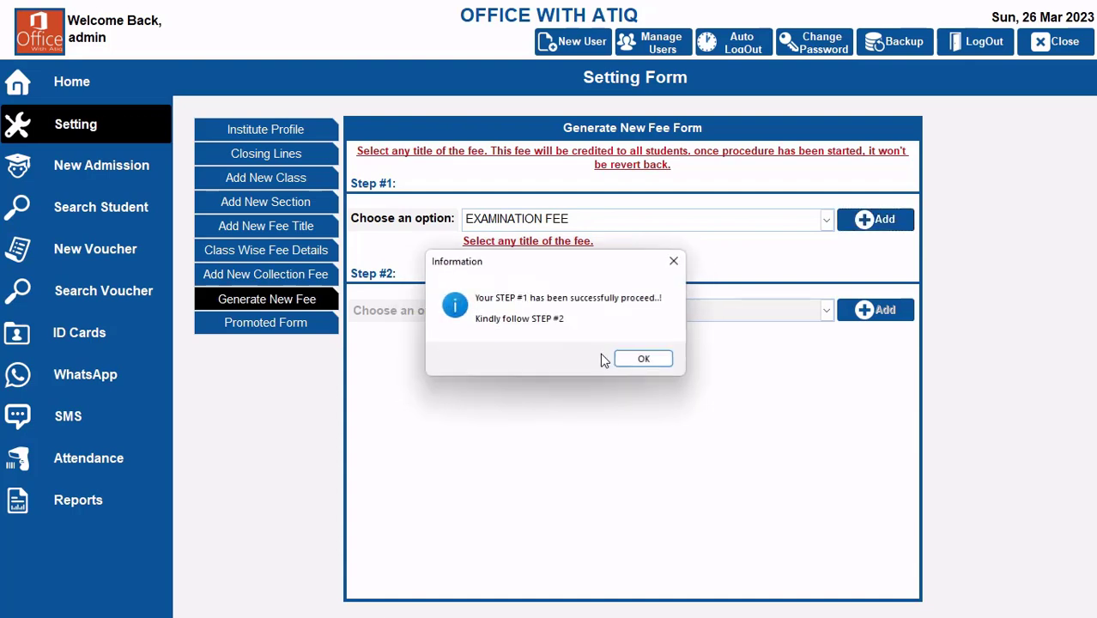
{"action": "left_click", "coordinate": [646, 355]}
{"action": "left_click", "coordinate": [796, 311]}
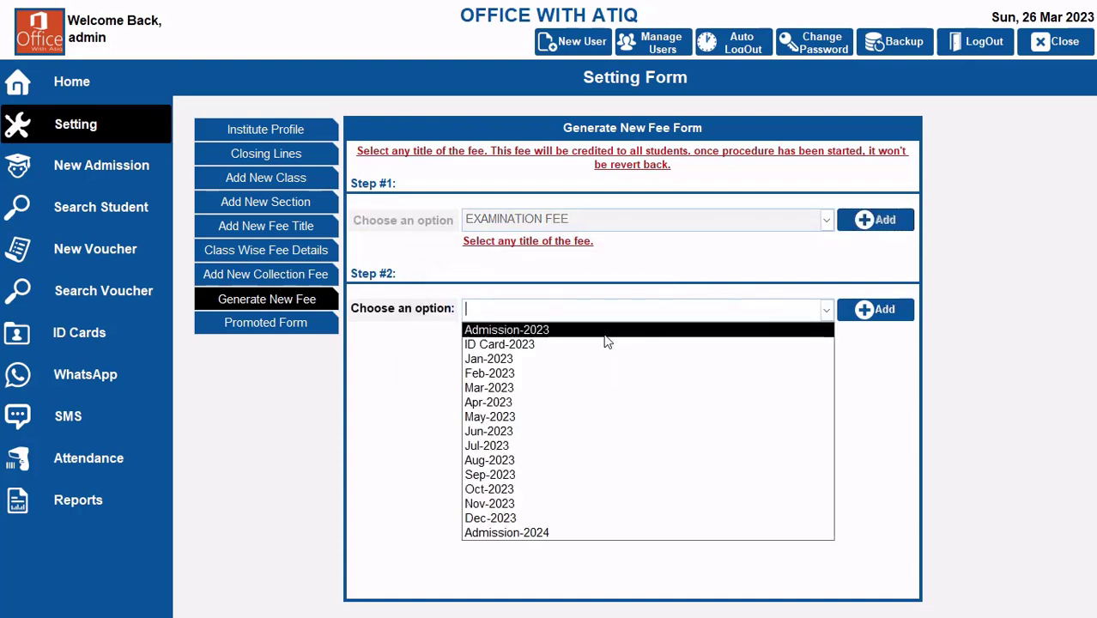
{"action": "left_click", "coordinate": [532, 388]}
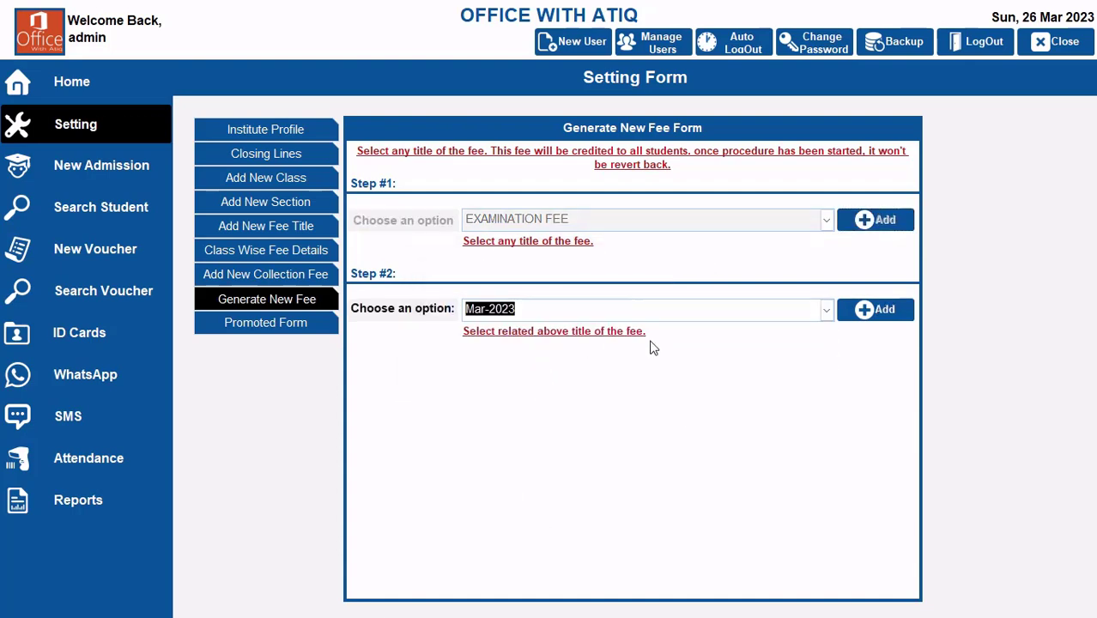
{"action": "left_click", "coordinate": [891, 316]}
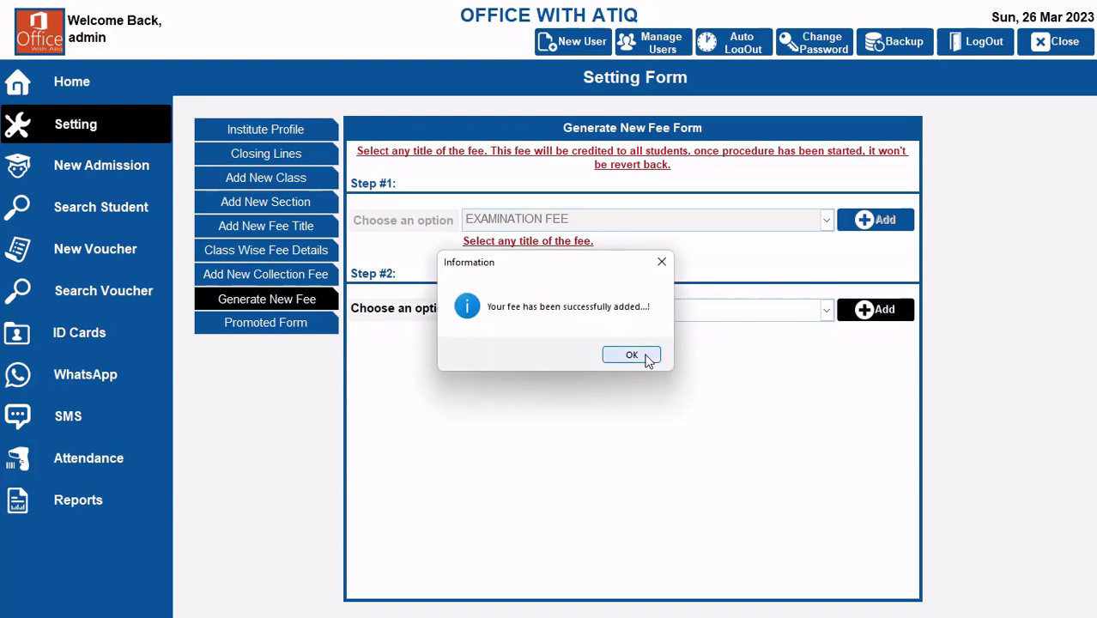
{"action": "left_click", "coordinate": [648, 357]}
Step: Examine the dashboard's fee collection summary and the student-wise arrears list for the generated fees
{"action": "left_click", "coordinate": [114, 88]}
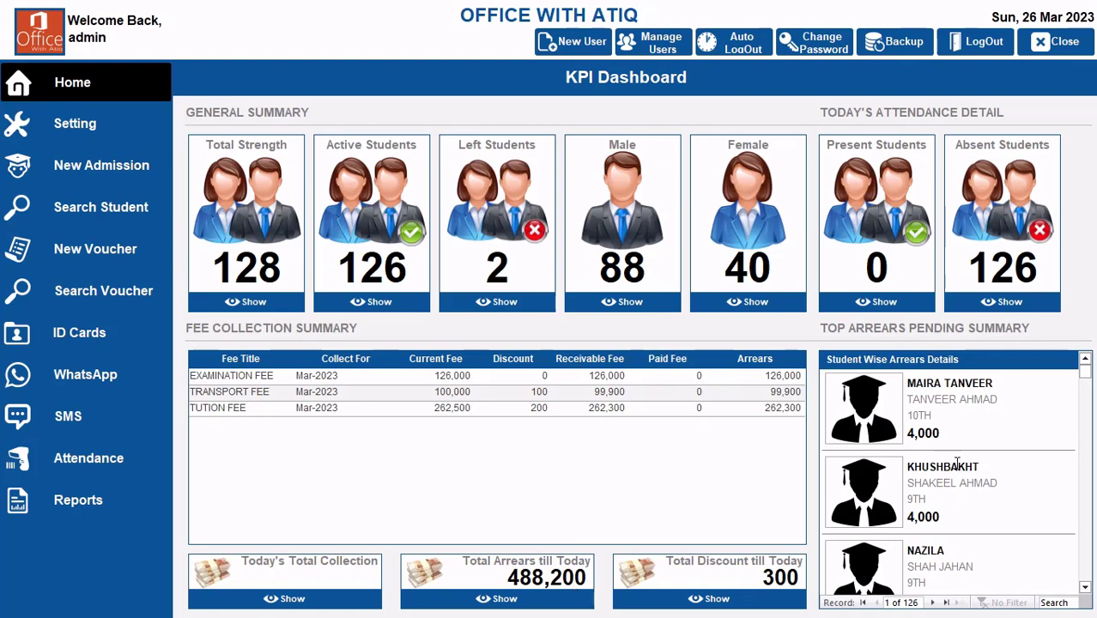
{"action": "scroll", "coordinate": [953, 468], "scroll_direction": "down", "scroll_amount": 5}
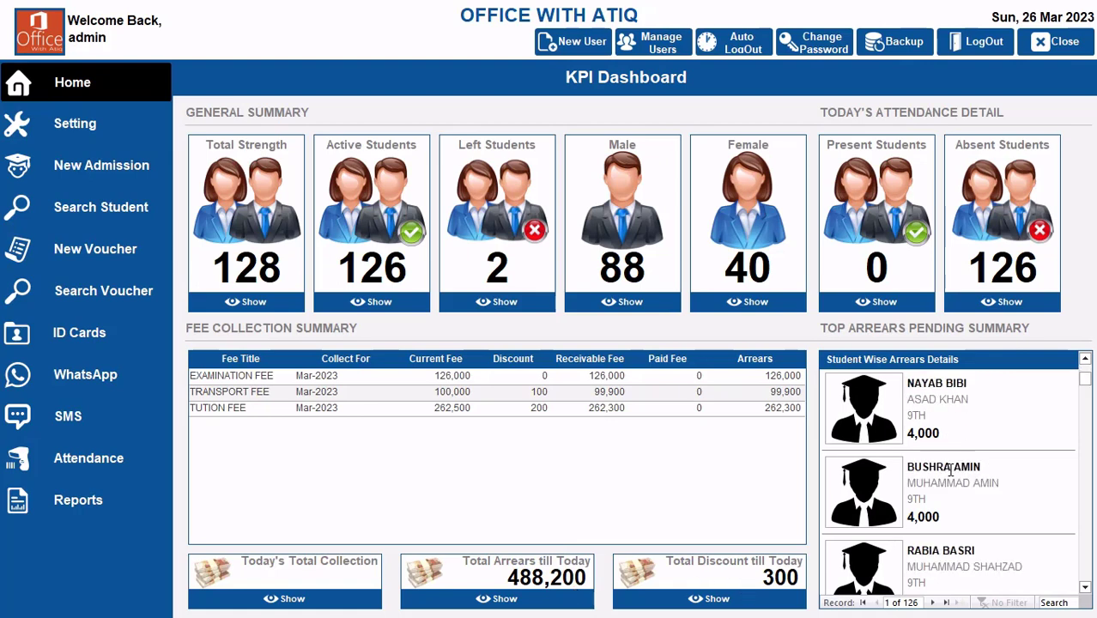
{"action": "scroll", "coordinate": [950, 472], "scroll_direction": "down", "scroll_amount": 10}
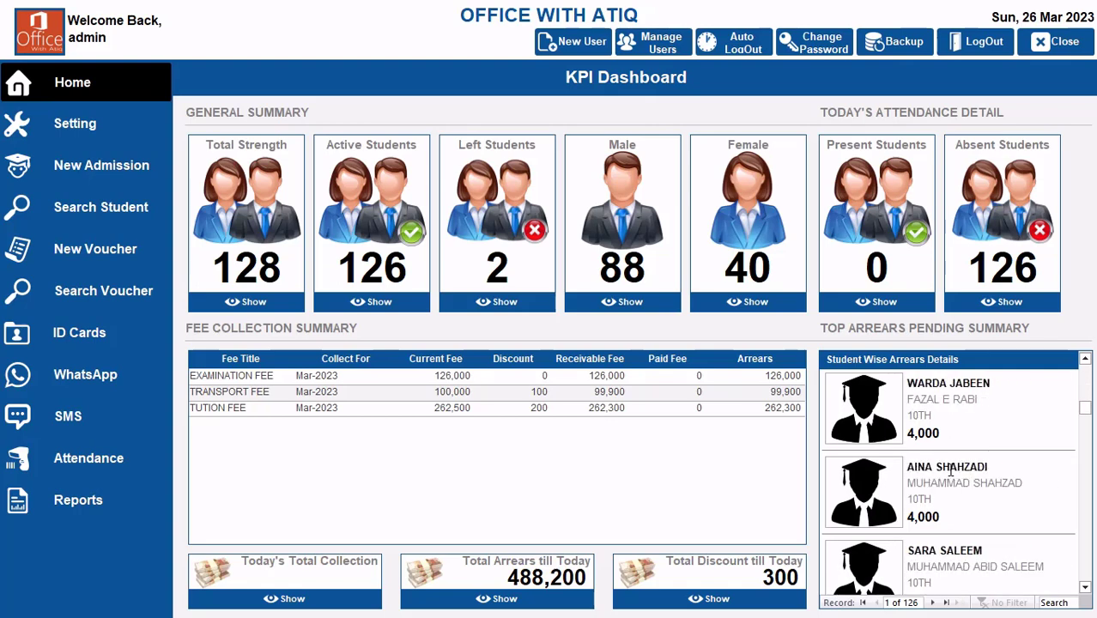
{"action": "scroll", "coordinate": [948, 469], "scroll_direction": "down", "scroll_amount": 3}
{"action": "scroll", "coordinate": [944, 468], "scroll_direction": "down", "scroll_amount": 3}
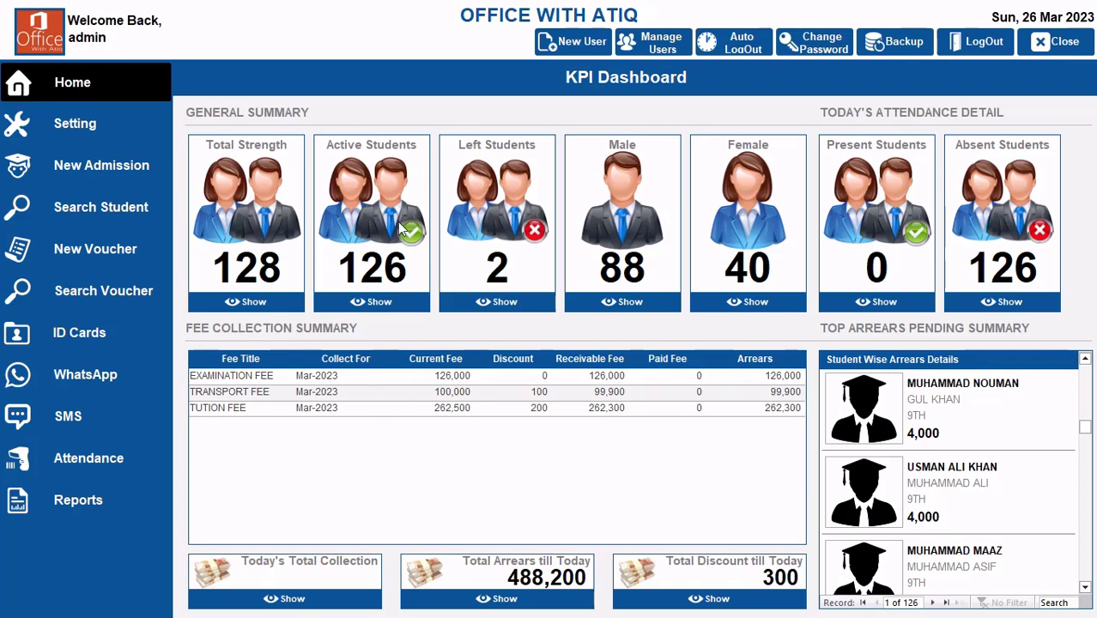
Step: Run the Bulk Voucher Report from the fee collection summary reports with the filter All
{"action": "left_click", "coordinate": [83, 502]}
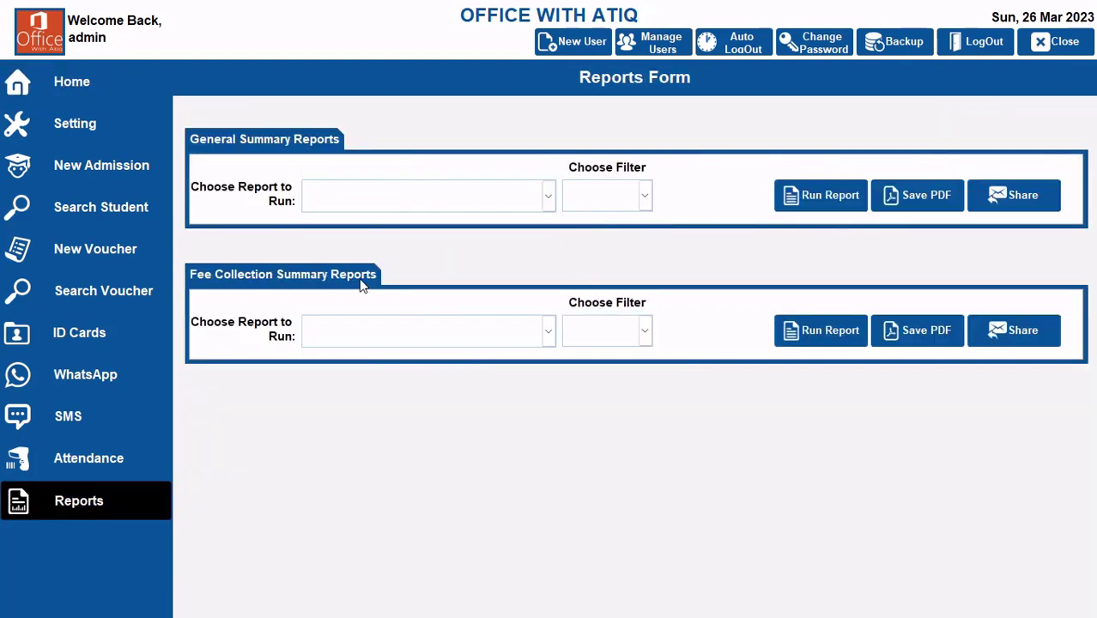
{"action": "left_click", "coordinate": [548, 331]}
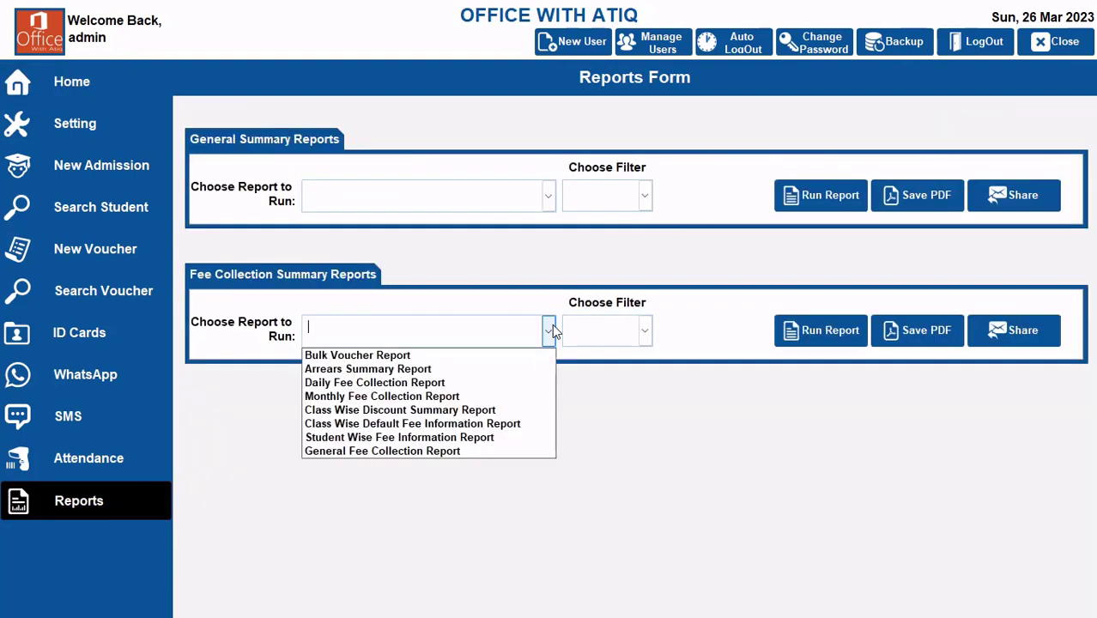
{"action": "left_click", "coordinate": [432, 355]}
{"action": "left_click", "coordinate": [645, 332]}
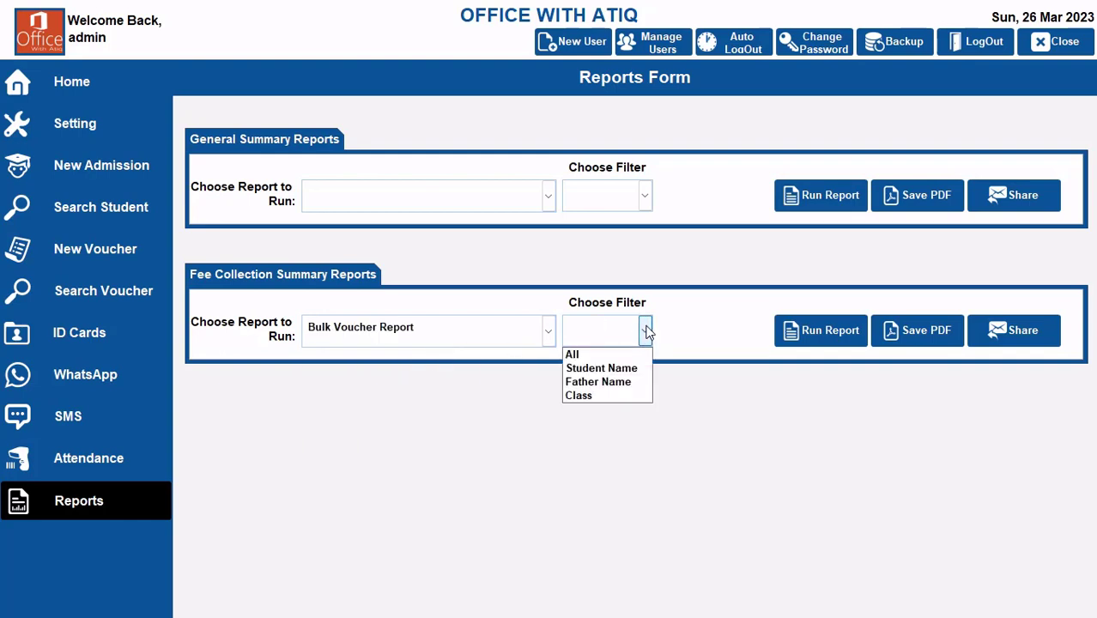
{"action": "left_click", "coordinate": [584, 354]}
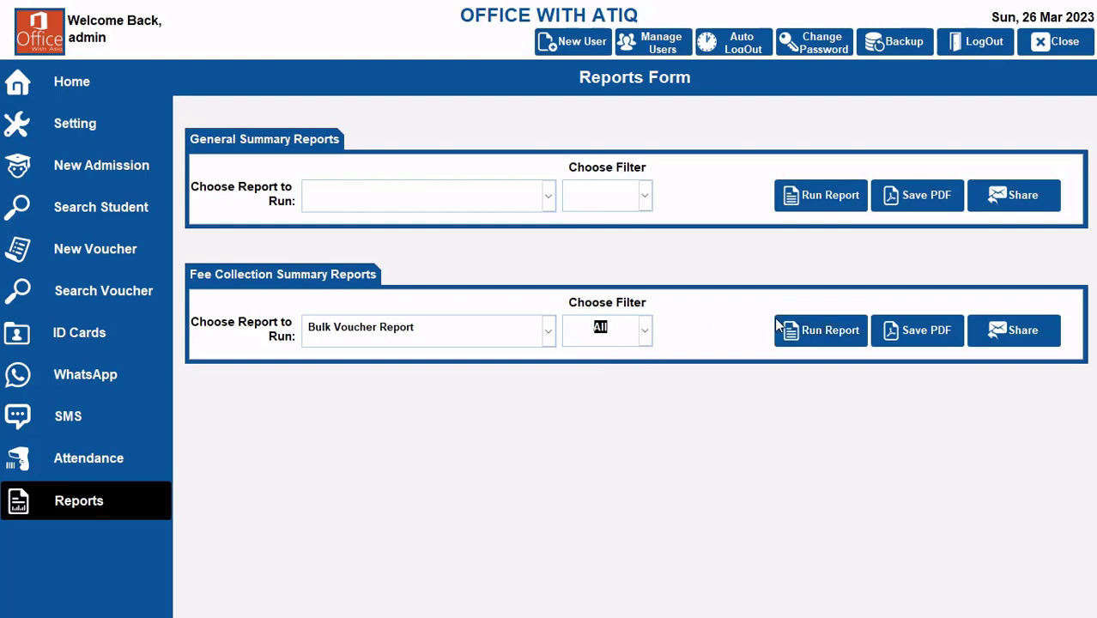
{"action": "left_click", "coordinate": [827, 330]}
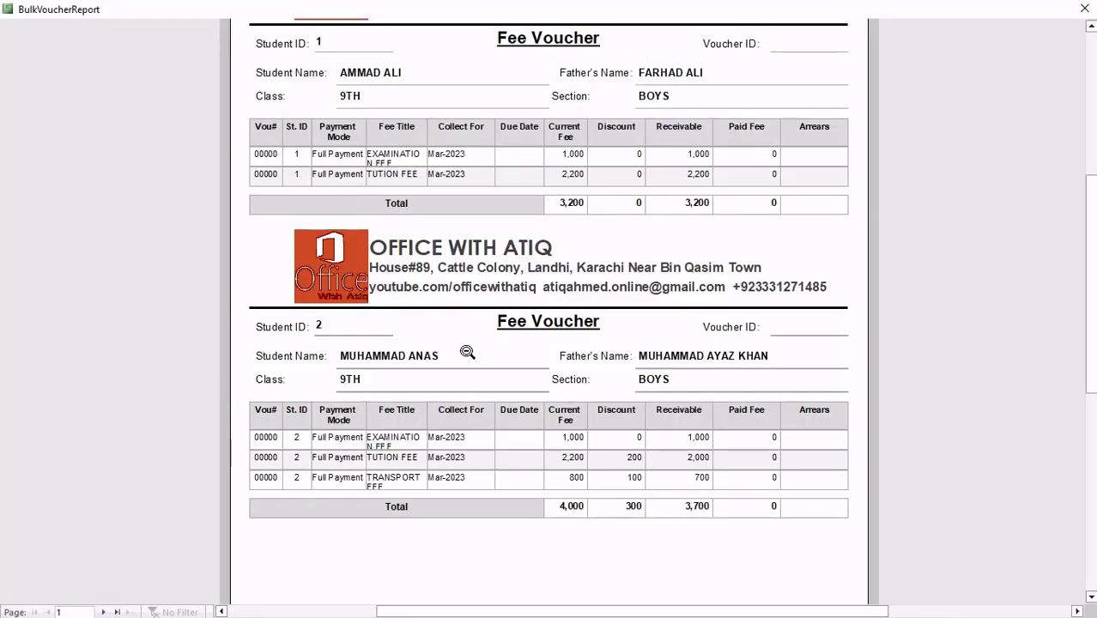
Step: Examine the students' fee vouchers across several pages of the bulk voucher report, including fee titles, discounts and receivable amounts, and close the report
{"action": "scroll", "coordinate": [475, 257], "scroll_direction": "up", "scroll_amount": 1}
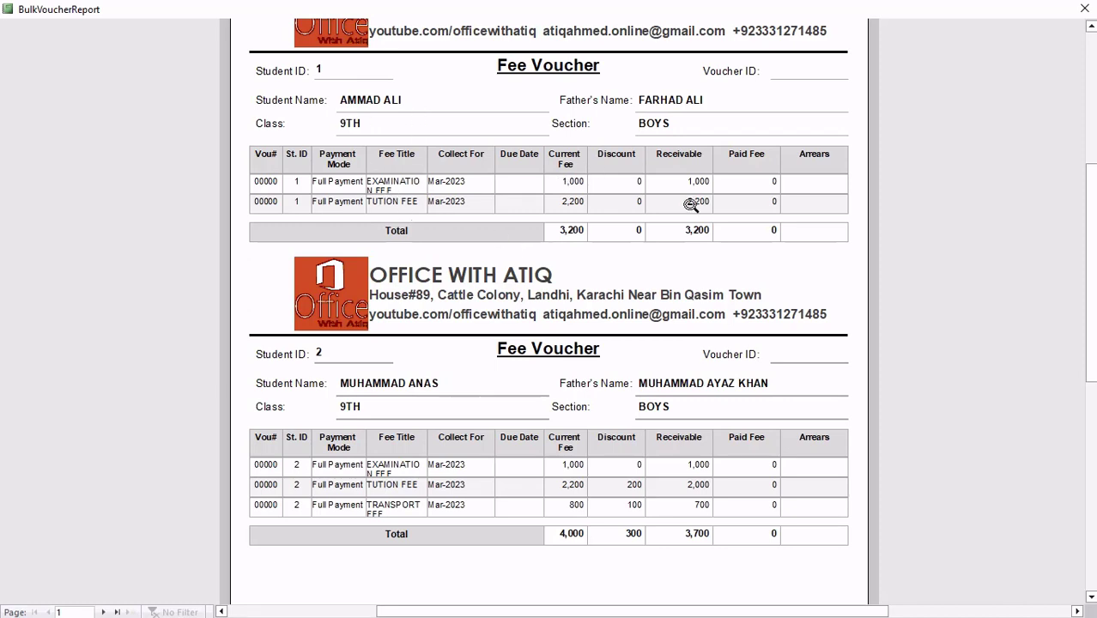
{"action": "scroll", "coordinate": [537, 225], "scroll_direction": "down", "scroll_amount": 1}
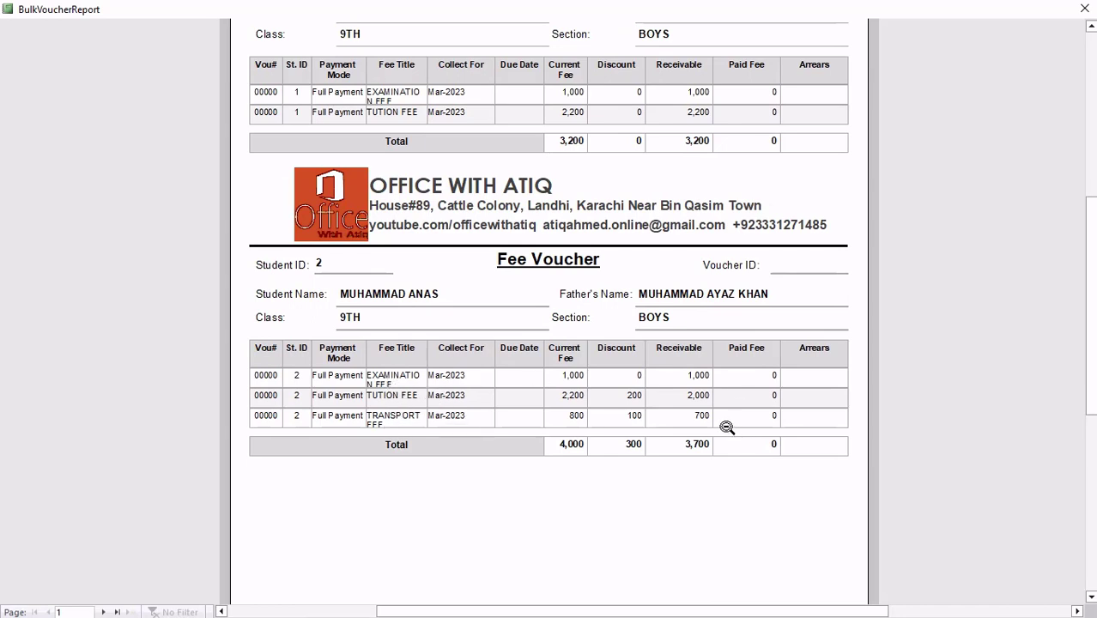
{"action": "scroll", "coordinate": [558, 445], "scroll_direction": "up", "scroll_amount": 1}
{"action": "scroll", "coordinate": [553, 368], "scroll_direction": "down", "scroll_amount": 3}
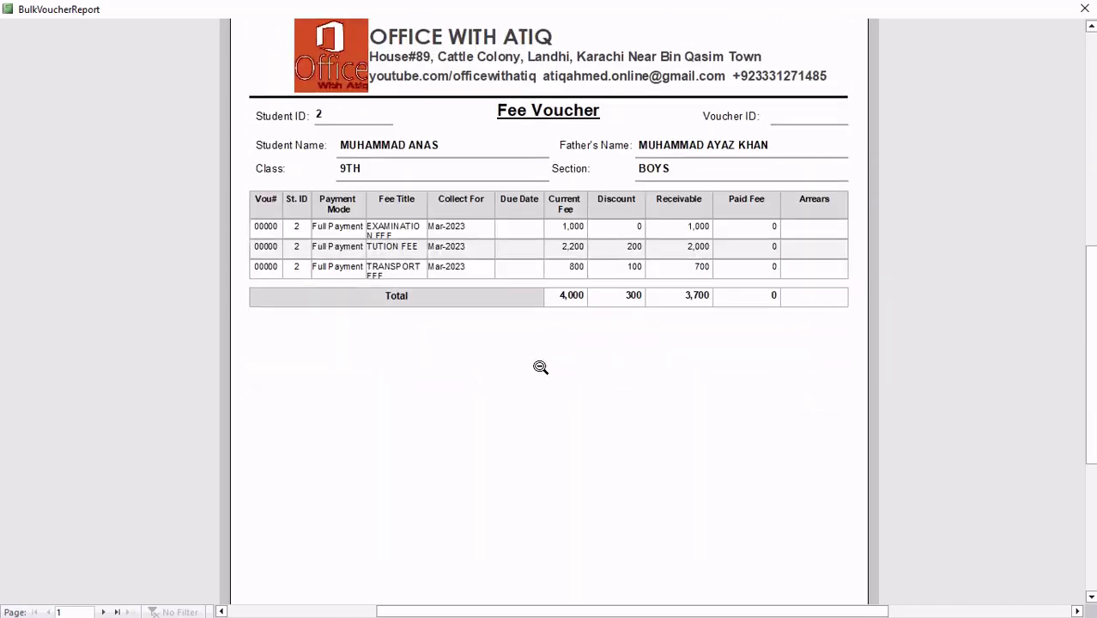
{"action": "left_click", "coordinate": [103, 612]}
{"action": "left_click", "coordinate": [103, 612]}
{"action": "left_click", "coordinate": [103, 612]}
{"action": "left_click", "coordinate": [103, 612]}
{"action": "left_click", "coordinate": [103, 612]}
{"action": "left_click", "coordinate": [103, 612]}
{"action": "scroll", "coordinate": [558, 386], "scroll_direction": "up", "scroll_amount": 5}
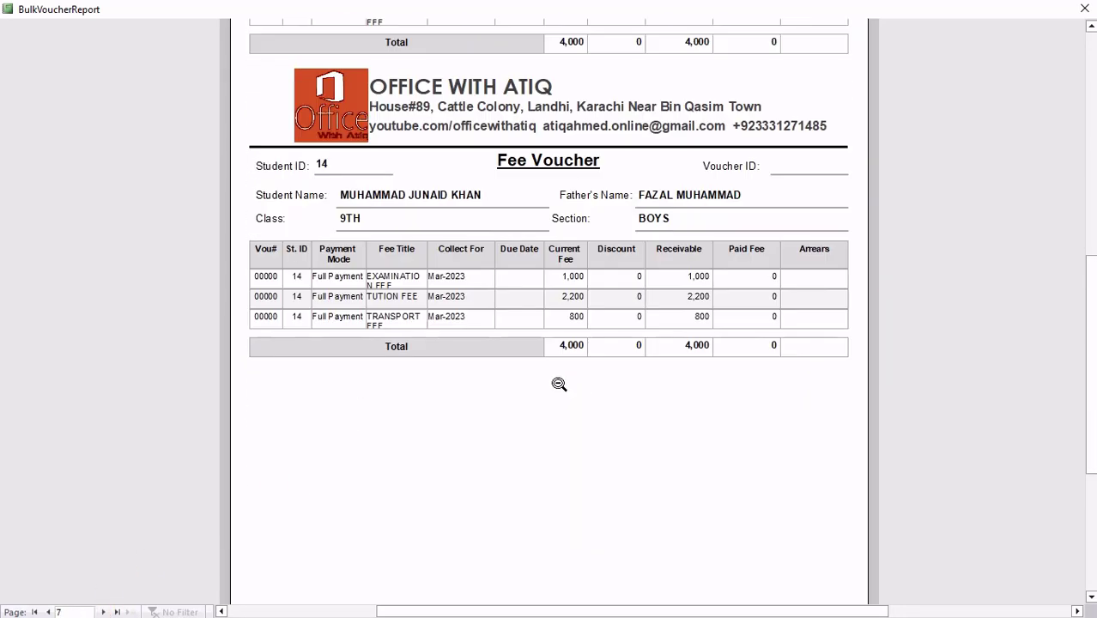
{"action": "scroll", "coordinate": [375, 456], "scroll_direction": "up", "scroll_amount": 3}
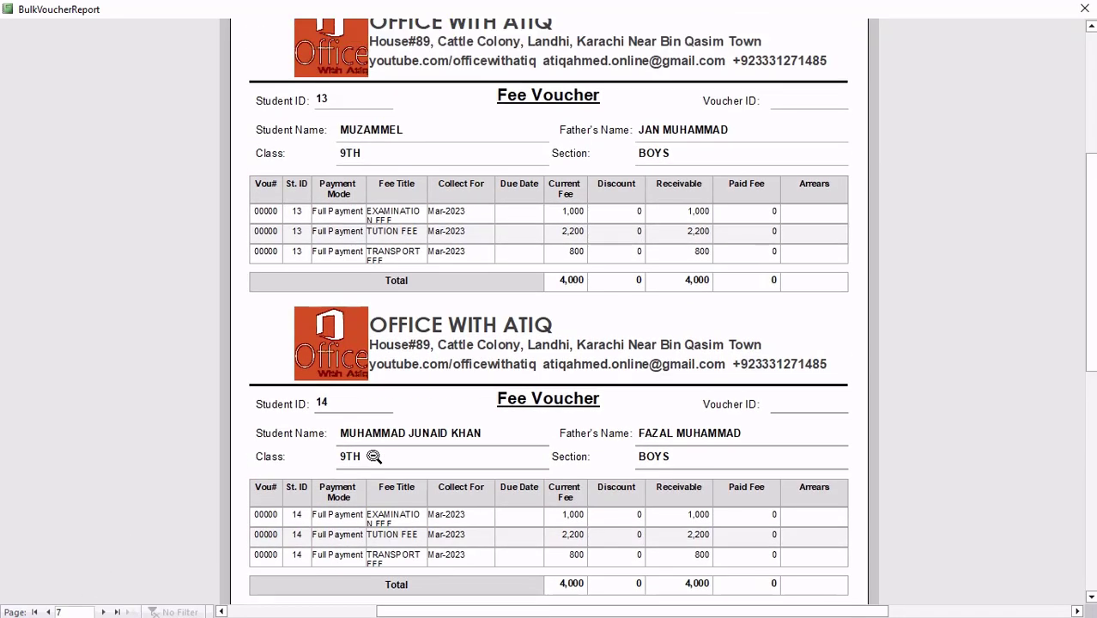
{"action": "left_click", "coordinate": [103, 612]}
{"action": "left_click", "coordinate": [103, 612]}
{"action": "left_click", "coordinate": [103, 612]}
{"action": "left_click", "coordinate": [103, 612]}
{"action": "left_click", "coordinate": [103, 612]}
{"action": "left_click", "coordinate": [103, 612]}
{"action": "left_click", "coordinate": [103, 612]}
{"action": "left_click", "coordinate": [102, 611]}
{"action": "left_click", "coordinate": [102, 612]}
{"action": "left_click", "coordinate": [102, 611]}
{"action": "left_click", "coordinate": [102, 612]}
{"action": "left_click", "coordinate": [102, 611]}
{"action": "left_click", "coordinate": [103, 611]}
{"action": "left_click", "coordinate": [103, 611]}
{"action": "left_click", "coordinate": [103, 611]}
{"action": "left_click", "coordinate": [102, 611]}
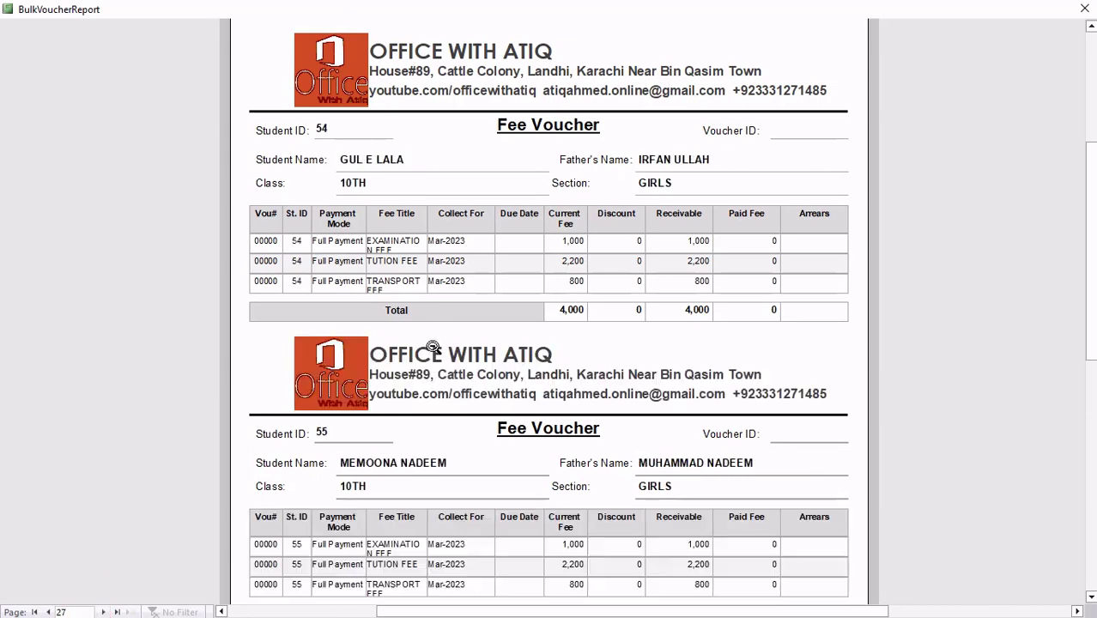
{"action": "left_click", "coordinate": [507, 237]}
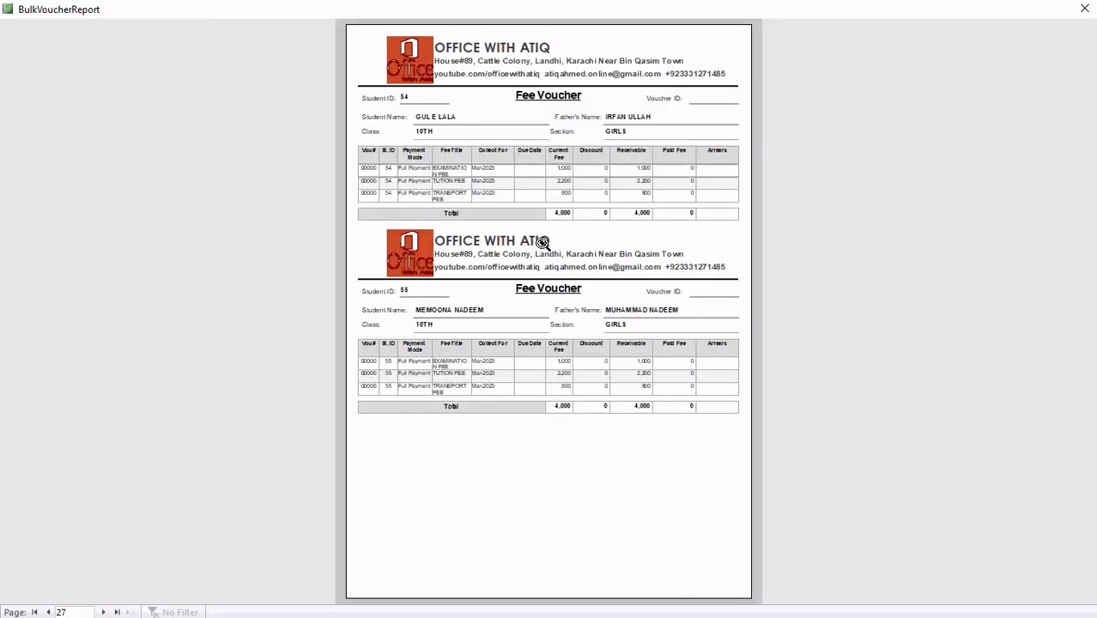
{"action": "left_click", "coordinate": [1084, 8]}
Step: Save the Bulk Voucher Report for all students as a PDF, look through its vouchers and close the PDF
{"action": "left_click", "coordinate": [930, 331]}
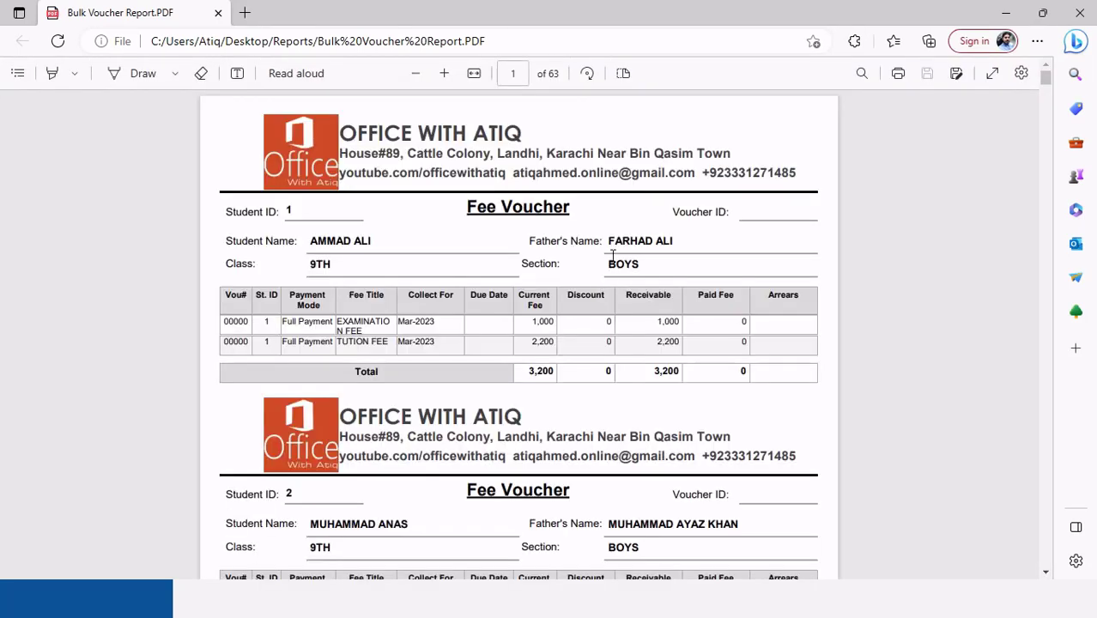
{"action": "scroll", "coordinate": [613, 255], "scroll_direction": "down", "scroll_amount": 10}
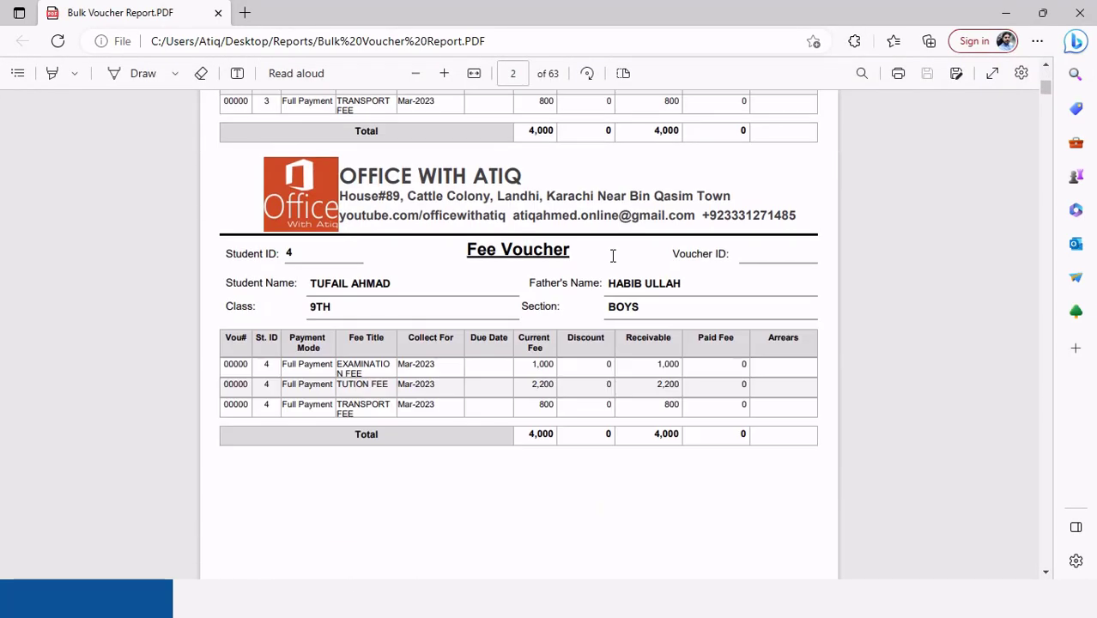
{"action": "scroll", "coordinate": [613, 255], "scroll_direction": "up", "scroll_amount": 5}
{"action": "scroll", "coordinate": [613, 255], "scroll_direction": "down", "scroll_amount": 8}
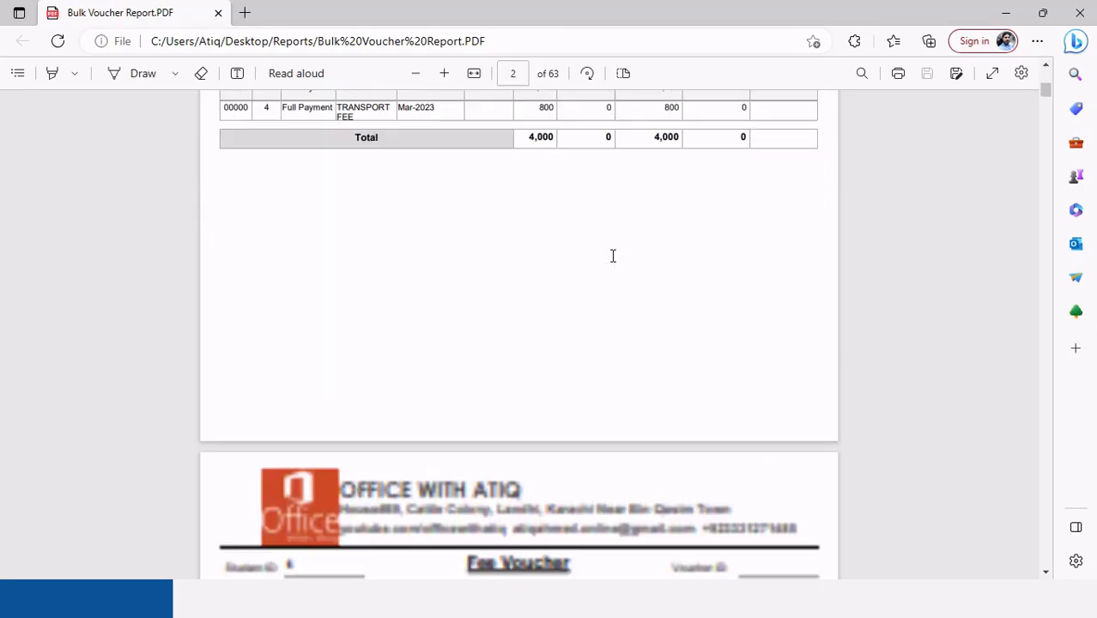
{"action": "left_click_drag", "start_coordinate": [1047, 94], "coordinate": [1053, 196]}
{"action": "scroll", "coordinate": [600, 213], "scroll_direction": "down", "scroll_amount": 4}
{"action": "scroll", "coordinate": [593, 201], "scroll_direction": "up", "scroll_amount": 6}
{"action": "scroll", "coordinate": [594, 201], "scroll_direction": "down", "scroll_amount": 4}
{"action": "scroll", "coordinate": [598, 201], "scroll_direction": "up", "scroll_amount": 4}
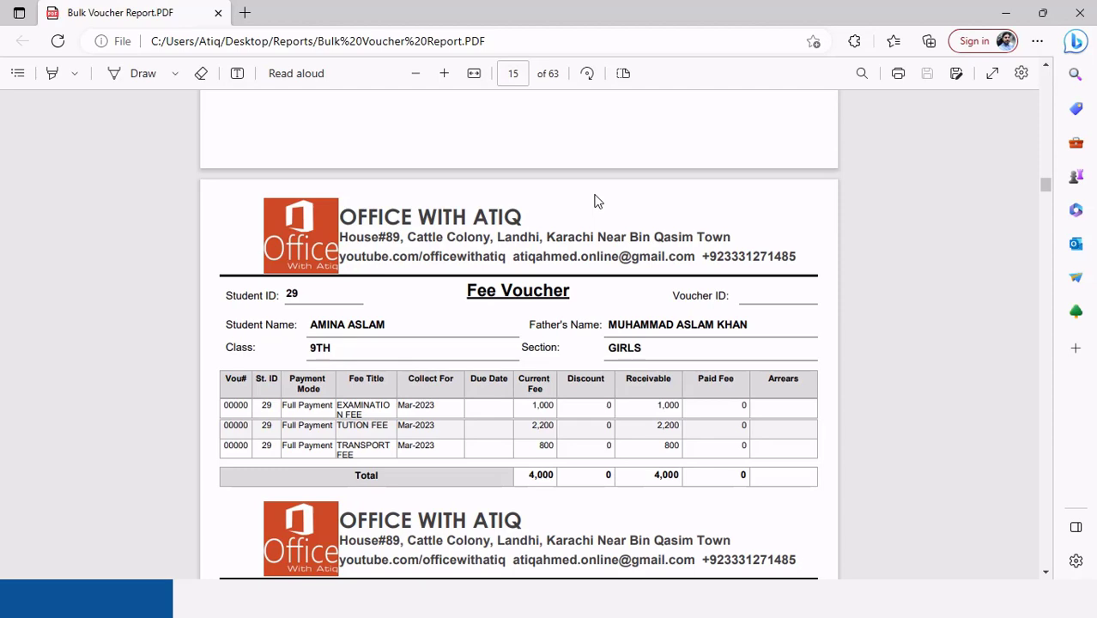
{"action": "scroll", "coordinate": [598, 201], "scroll_direction": "down", "scroll_amount": 4}
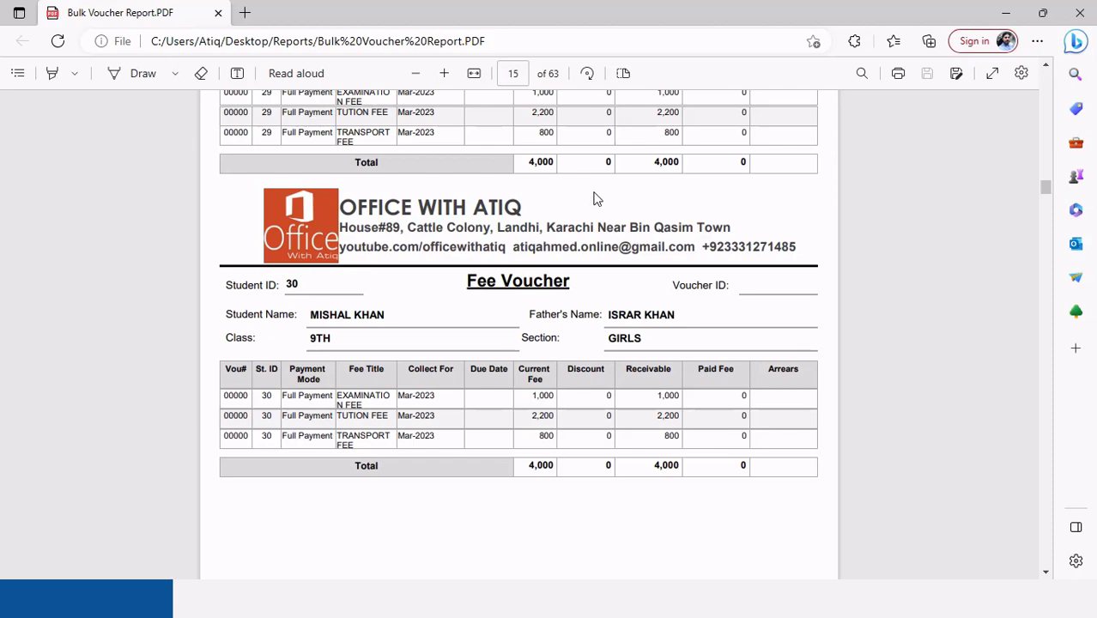
{"action": "scroll", "coordinate": [598, 199], "scroll_direction": "down", "scroll_amount": 6}
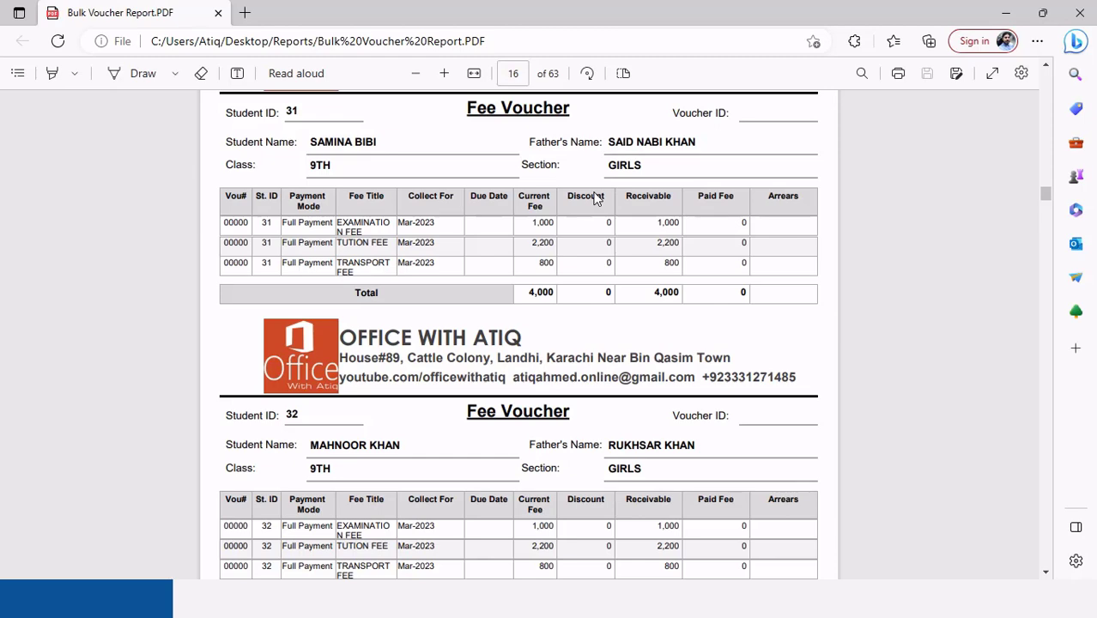
{"action": "scroll", "coordinate": [597, 198], "scroll_direction": "down", "scroll_amount": 9}
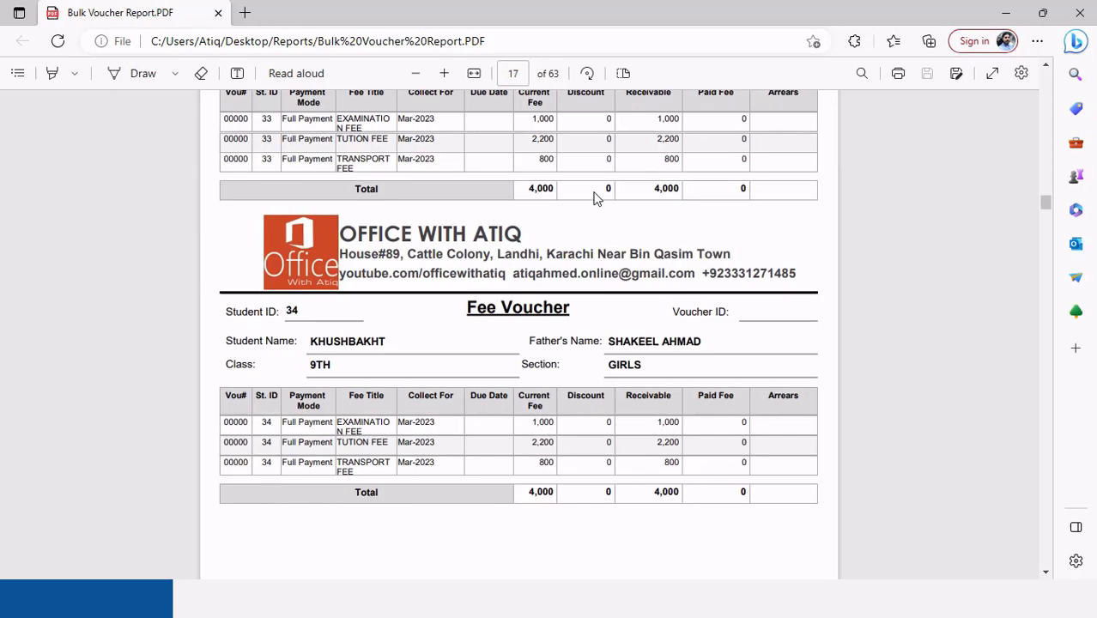
{"action": "left_click", "coordinate": [1081, 15]}
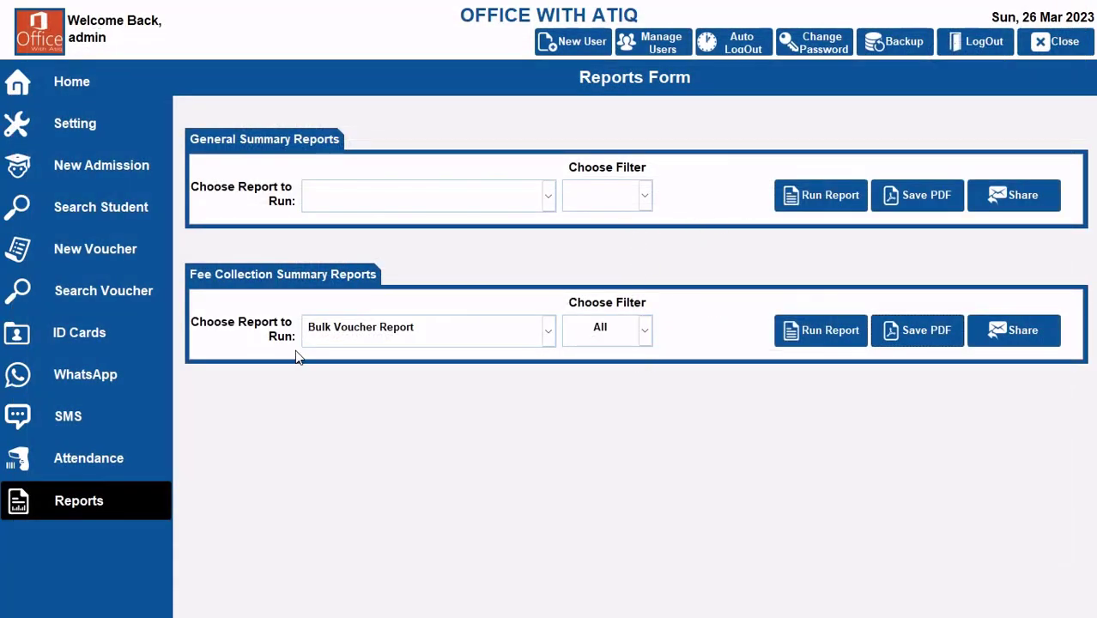
Step: Try to run the Bulk Voucher Report filtered by Student Name with a student's name as the keyword
{"action": "left_click", "coordinate": [640, 330]}
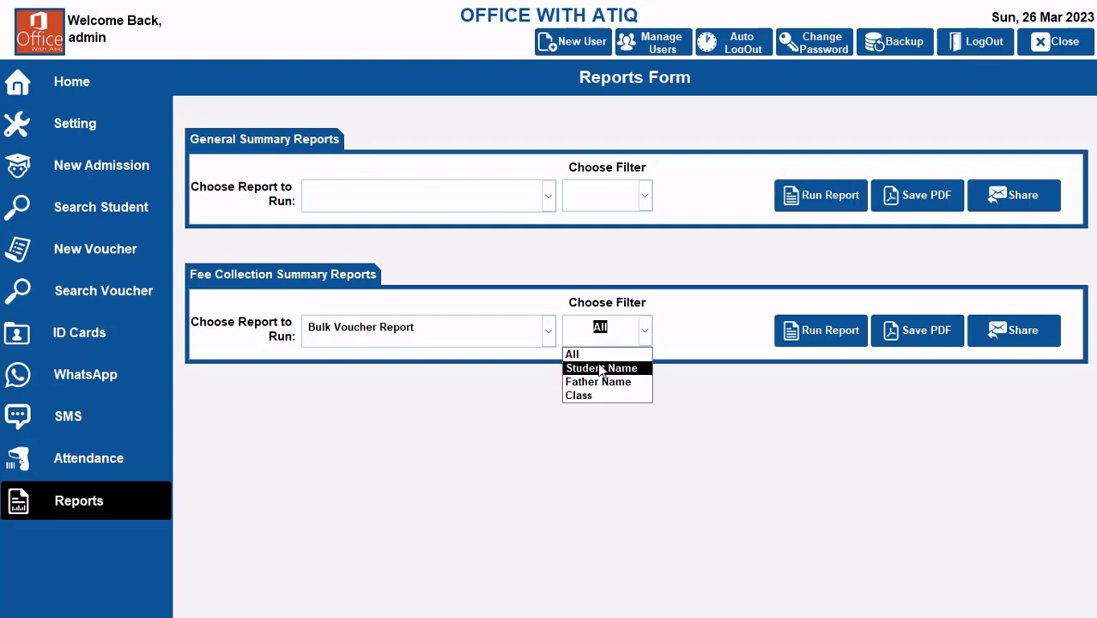
{"action": "left_click", "coordinate": [598, 367]}
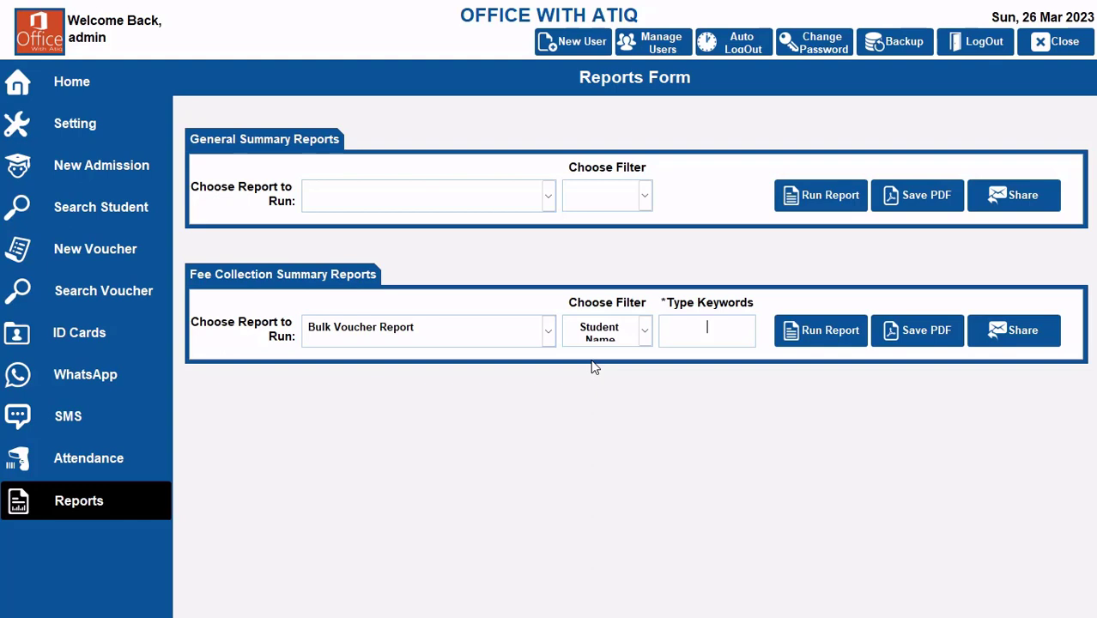
{"action": "type", "text": "AMMD"}
{"action": "left_click", "coordinate": [834, 331]}
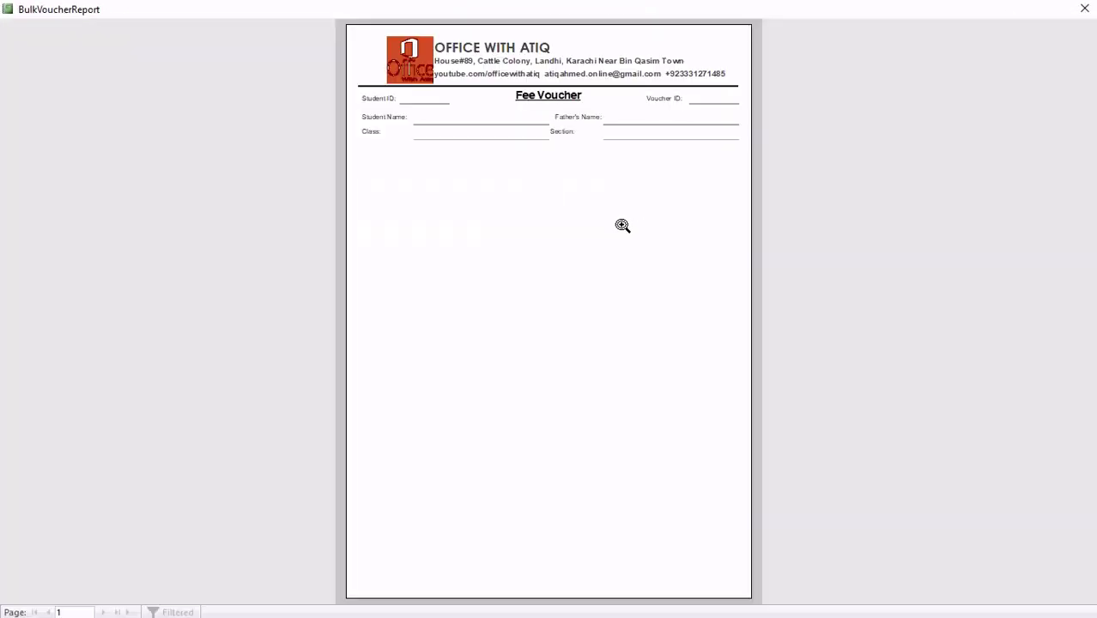
{"action": "left_click", "coordinate": [1084, 8]}
Step: Correct the spelling of the student's name keyword, rerun the Bulk Voucher Report and examine the filtered vouchers
{"action": "left_click_drag", "start_coordinate": [743, 329], "coordinate": [669, 331]}
{"action": "type", "text": "ammad"}
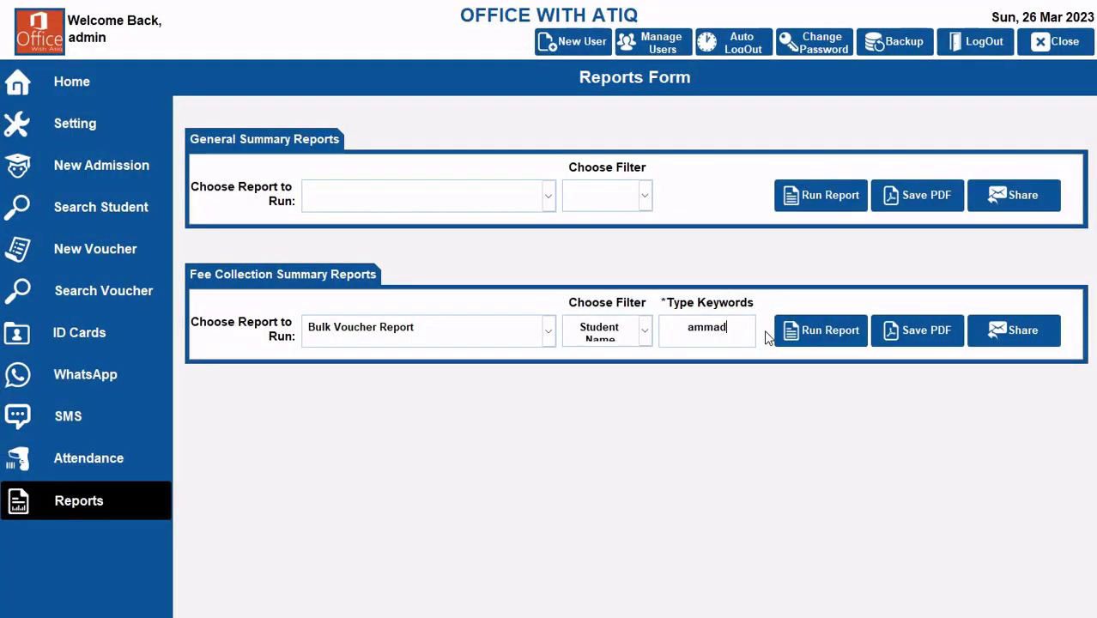
{"action": "left_click", "coordinate": [820, 330]}
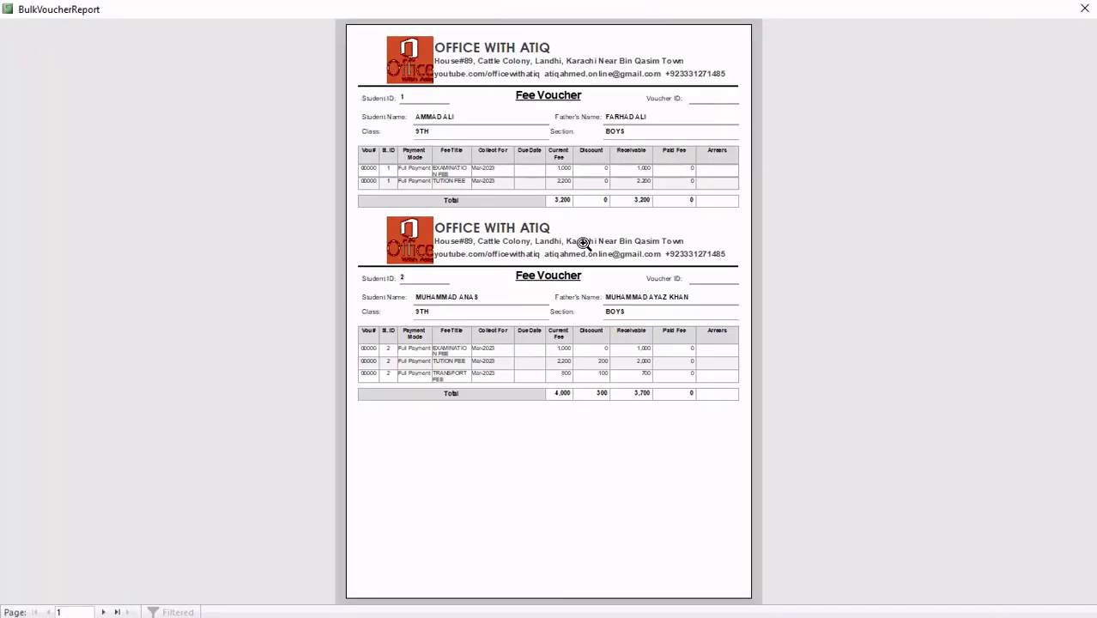
{"action": "left_click", "coordinate": [519, 155]}
{"action": "scroll", "coordinate": [488, 345], "scroll_direction": "up", "scroll_amount": 1}
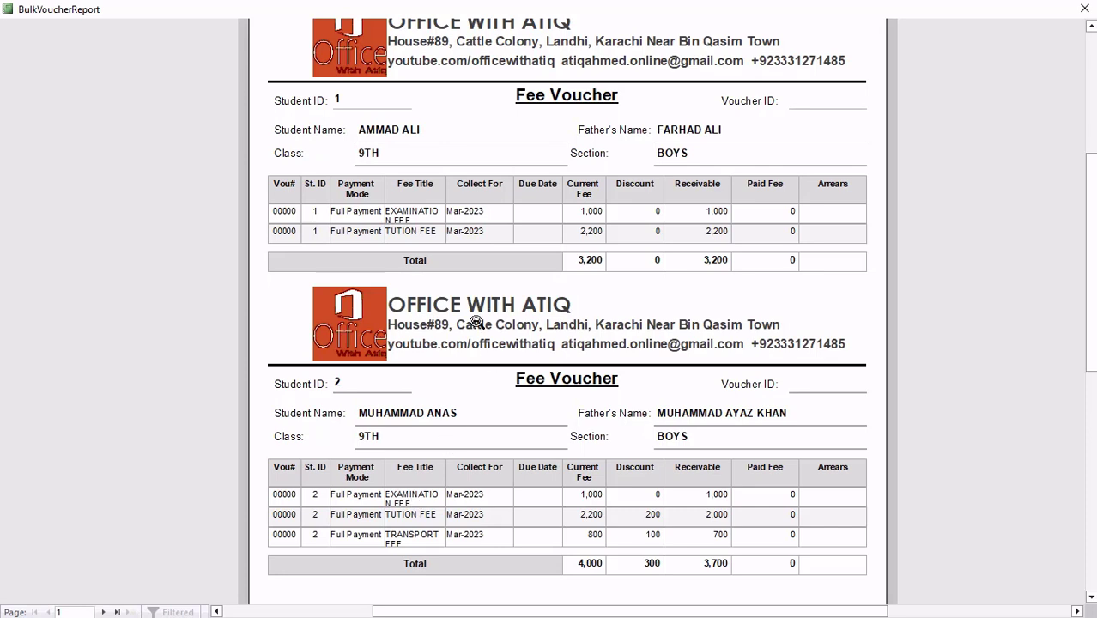
{"action": "scroll", "coordinate": [476, 322], "scroll_direction": "up", "scroll_amount": 1}
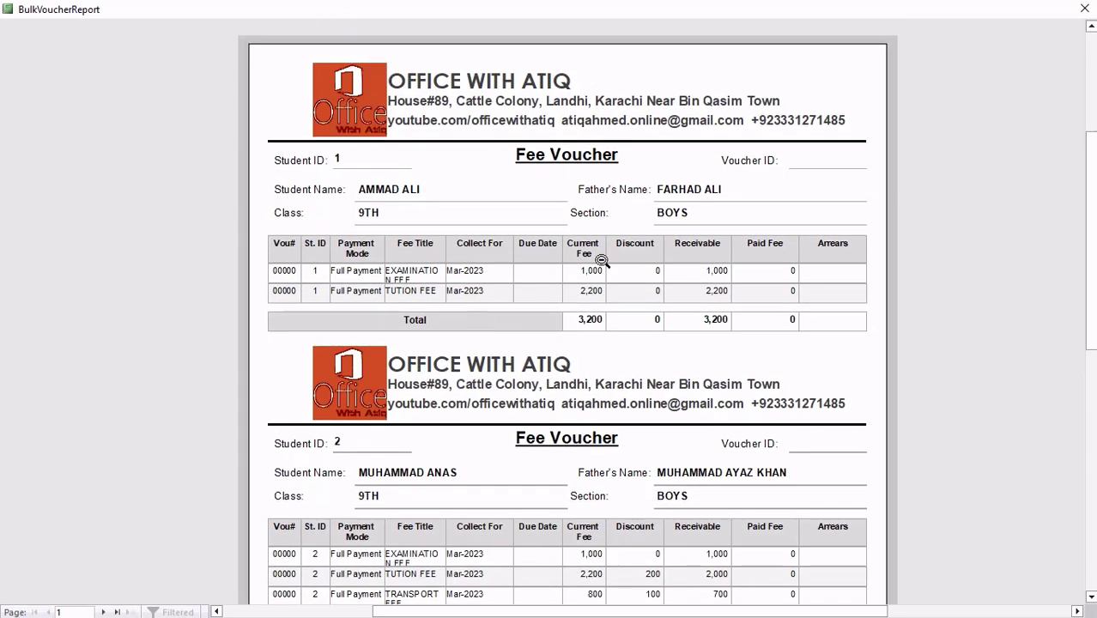
{"action": "left_click", "coordinate": [1085, 8]}
Step: Run the Bulk Voucher Report filtered by Class with the keyword 1st and close it
{"action": "left_click", "coordinate": [645, 331]}
{"action": "left_click", "coordinate": [609, 382]}
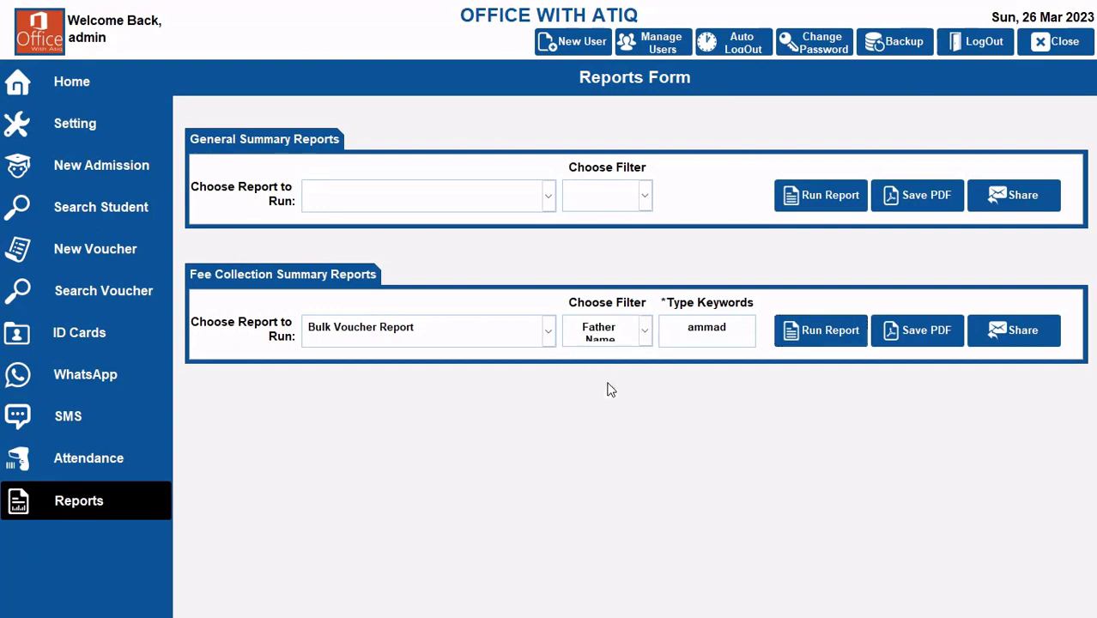
{"action": "left_click", "coordinate": [646, 332]}
{"action": "left_click", "coordinate": [601, 396]}
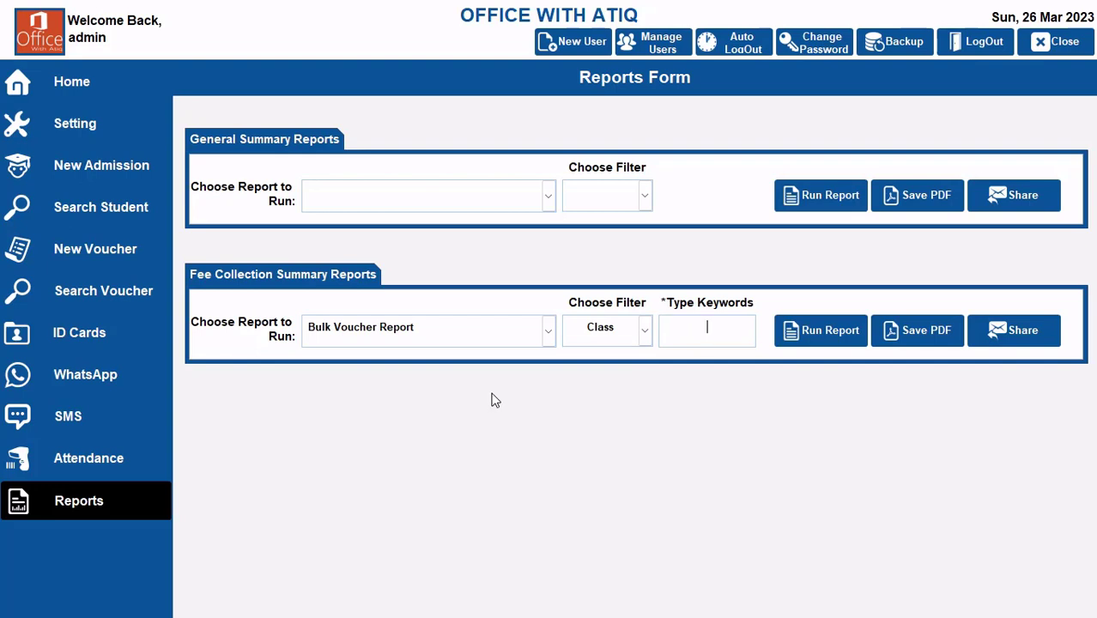
{"action": "type", "text": "1st"}
{"action": "left_click", "coordinate": [837, 324]}
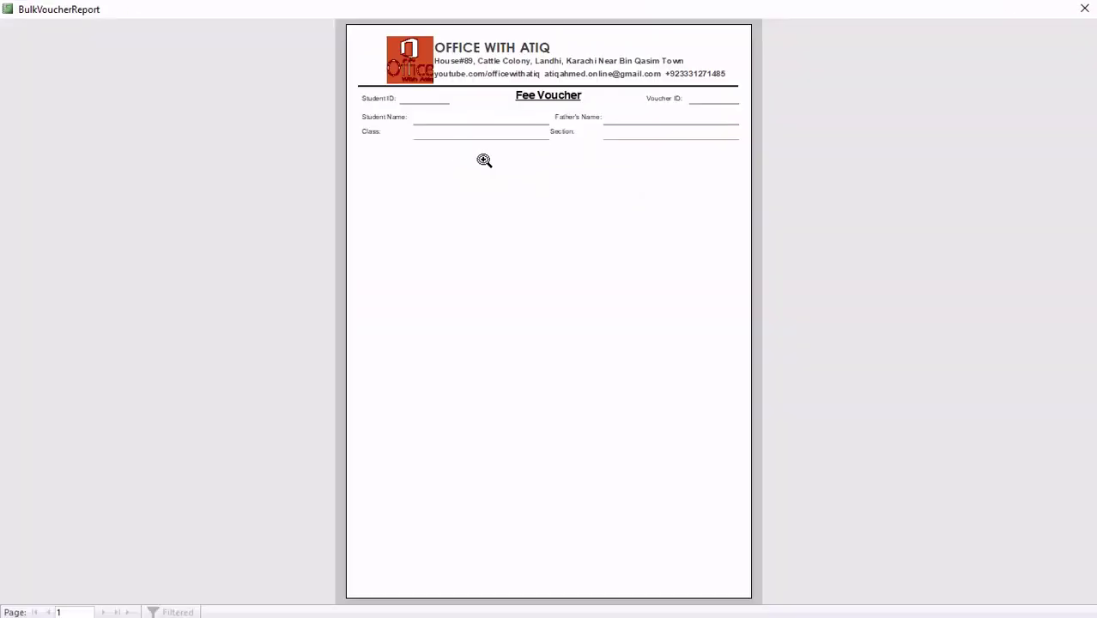
{"action": "left_click", "coordinate": [1086, 10]}
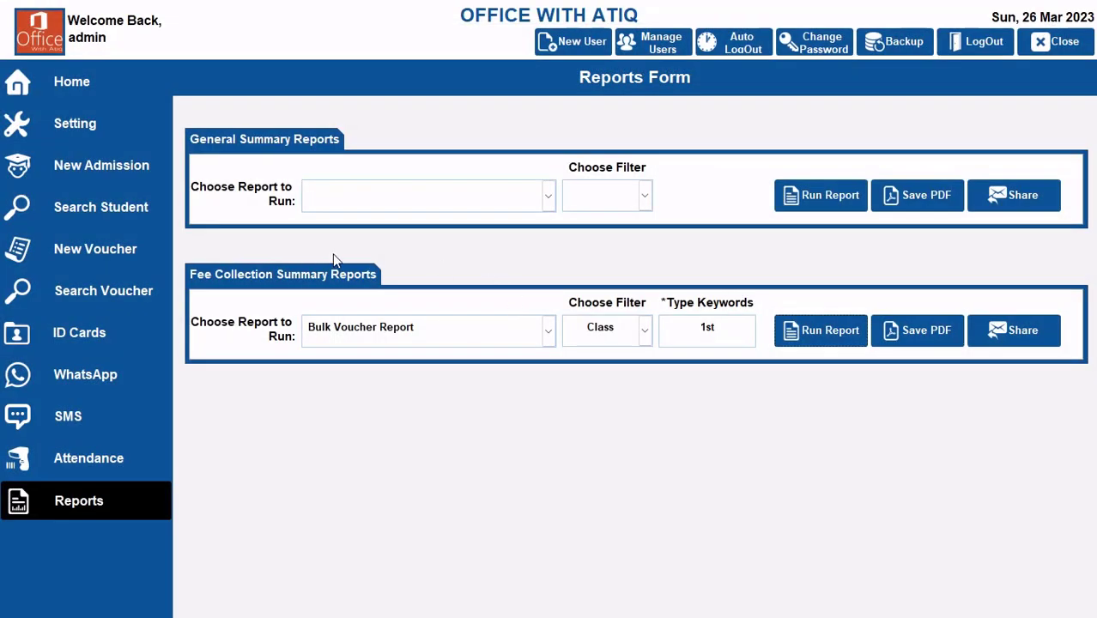
Step: Look up the list of defined classes in the settings
{"action": "left_click", "coordinate": [93, 165]}
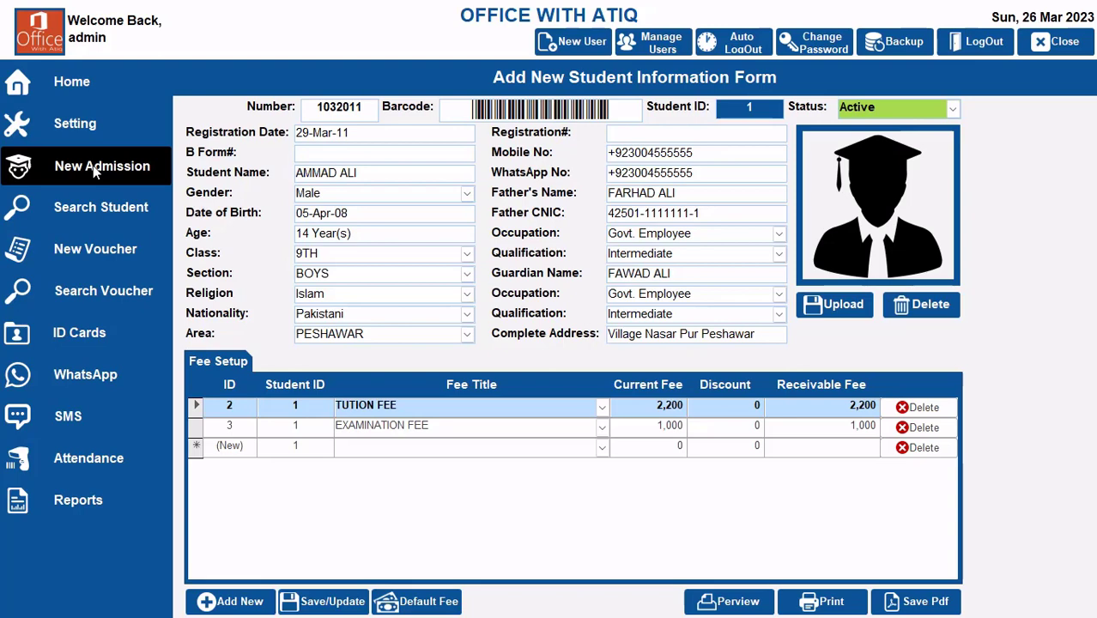
{"action": "left_click", "coordinate": [59, 125]}
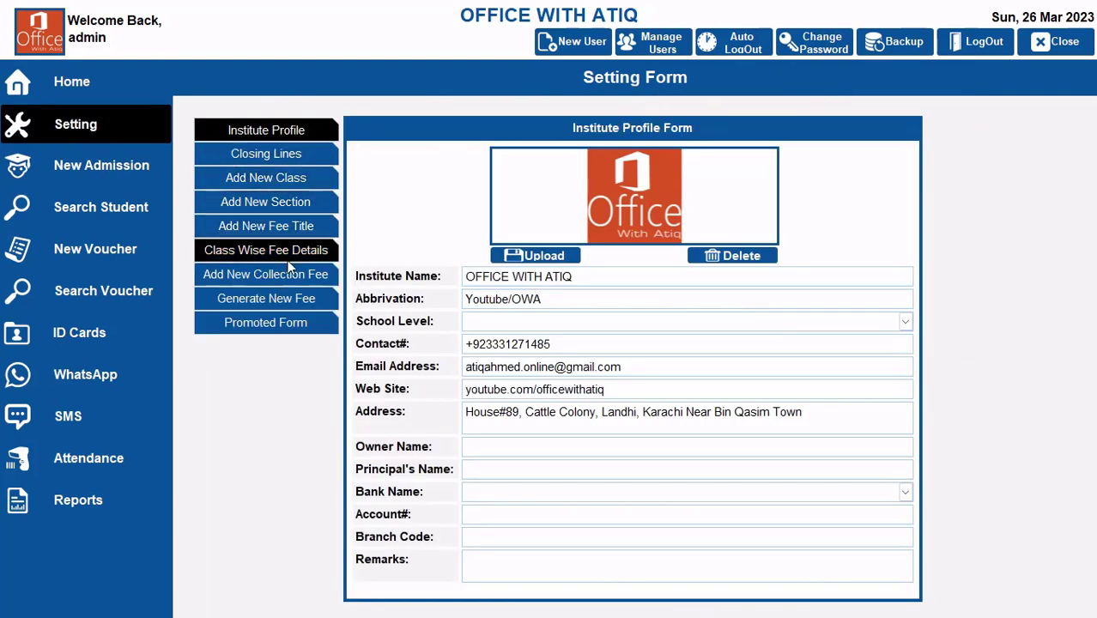
{"action": "left_click", "coordinate": [291, 182]}
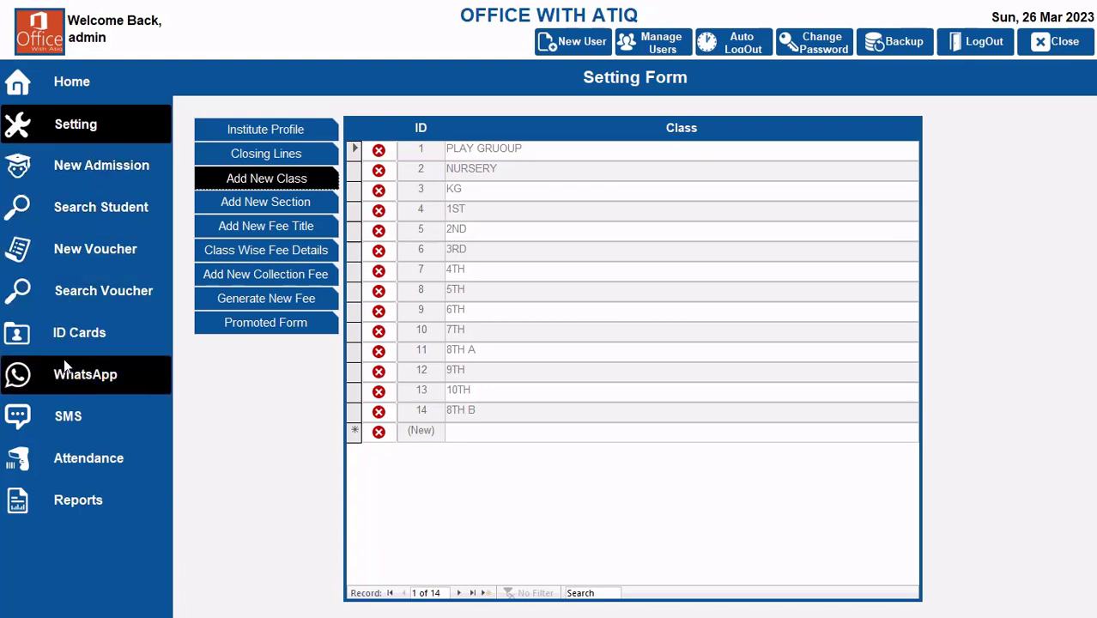
Step: Run the Bulk Voucher Report filtered by Class with the keyword 1ST, inspect the page and close it
{"action": "left_click", "coordinate": [97, 508]}
{"action": "left_click", "coordinate": [548, 331]}
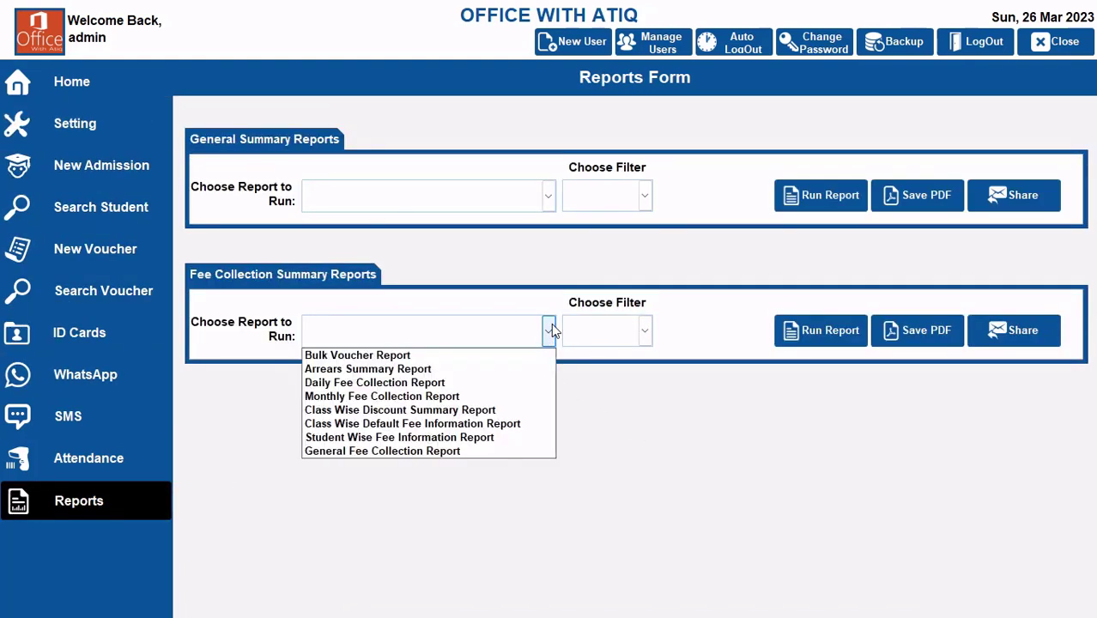
{"action": "left_click", "coordinate": [410, 358]}
{"action": "left_click", "coordinate": [645, 330]}
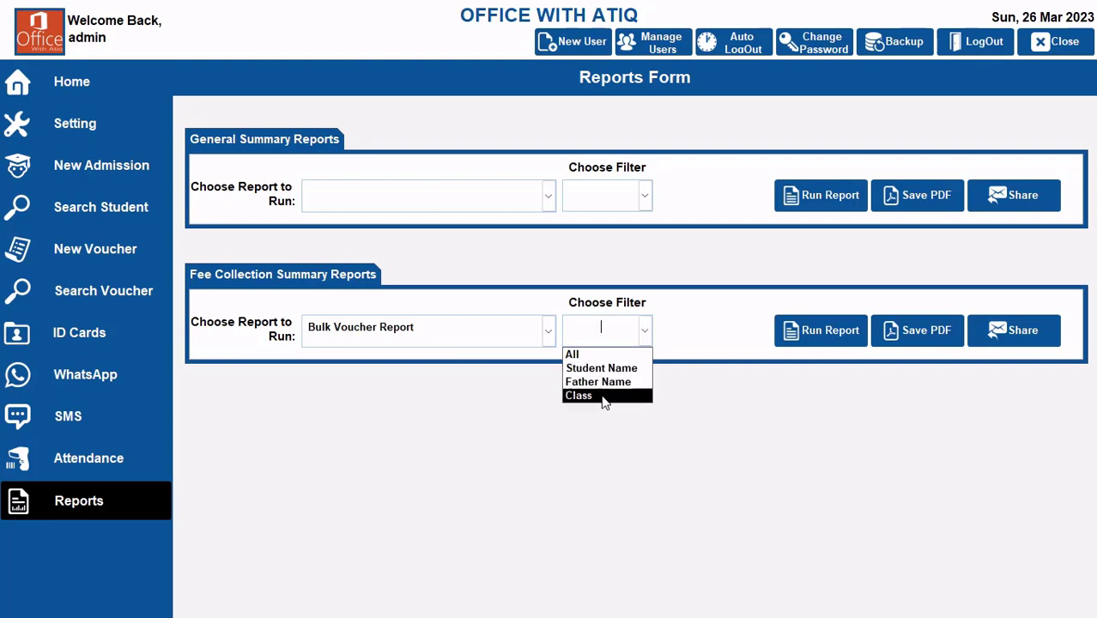
{"action": "left_click", "coordinate": [602, 394]}
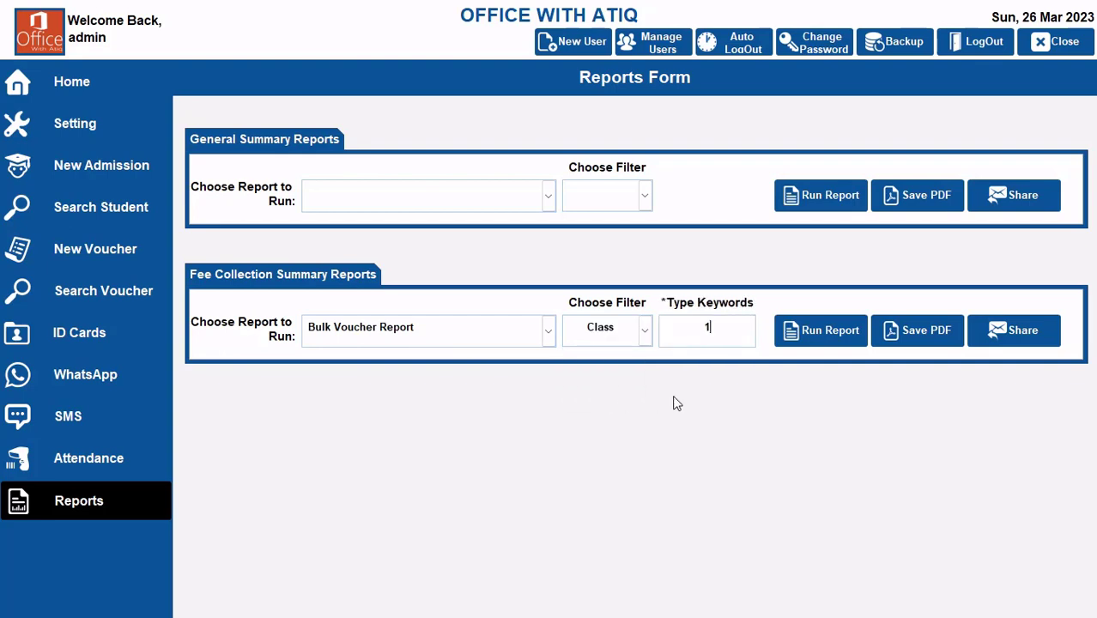
{"action": "type", "text": "1ST"}
{"action": "left_click", "coordinate": [821, 340]}
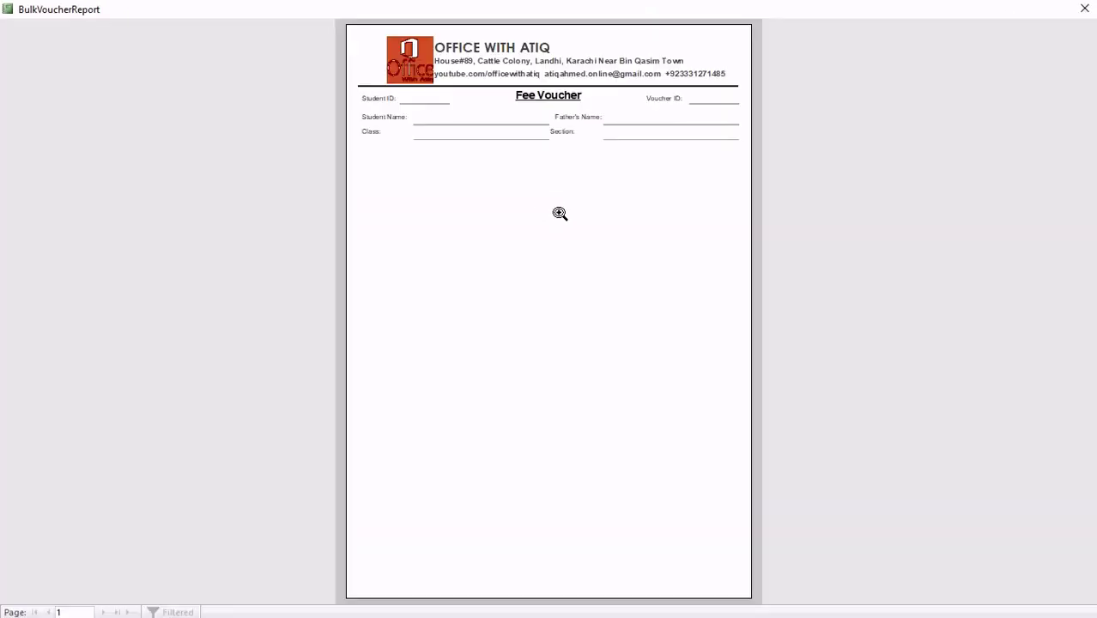
{"action": "left_click", "coordinate": [544, 182]}
{"action": "left_click", "coordinate": [544, 182]}
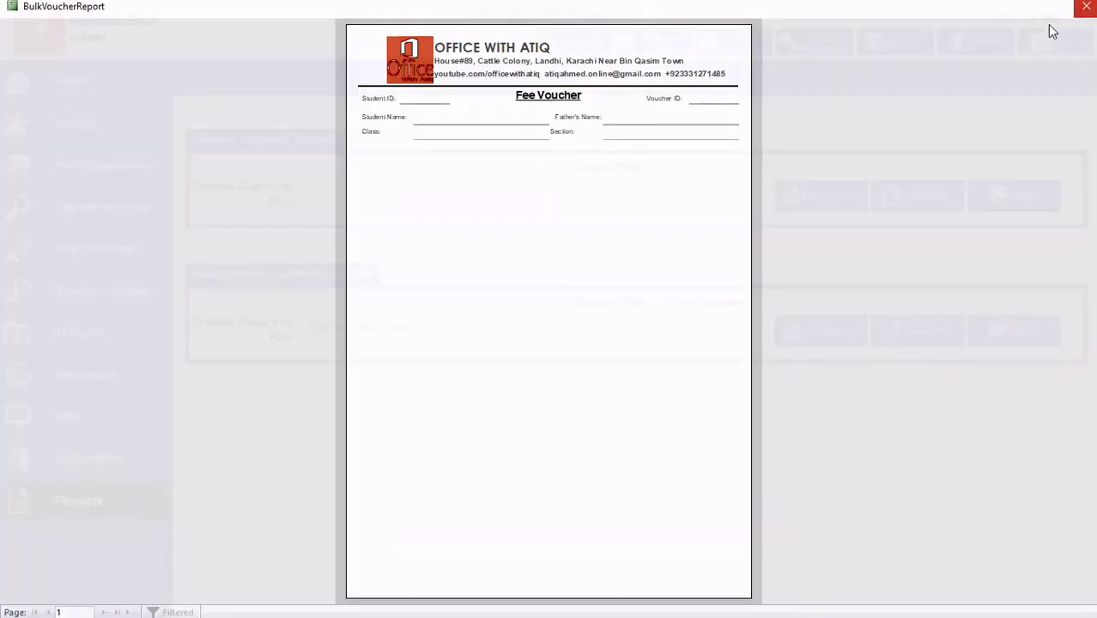
{"action": "left_click", "coordinate": [1084, 7]}
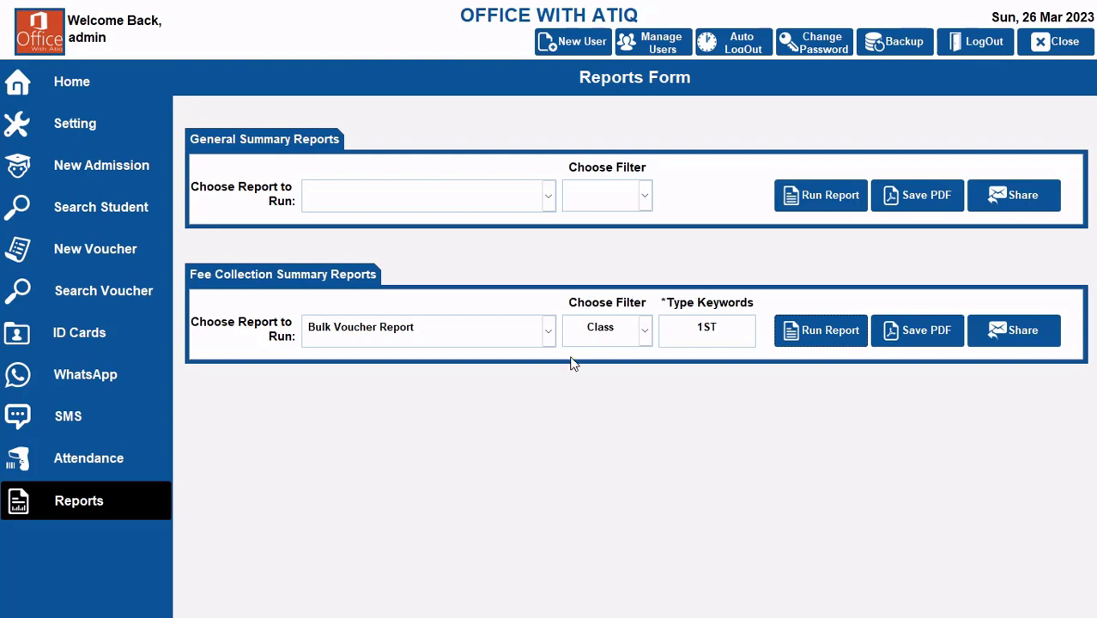
Step: Rerun the Bulk Voucher Report with the class keyword 2ND and close it
{"action": "left_click_drag", "start_coordinate": [720, 329], "coordinate": [663, 329]}
{"action": "type", "text": "2ND"}
{"action": "left_click", "coordinate": [794, 333]}
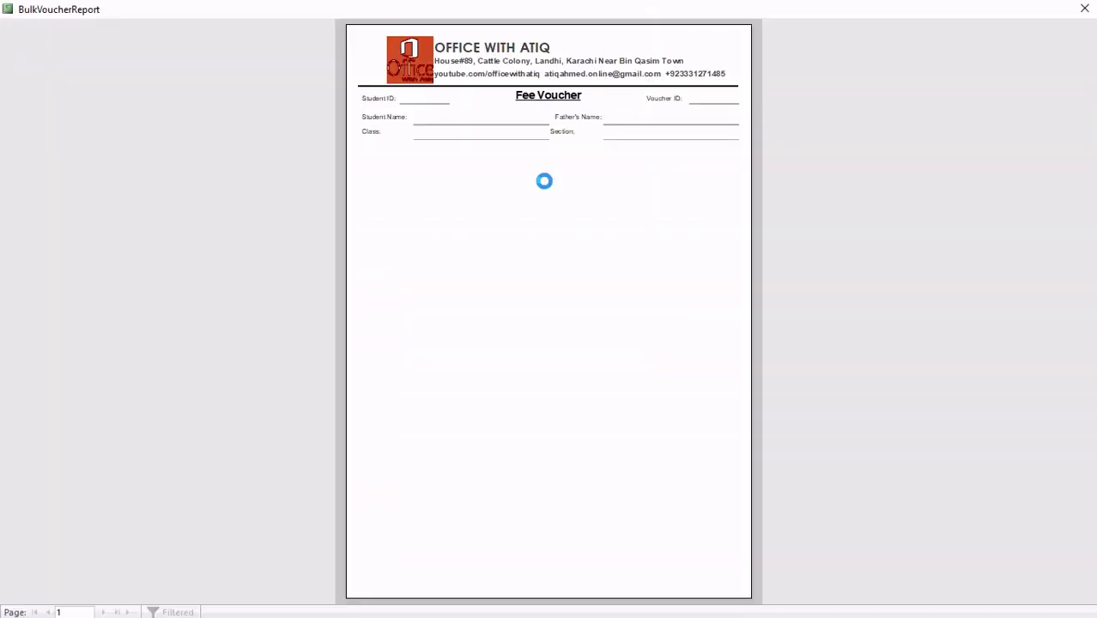
{"action": "left_click", "coordinate": [1084, 9]}
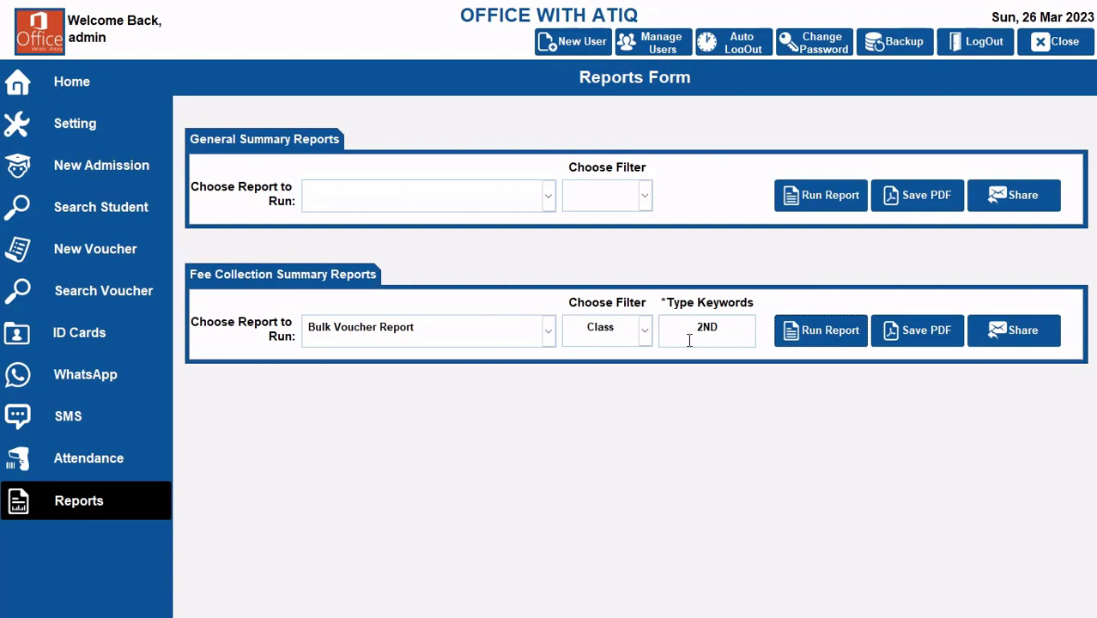
Step: Run the Bulk Voucher Report with the All filter, examine the students' fee vouchers and close the report
{"action": "left_click", "coordinate": [645, 329]}
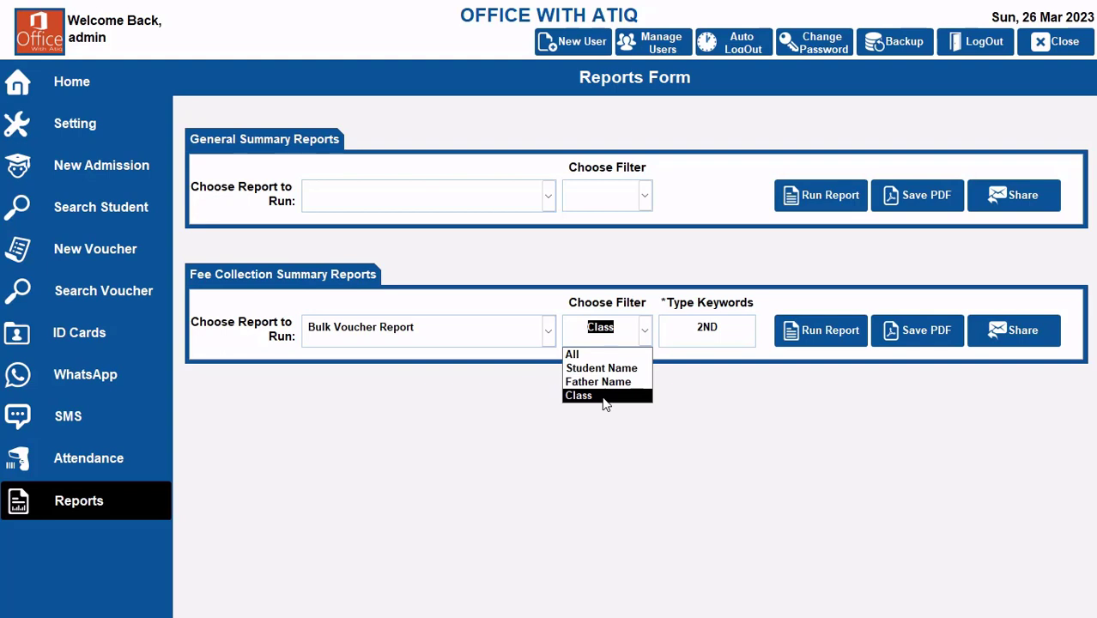
{"action": "left_click", "coordinate": [598, 355]}
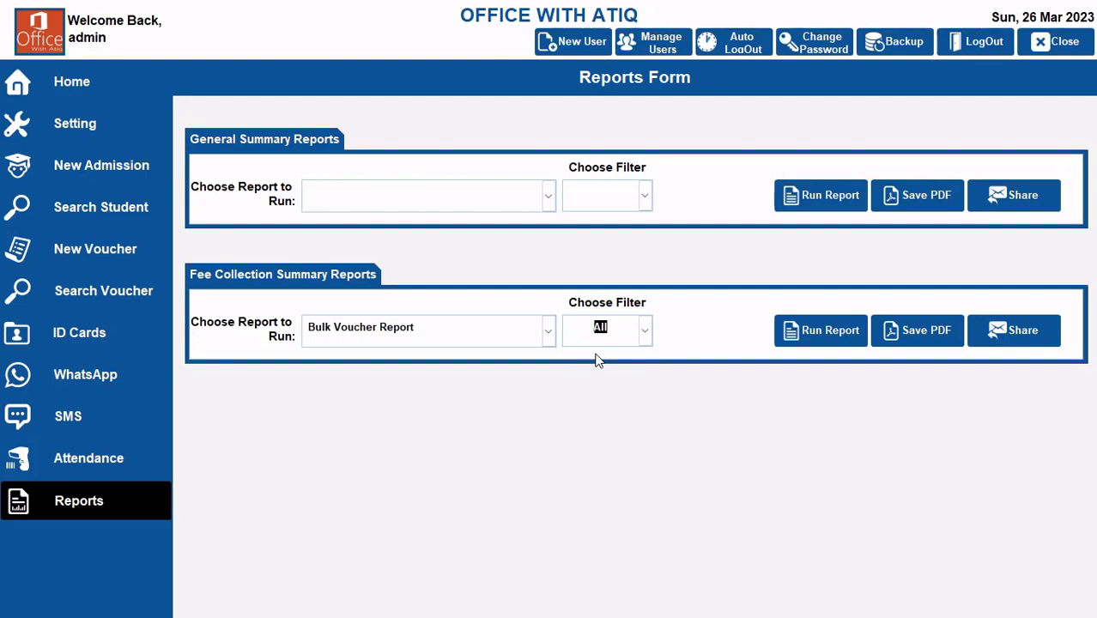
{"action": "left_click", "coordinate": [816, 330]}
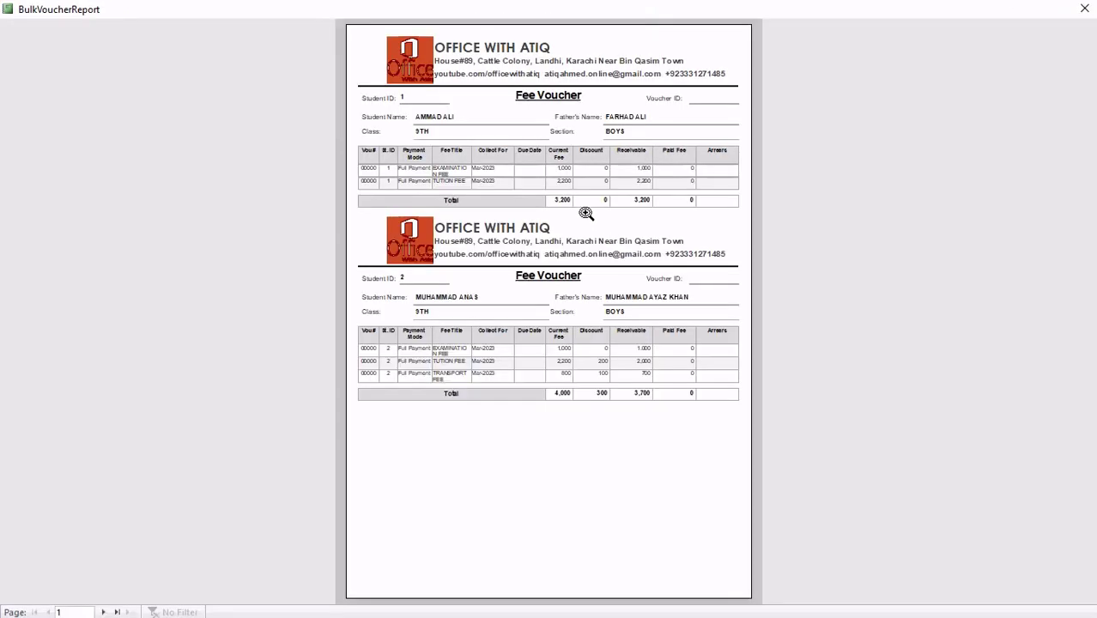
{"action": "left_click", "coordinate": [589, 215]}
{"action": "scroll", "coordinate": [512, 273], "scroll_direction": "up", "scroll_amount": 3}
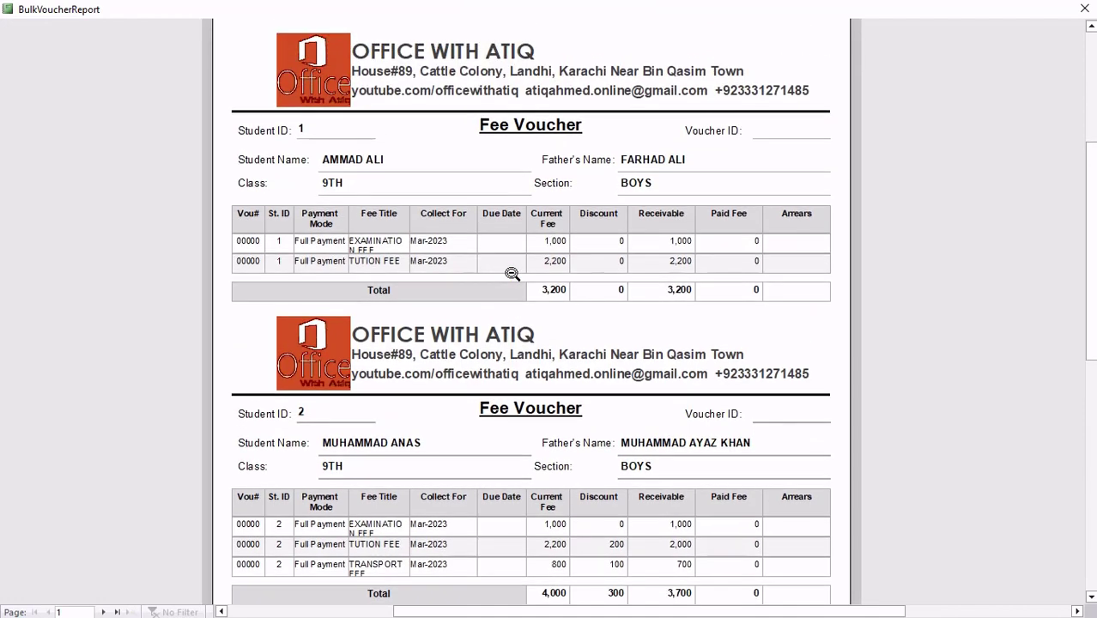
{"action": "scroll", "coordinate": [511, 274], "scroll_direction": "down", "scroll_amount": 3}
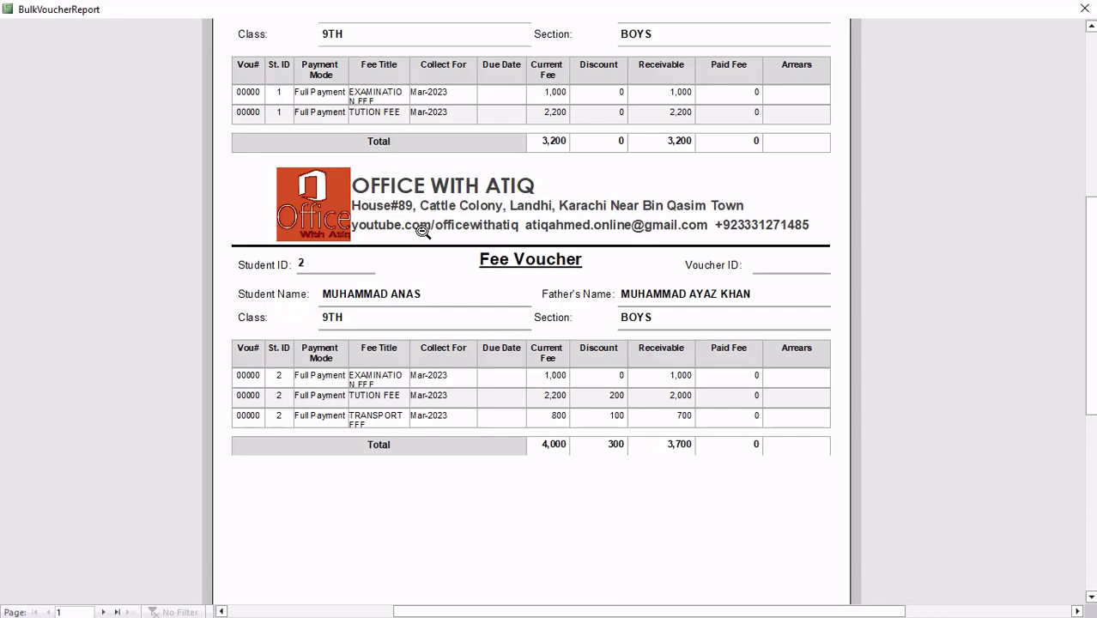
{"action": "scroll", "coordinate": [494, 275], "scroll_direction": "up", "scroll_amount": 5}
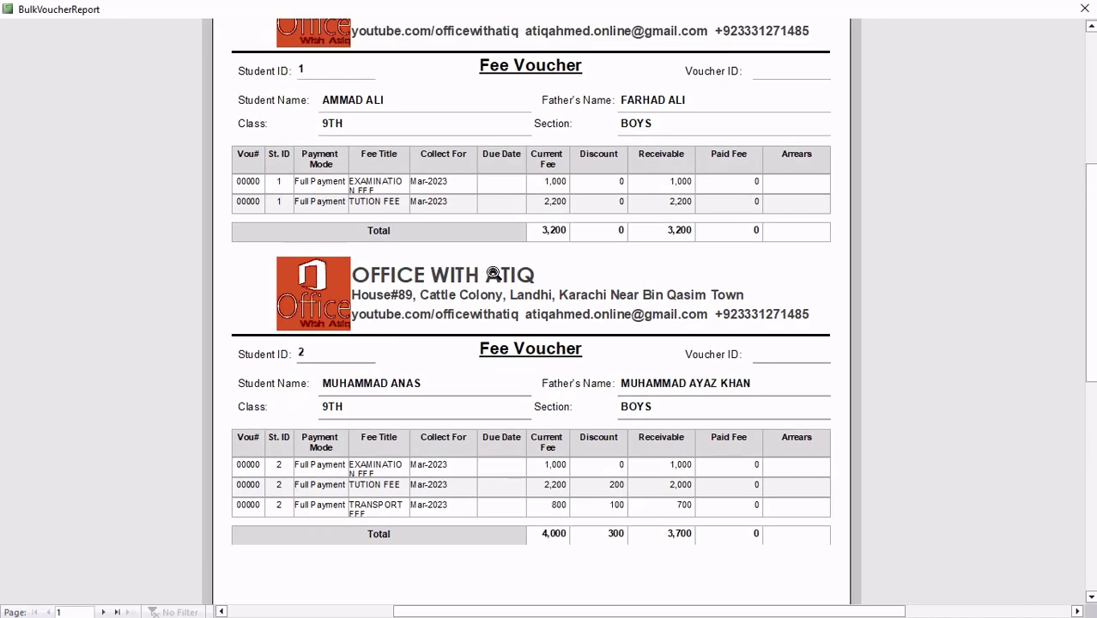
{"action": "scroll", "coordinate": [493, 273], "scroll_direction": "down", "scroll_amount": 4}
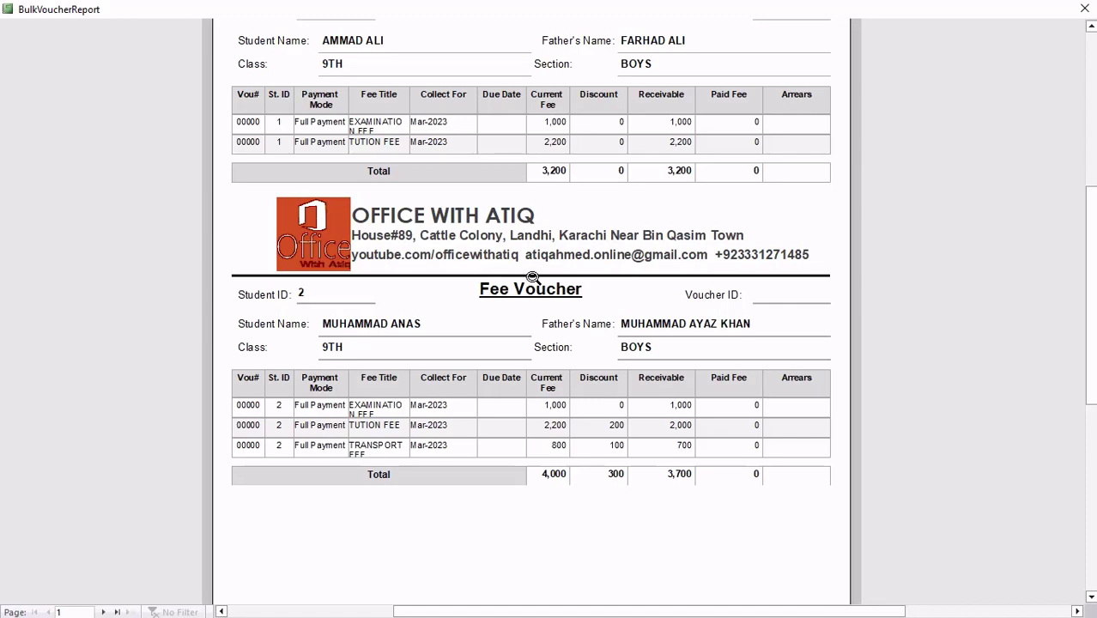
{"action": "left_click", "coordinate": [1084, 9]}
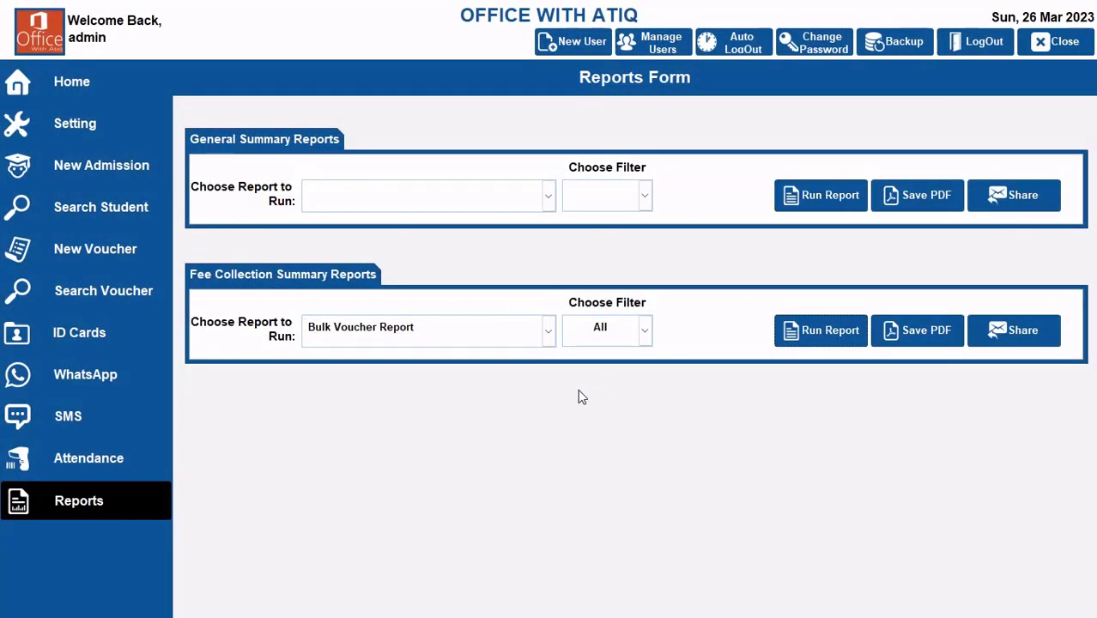
Step: Start a new fee voucher and load the class 9TH student by searching for the student's name
{"action": "left_click", "coordinate": [71, 251]}
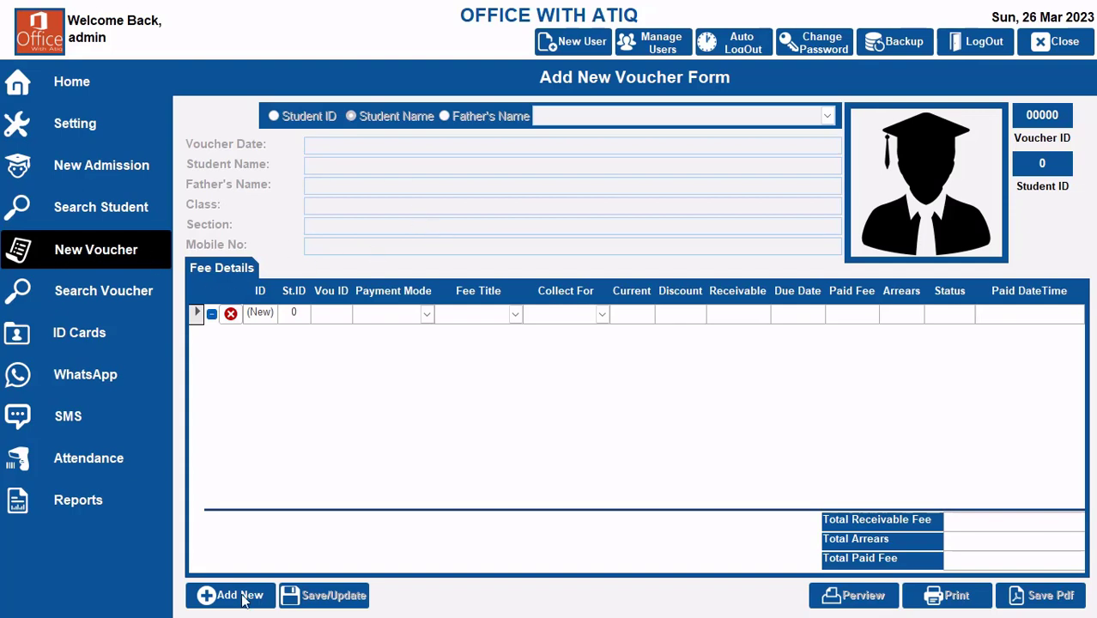
{"action": "left_click", "coordinate": [217, 600]}
{"action": "left_click", "coordinate": [827, 116]}
{"action": "left_click", "coordinate": [664, 112]}
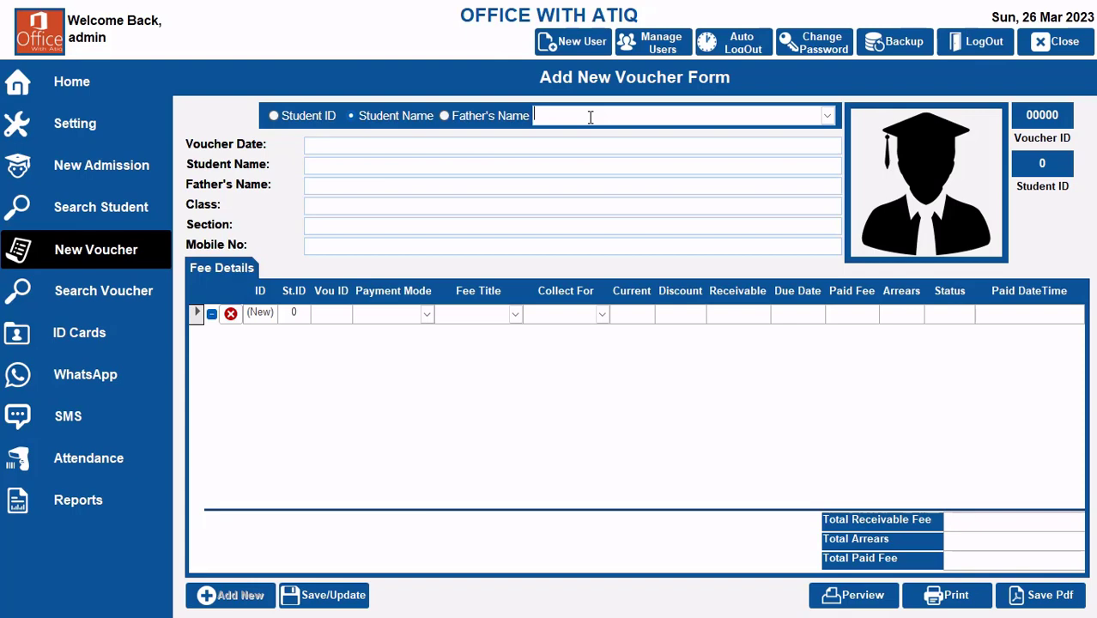
{"action": "type", "text": "ammad"}
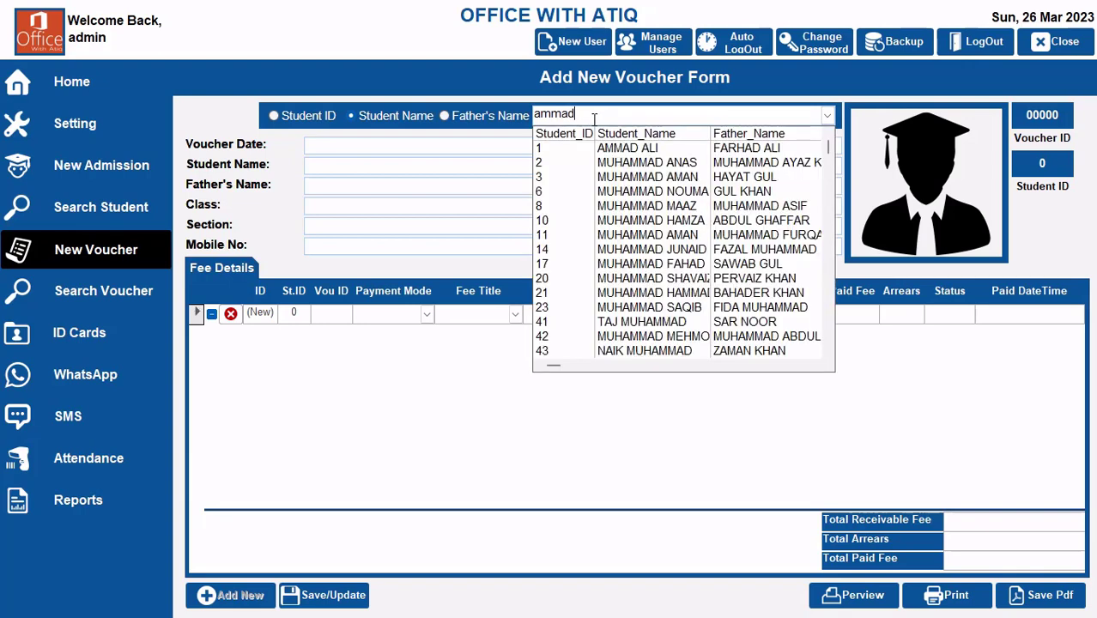
{"action": "left_click", "coordinate": [679, 147]}
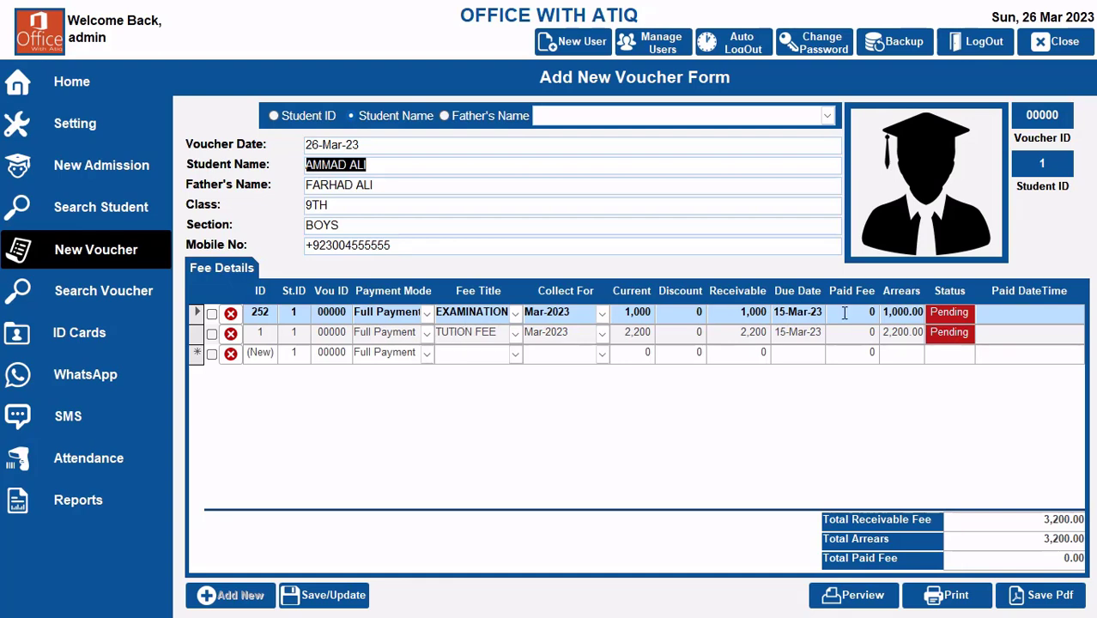
Step: Add a second TUTION FEE line collected for Mar-2023 to the student's fee details
{"action": "left_click", "coordinate": [518, 357]}
{"action": "left_click", "coordinate": [495, 388]}
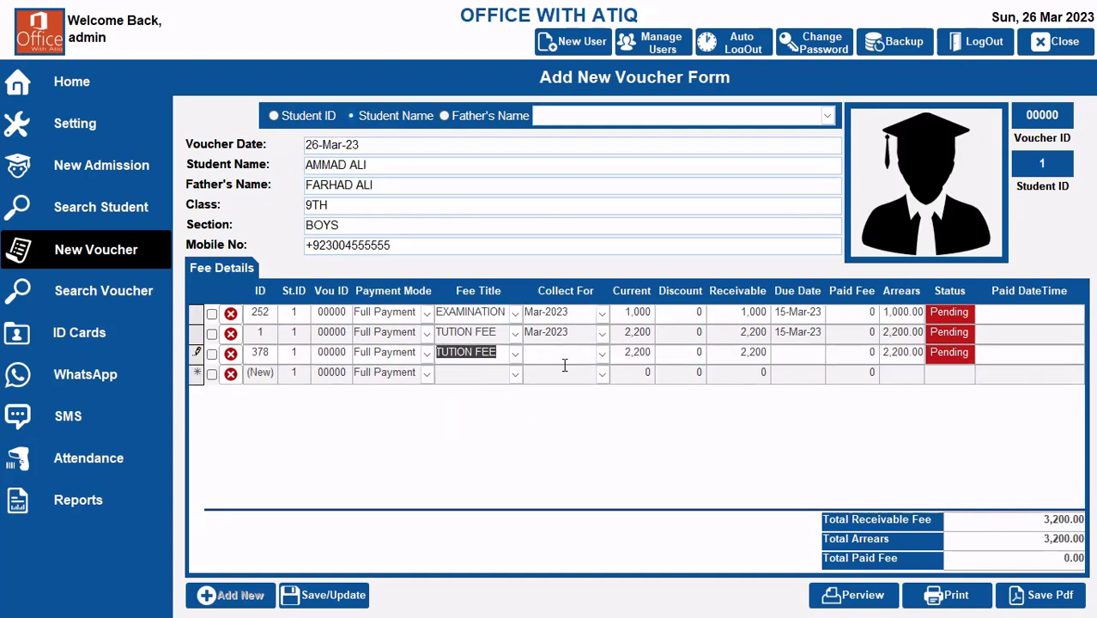
{"action": "left_click", "coordinate": [560, 355]}
{"action": "left_click", "coordinate": [571, 426]}
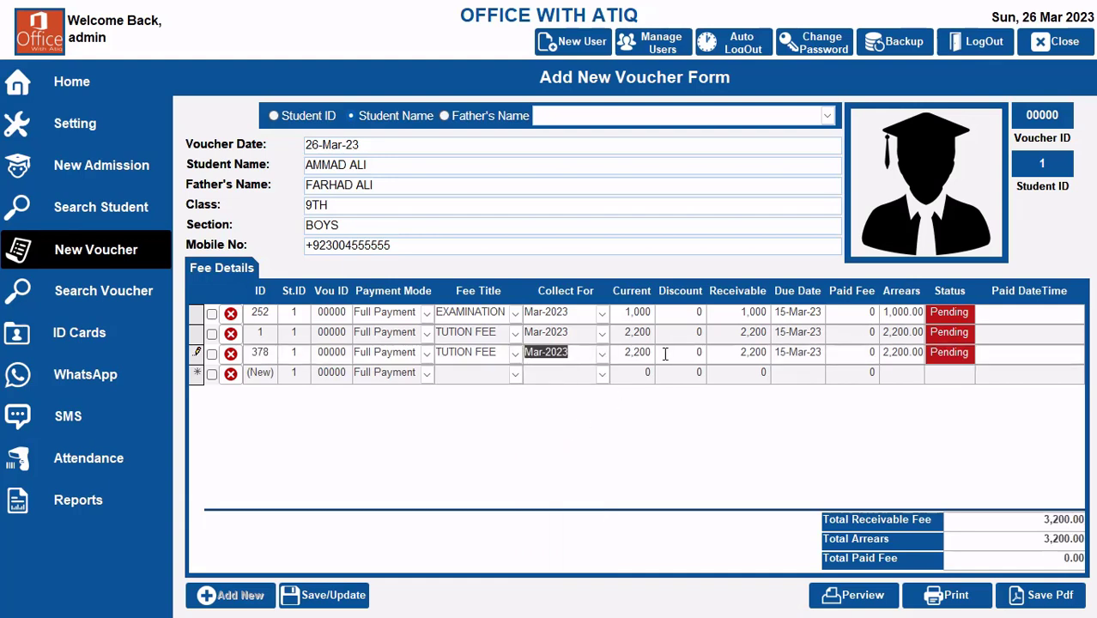
Step: Set the original tuition fee line's current and receivable amounts to 1100
{"action": "left_click", "coordinate": [622, 331]}
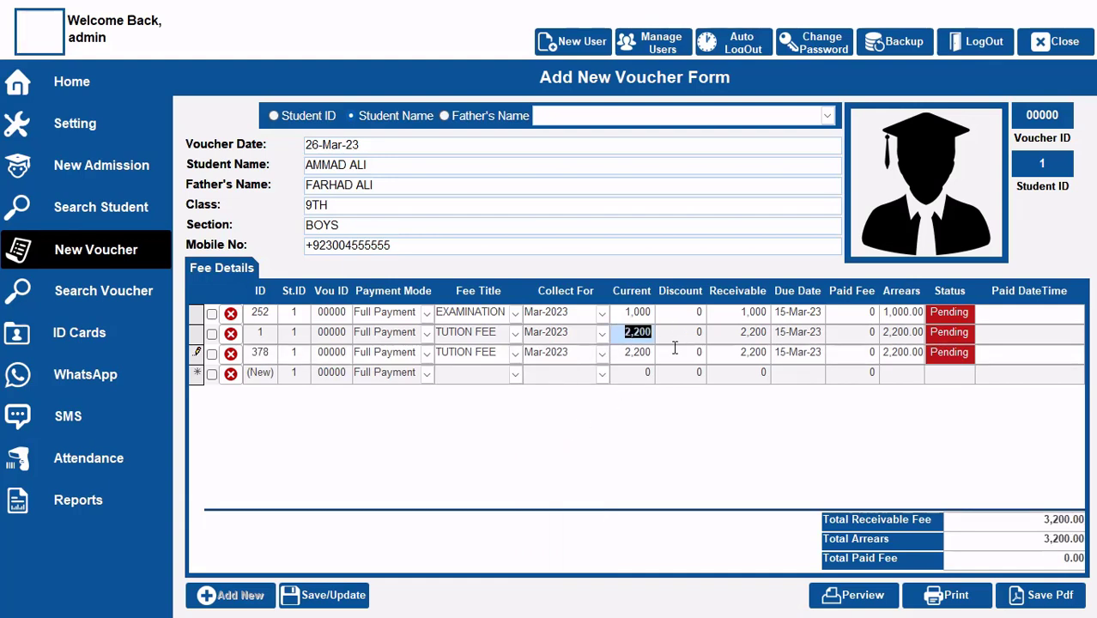
{"action": "type", "text": "1100"}
{"action": "key", "text": "Tab"}
{"action": "key", "text": "Tab"}
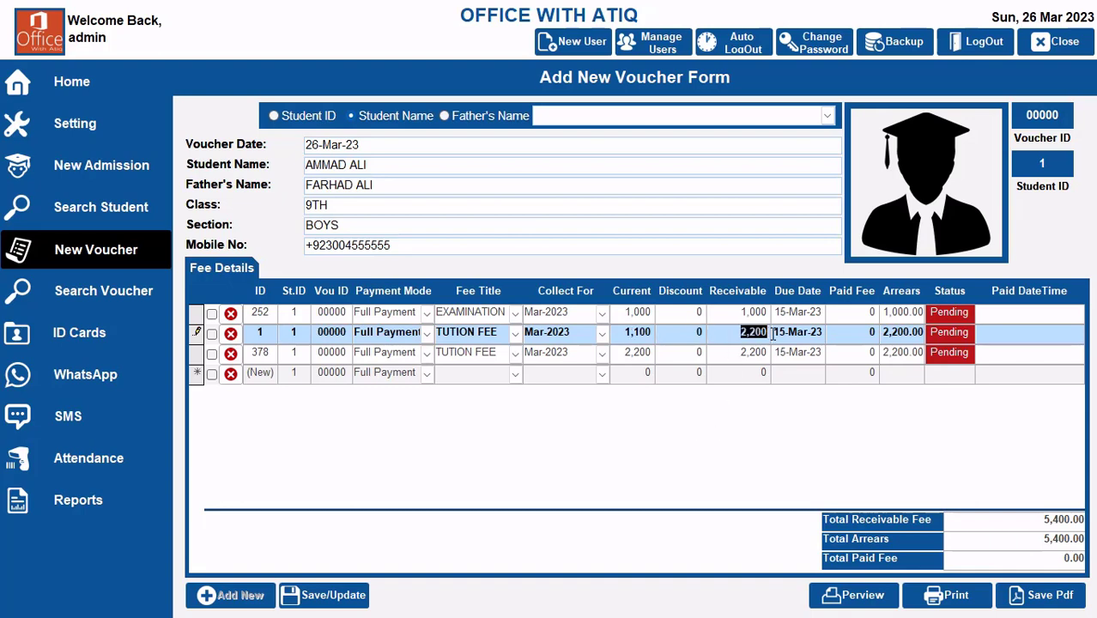
{"action": "type", "text": "1100"}
Step: Set the added tuition fee line's current and receivable amounts to 1100
{"action": "key", "text": "Tab"}
{"action": "left_click", "coordinate": [642, 353]}
{"action": "type", "text": "1100"}
{"action": "key", "text": "Tab"}
{"action": "key", "text": "Tab"}
{"action": "type", "text": "1100"}
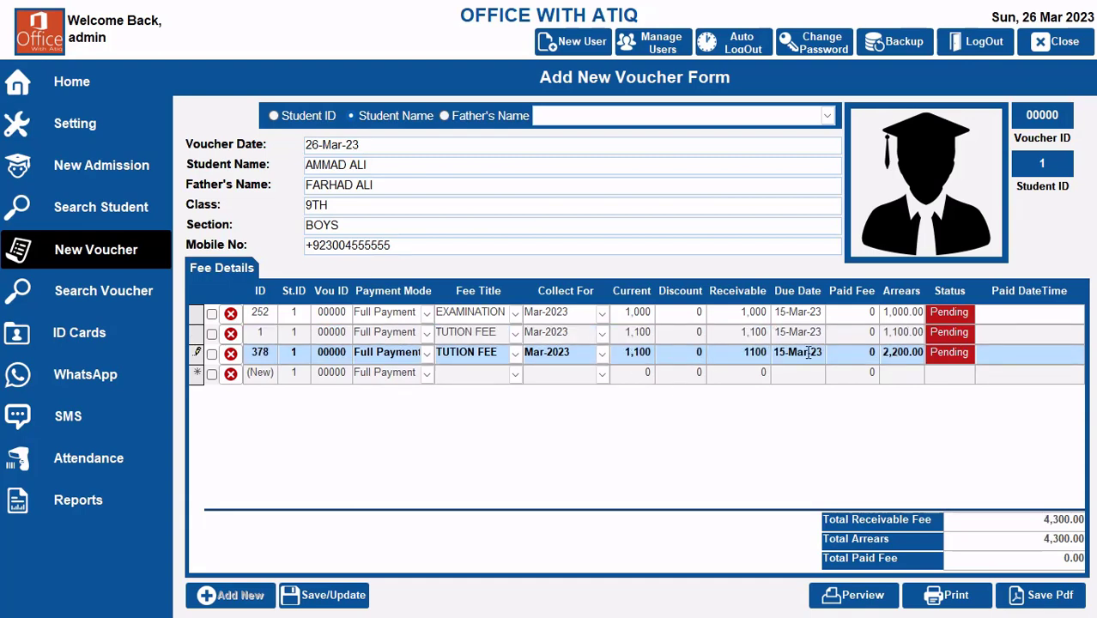
{"action": "key", "text": "Tab"}
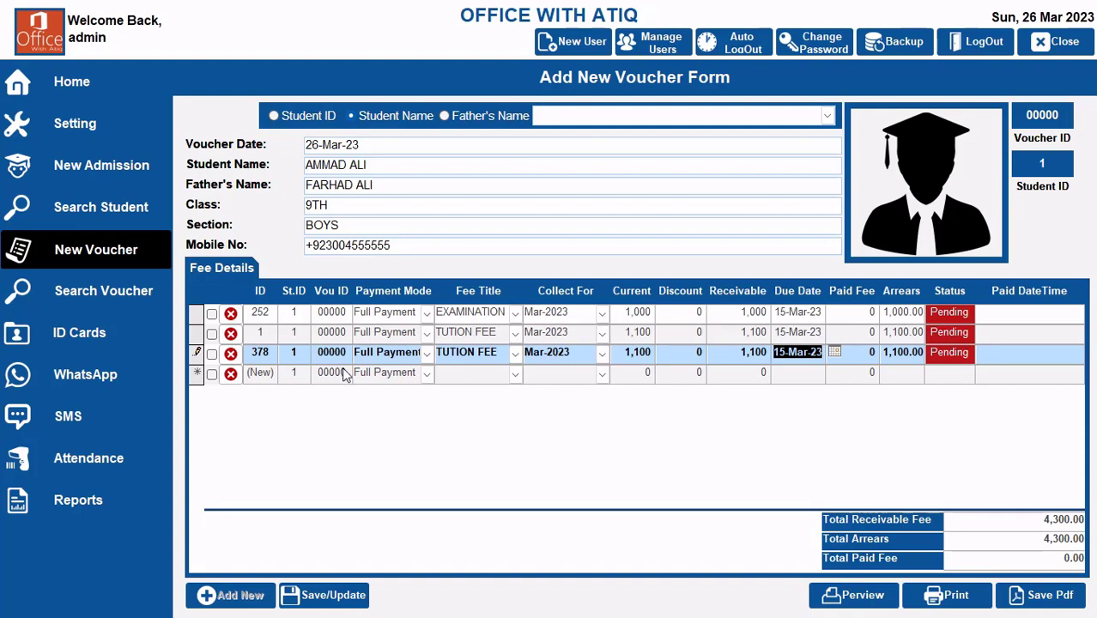
Step: Change the payment mode of both tuition fee lines to Installment
{"action": "left_click", "coordinate": [429, 338]}
{"action": "left_click", "coordinate": [428, 337]}
{"action": "left_click", "coordinate": [391, 366]}
{"action": "left_click", "coordinate": [426, 353]}
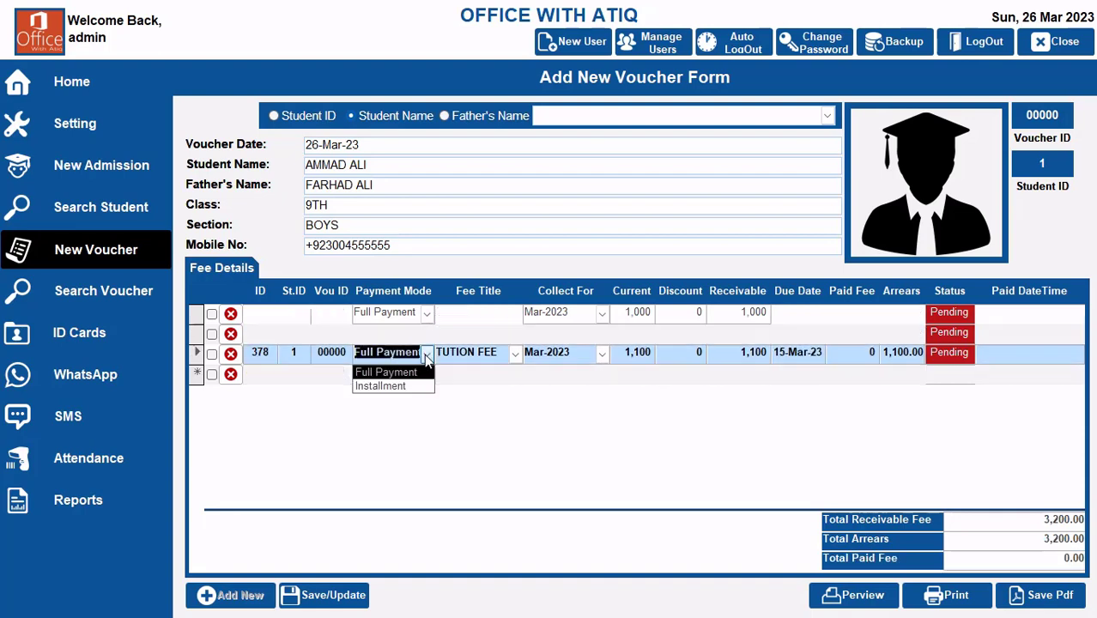
{"action": "left_click", "coordinate": [397, 386]}
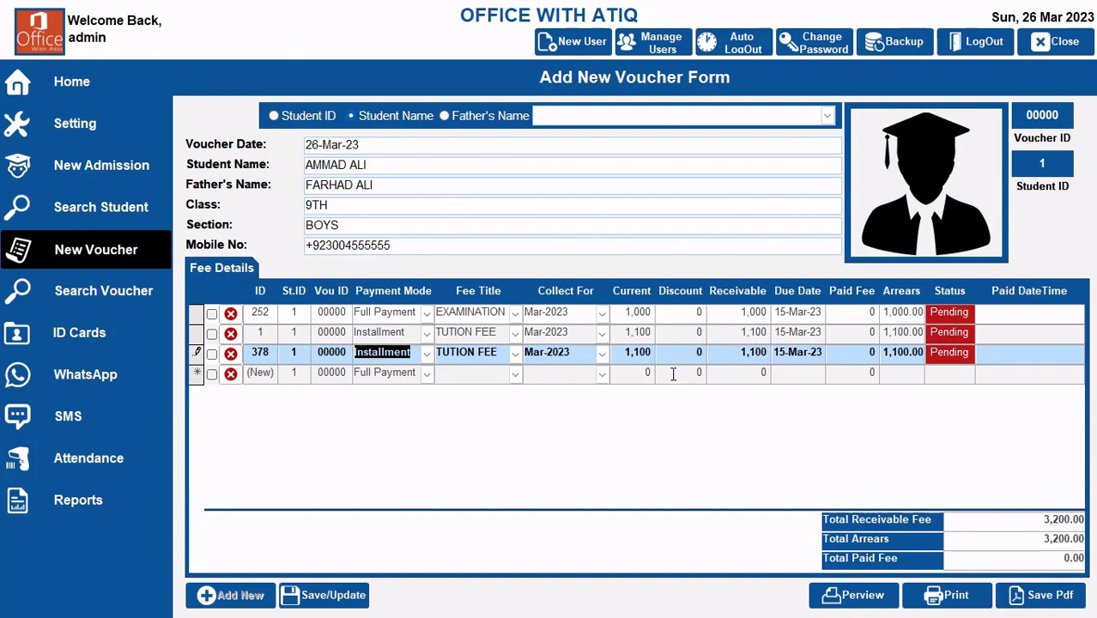
Step: Mark the examination fee and the first tuition installment as paid and save the voucher
{"action": "left_click", "coordinate": [211, 313]}
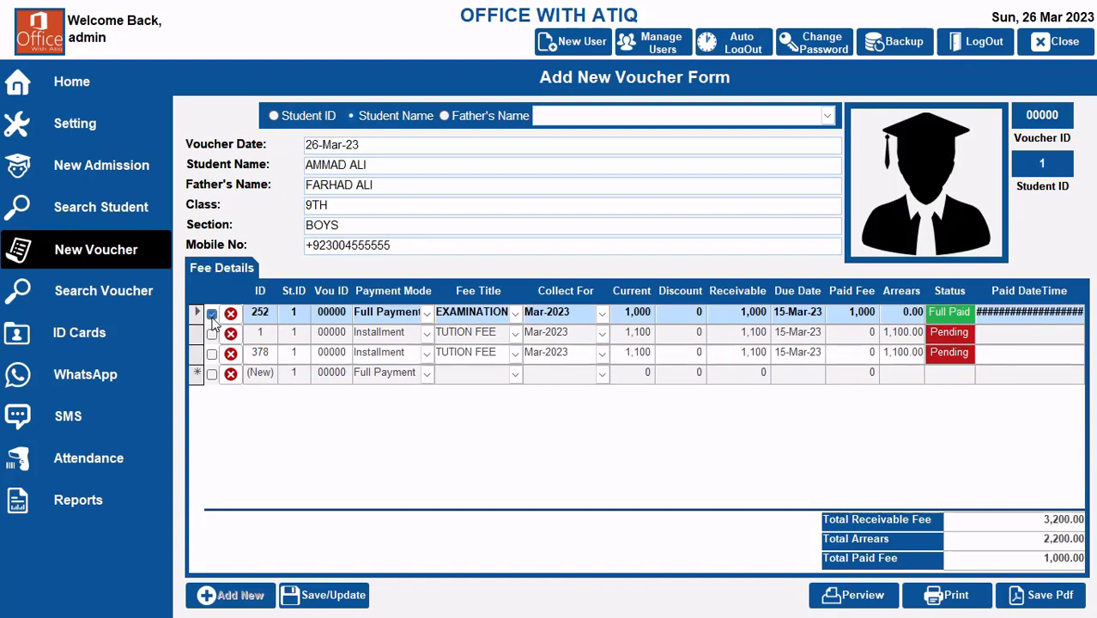
{"action": "left_click", "coordinate": [211, 334]}
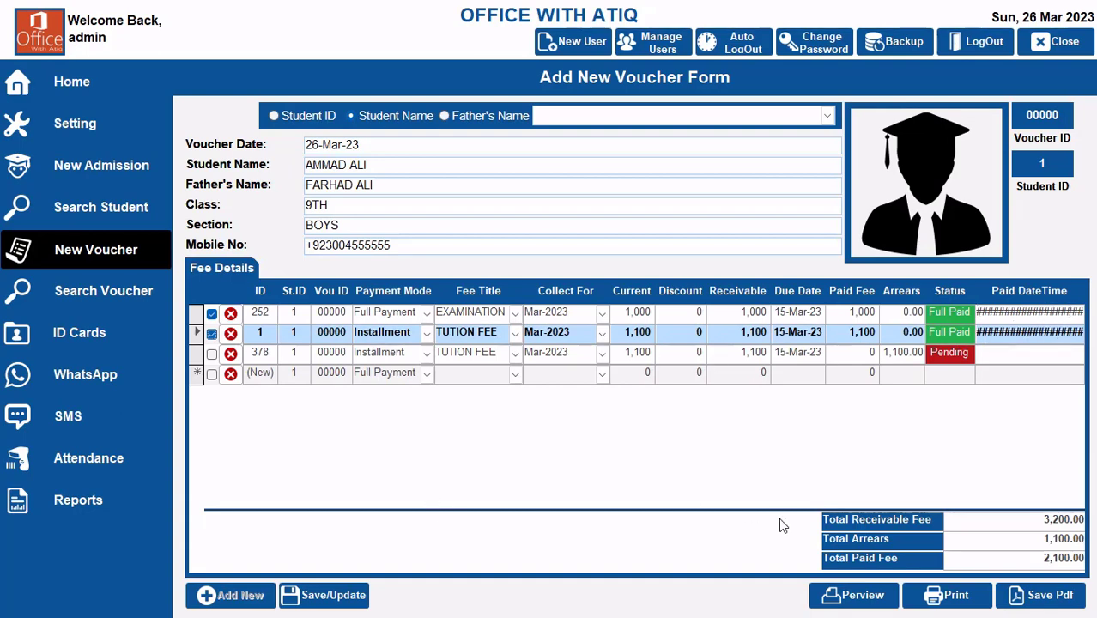
{"action": "left_click", "coordinate": [329, 595]}
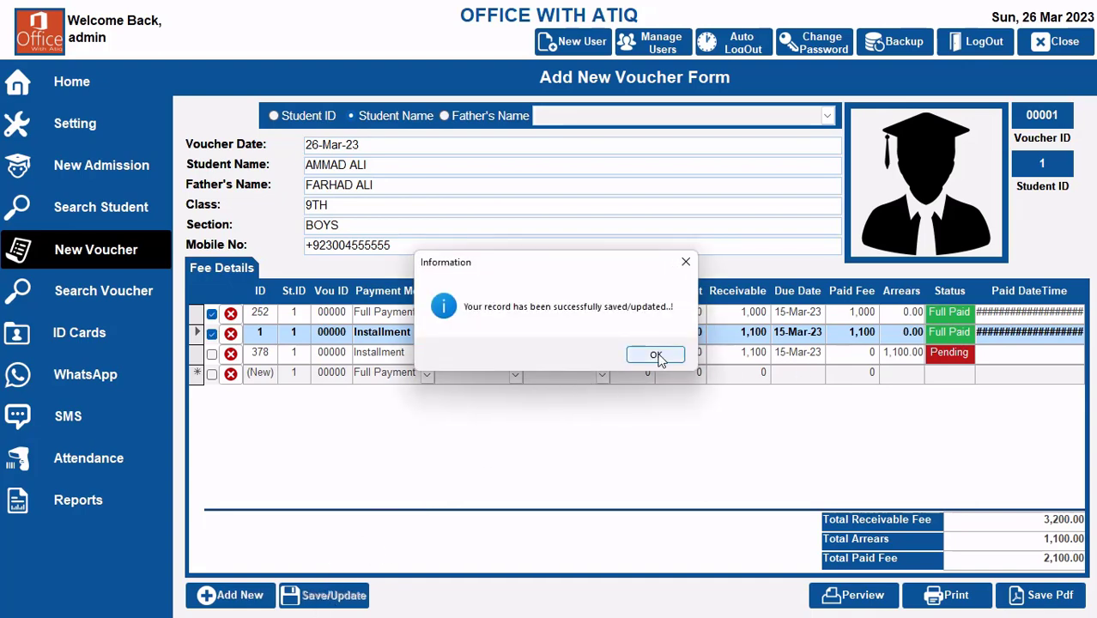
{"action": "left_click", "coordinate": [656, 355]}
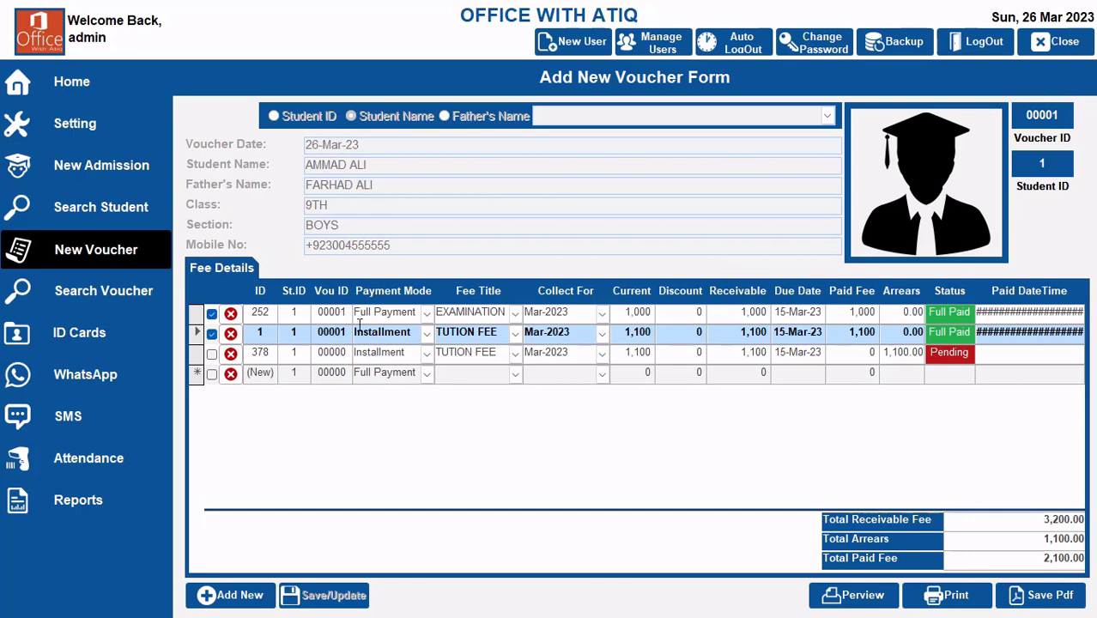
Step: Preview the saved paid fee voucher, check its fee lines and payment times, and close it
{"action": "left_click", "coordinate": [849, 595]}
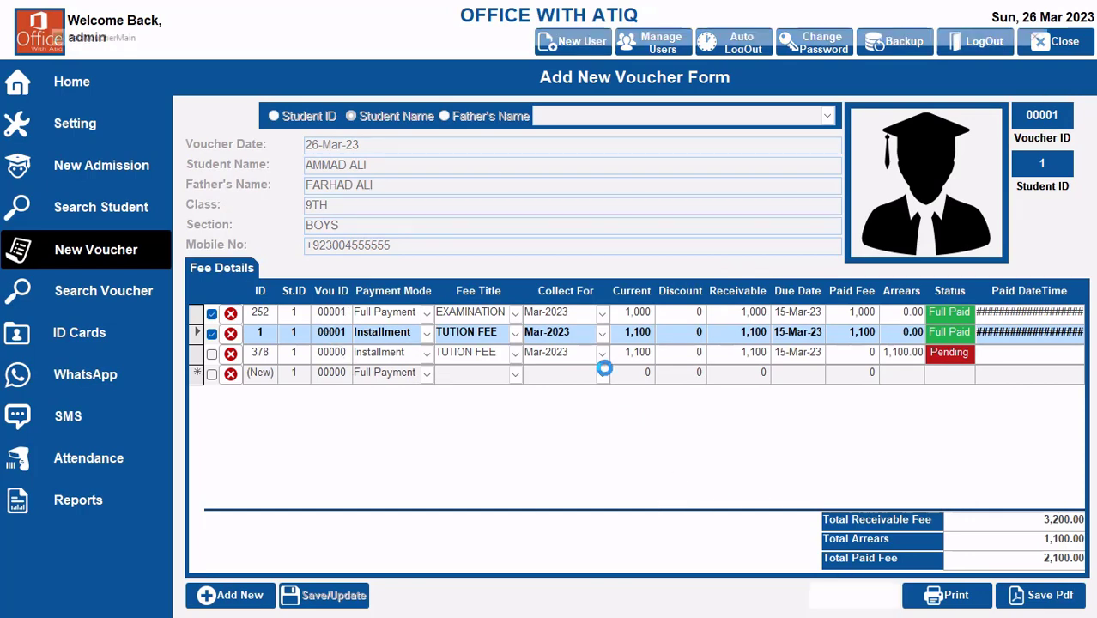
{"action": "left_click", "coordinate": [605, 169]}
{"action": "scroll", "coordinate": [604, 169], "scroll_direction": "up", "scroll_amount": 3}
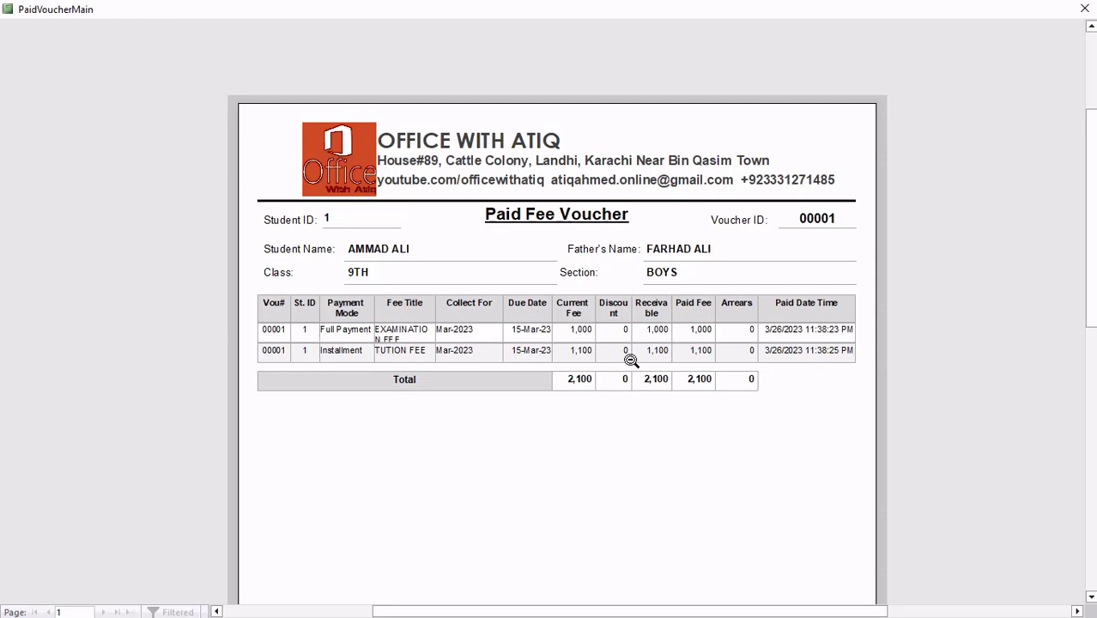
{"action": "left_click", "coordinate": [1085, 7]}
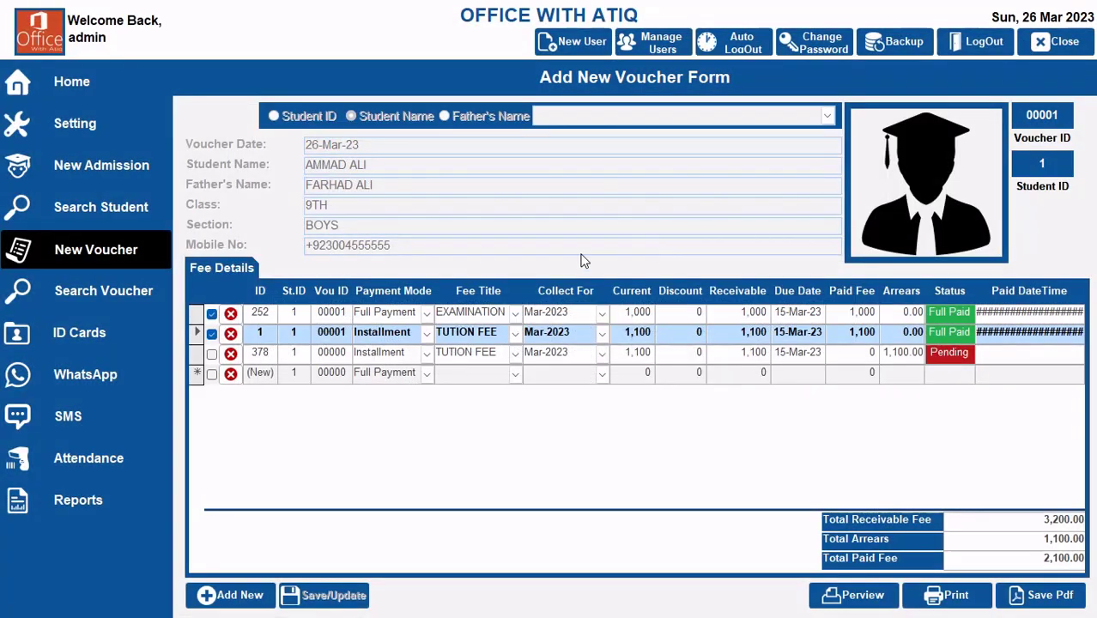
Step: Load the same student in another new voucher to check the outstanding fees, and return to the home dashboard
{"action": "left_click", "coordinate": [241, 601]}
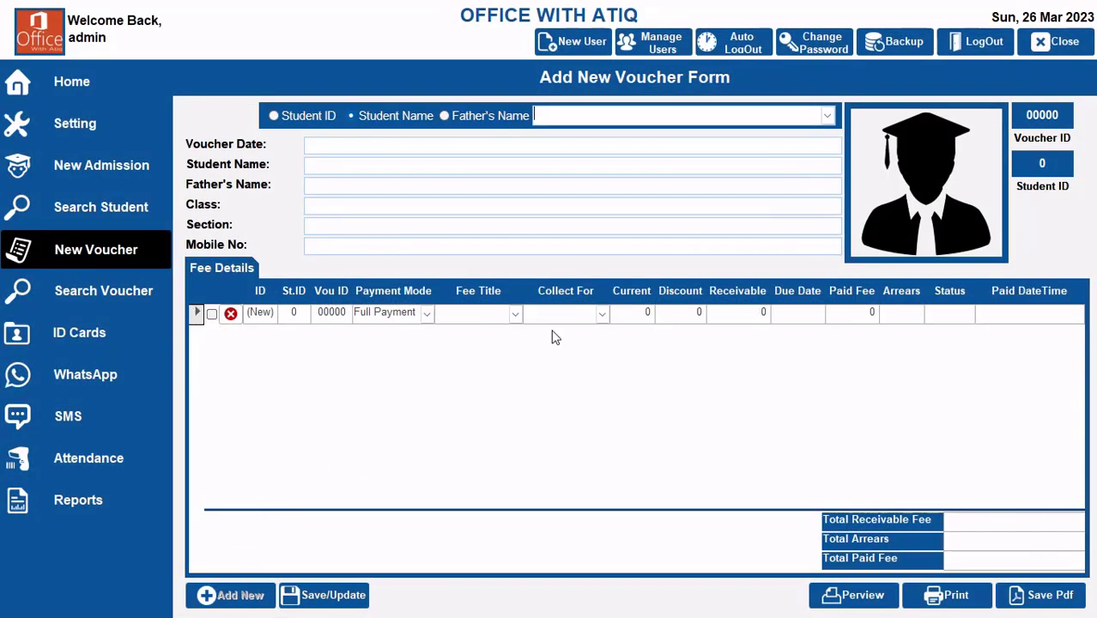
{"action": "type", "text": "amm"}
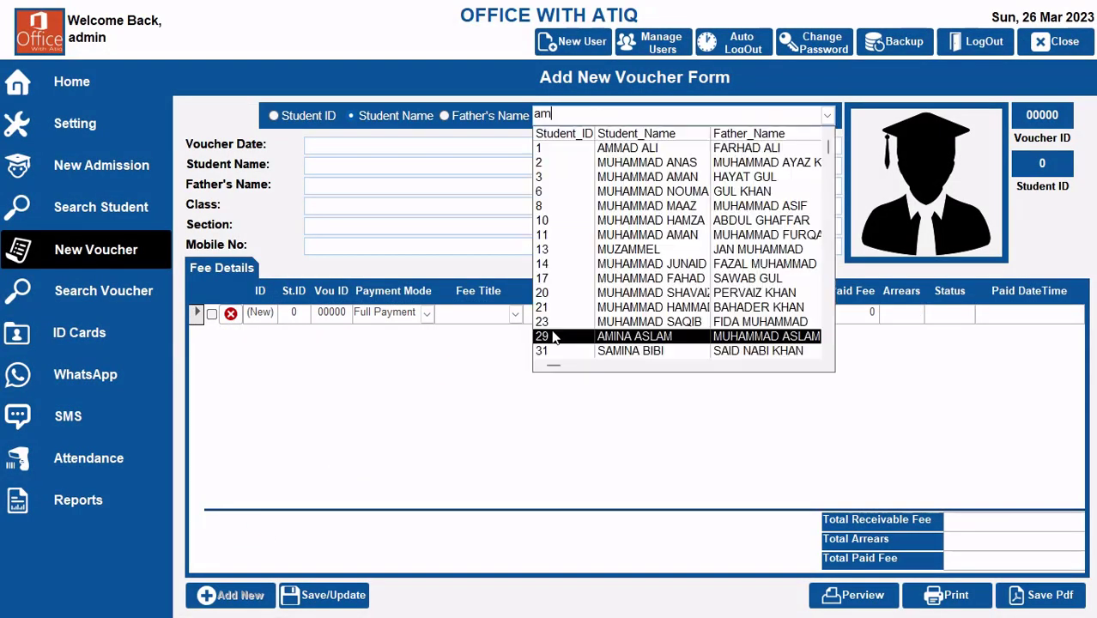
{"action": "left_click", "coordinate": [551, 149]}
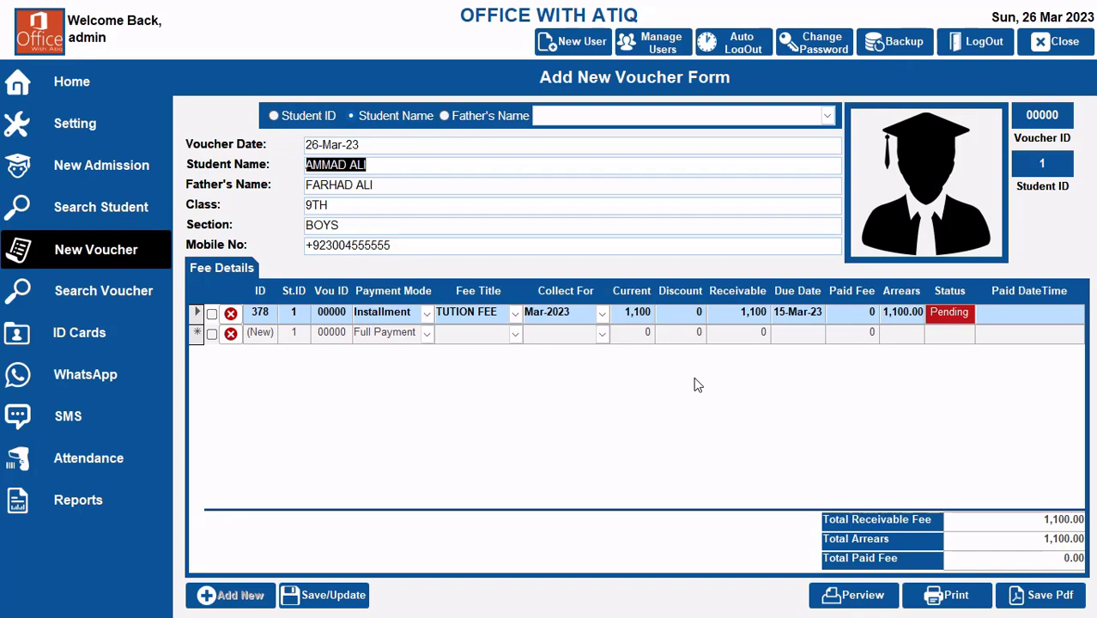
{"action": "left_click", "coordinate": [86, 89]}
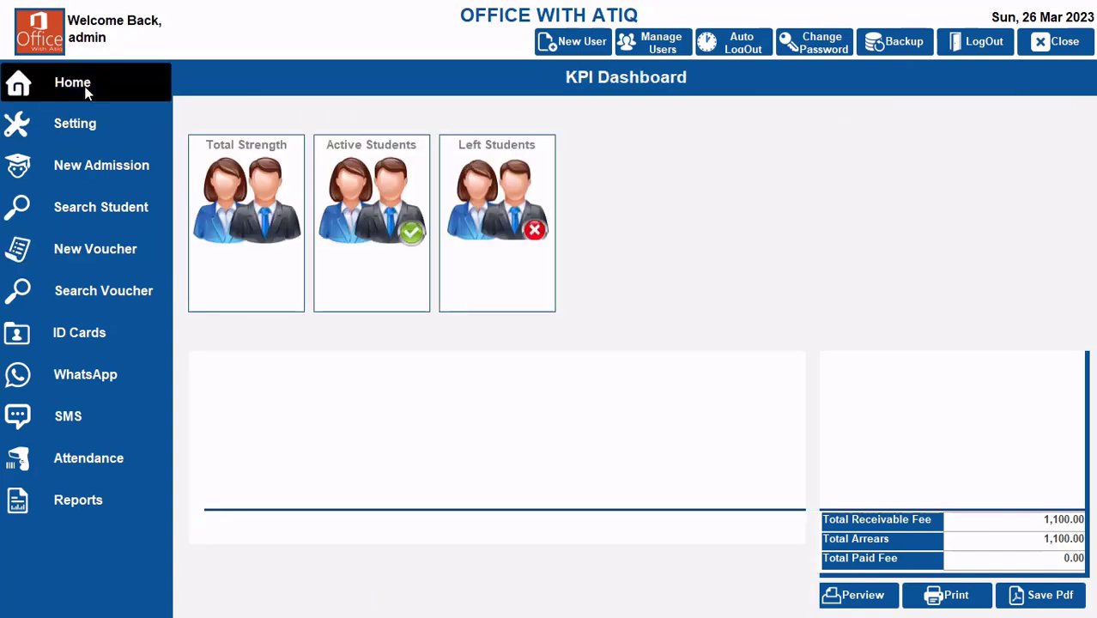
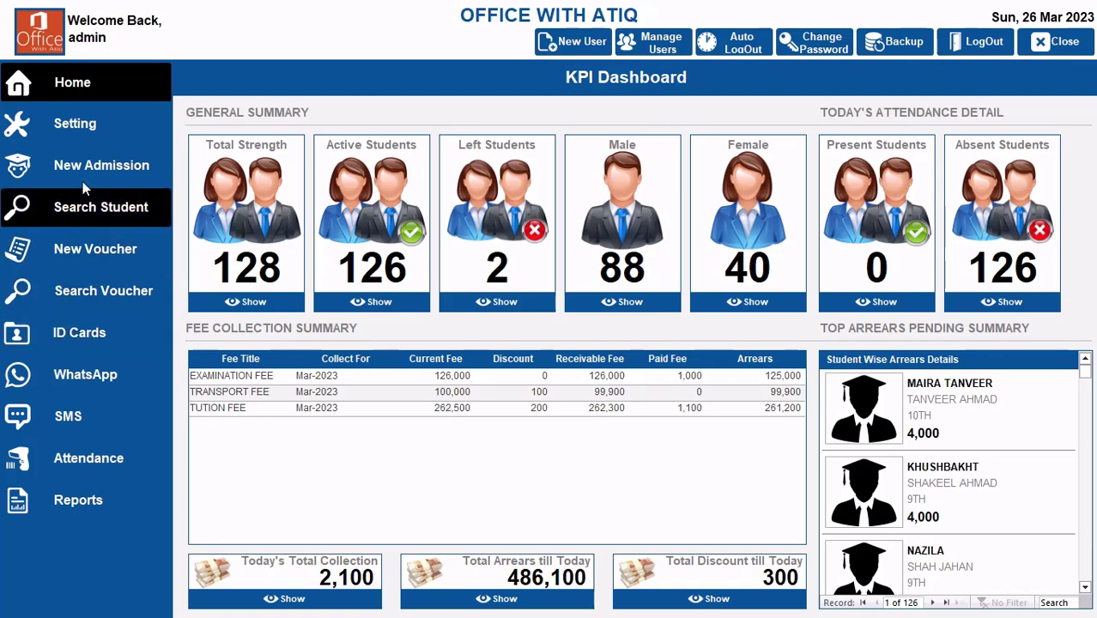
Step: Start a new fee voucher and load the second student in the student name list
{"action": "left_click", "coordinate": [92, 251]}
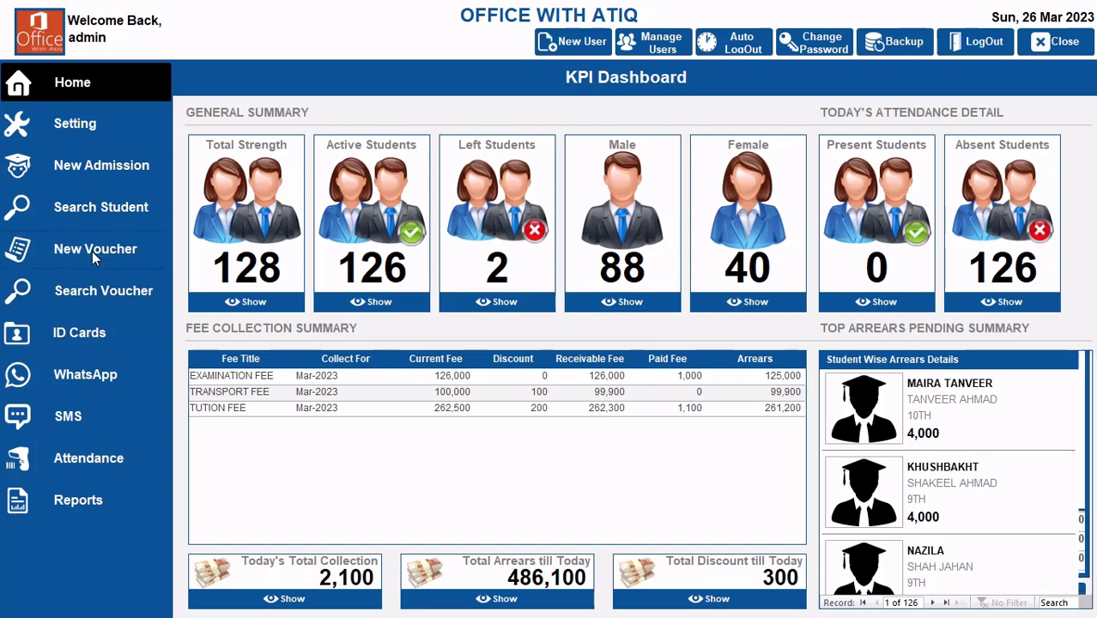
{"action": "left_click", "coordinate": [219, 595]}
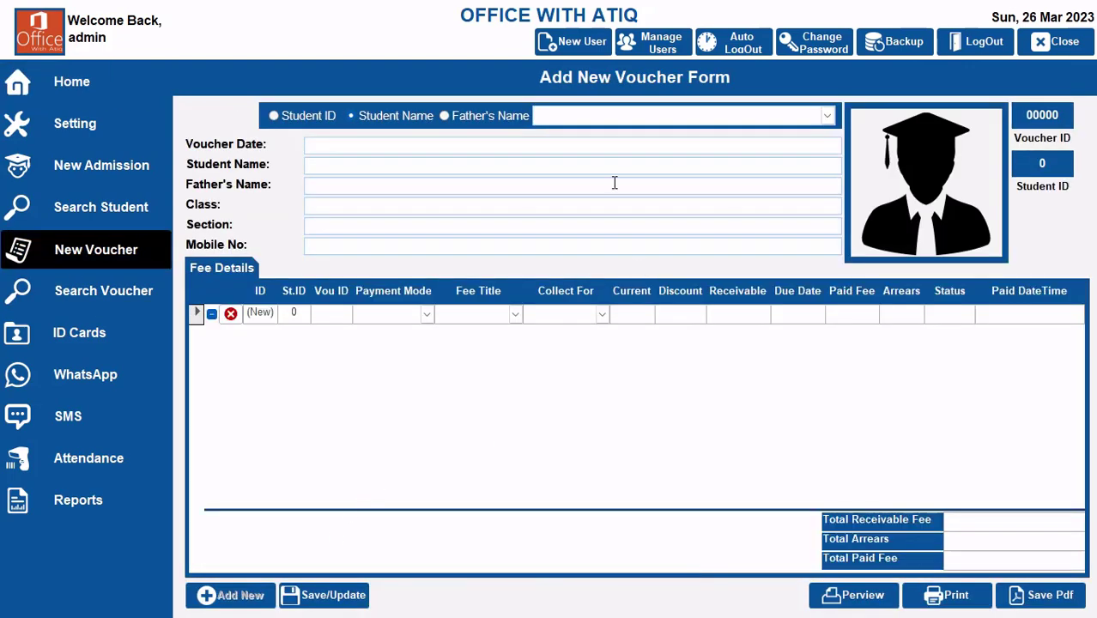
{"action": "left_click", "coordinate": [827, 116]}
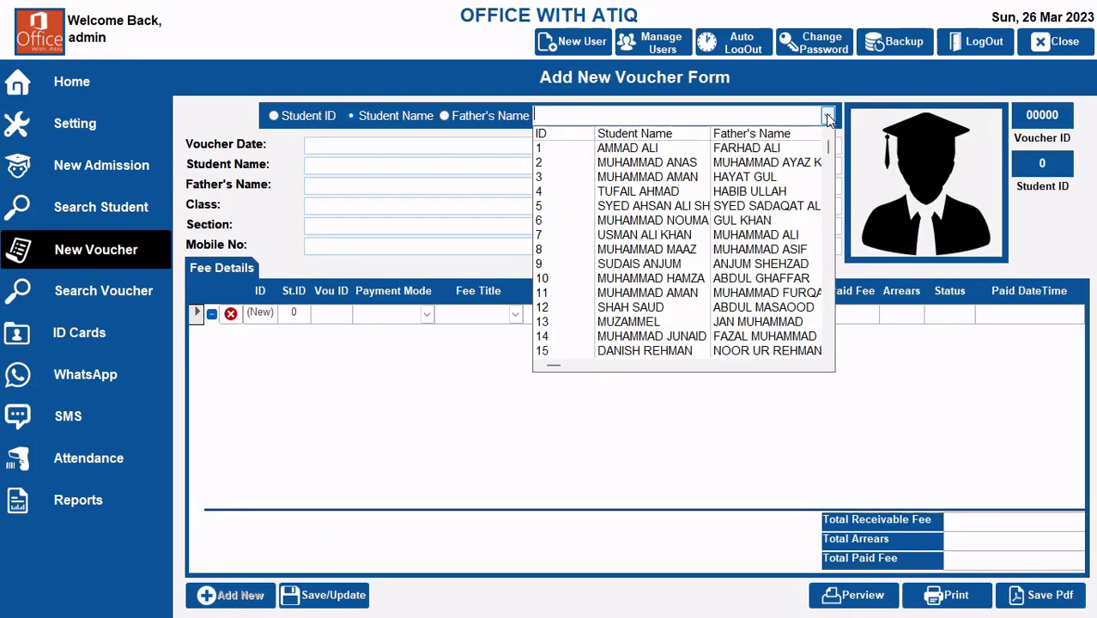
{"action": "left_click", "coordinate": [704, 164]}
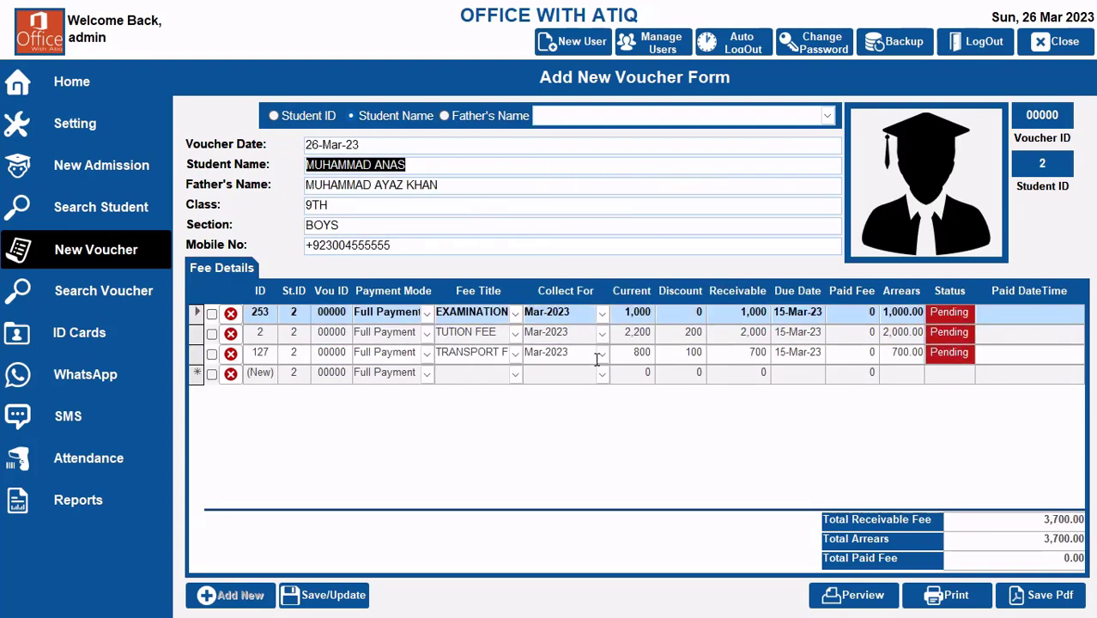
Step: Set the student's tuition fee line to a current fee of 2,100 and a receivable fee of 1,900, and return to the home dashboard
{"action": "left_click", "coordinate": [639, 332]}
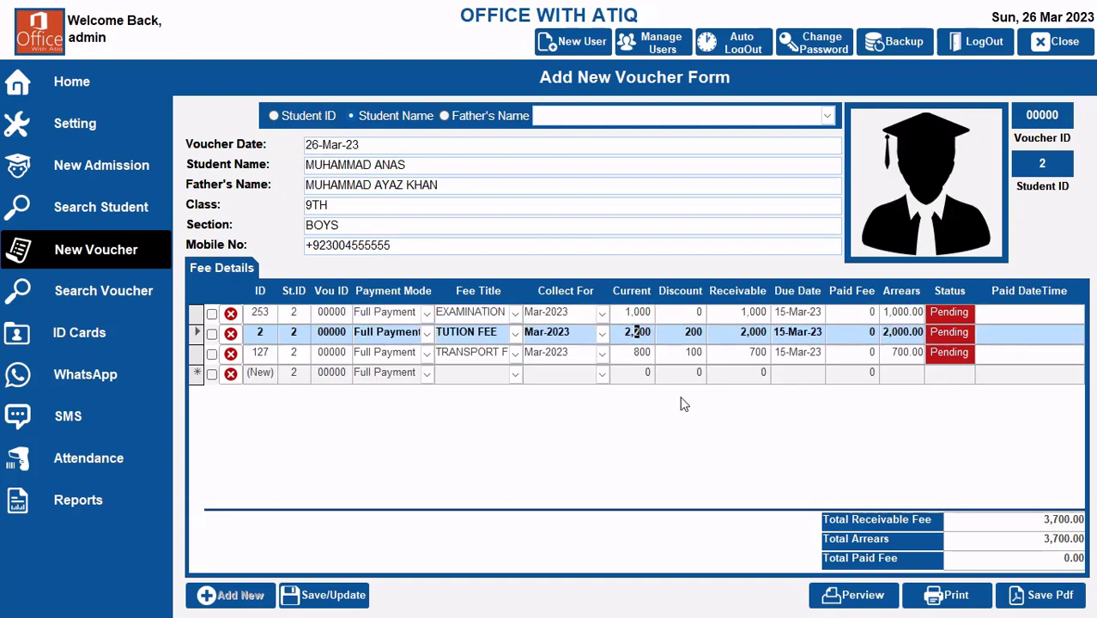
{"action": "type", "text": "1"}
{"action": "key", "text": "Tab"}
{"action": "key", "text": "Tab"}
{"action": "type", "text": "1900"}
{"action": "key", "text": "Tab"}
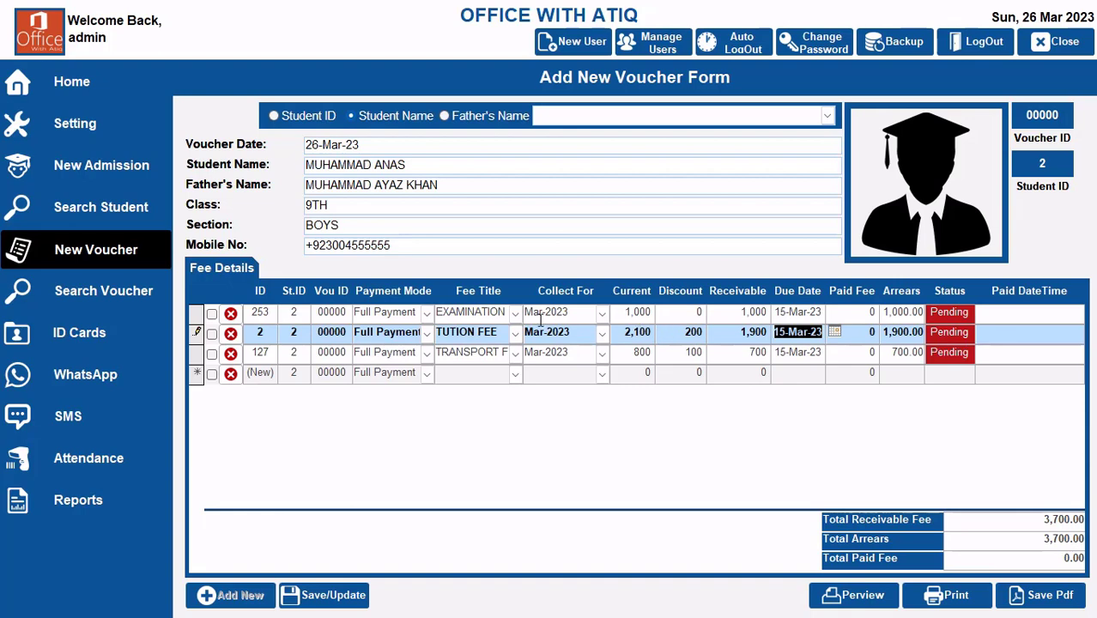
{"action": "left_click", "coordinate": [94, 81]}
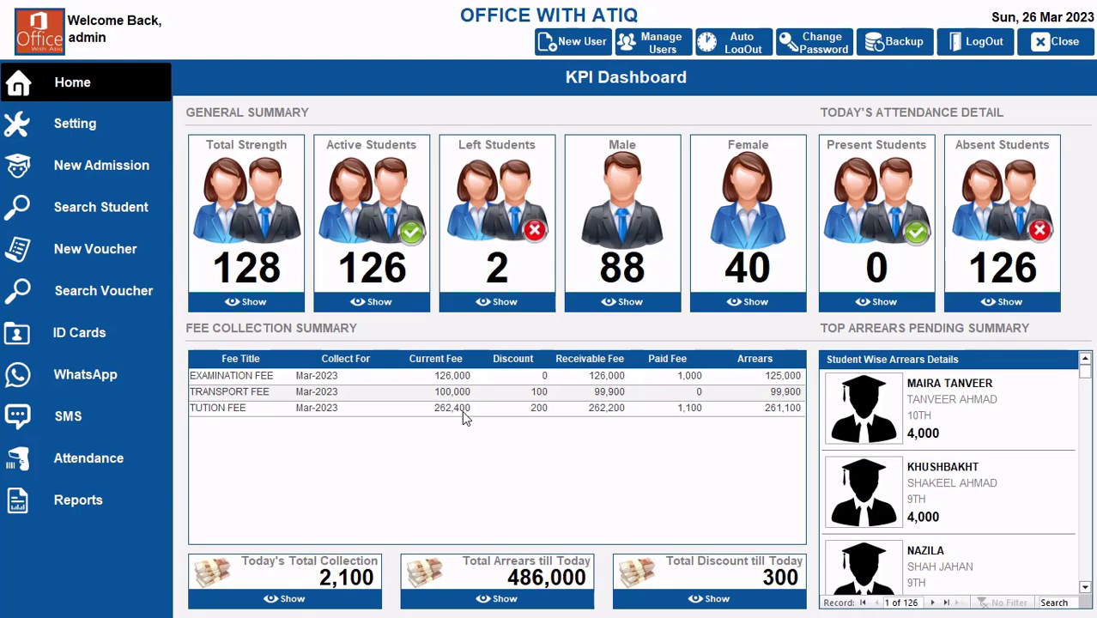
Step: Run the General Fee Collection Report with the All filter, examine its fee totals, and close it
{"action": "left_click", "coordinate": [87, 505]}
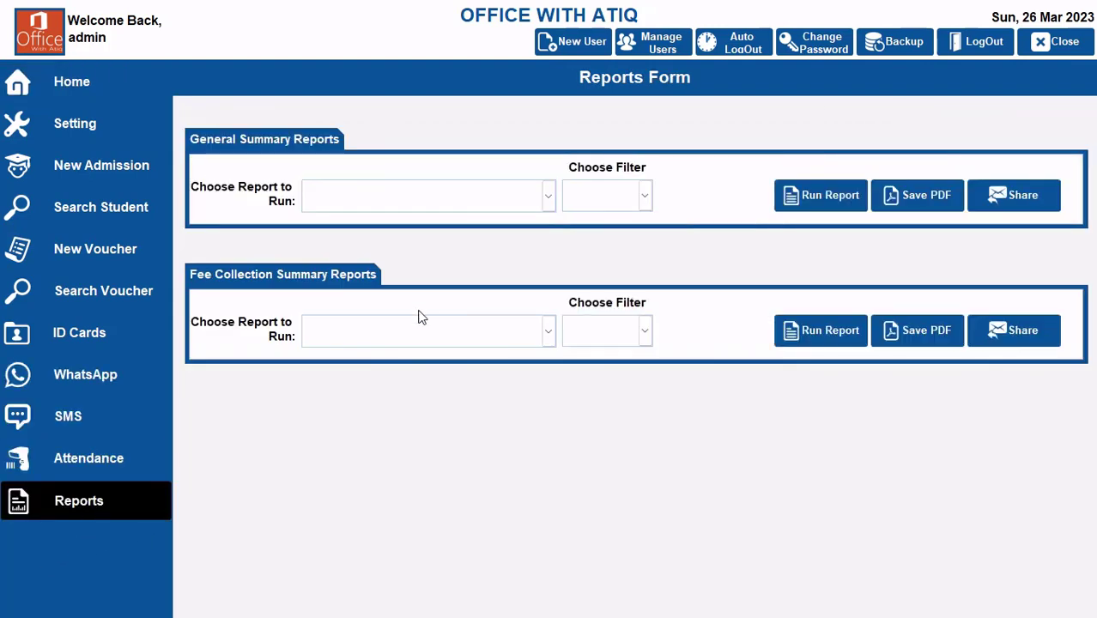
{"action": "left_click", "coordinate": [549, 331]}
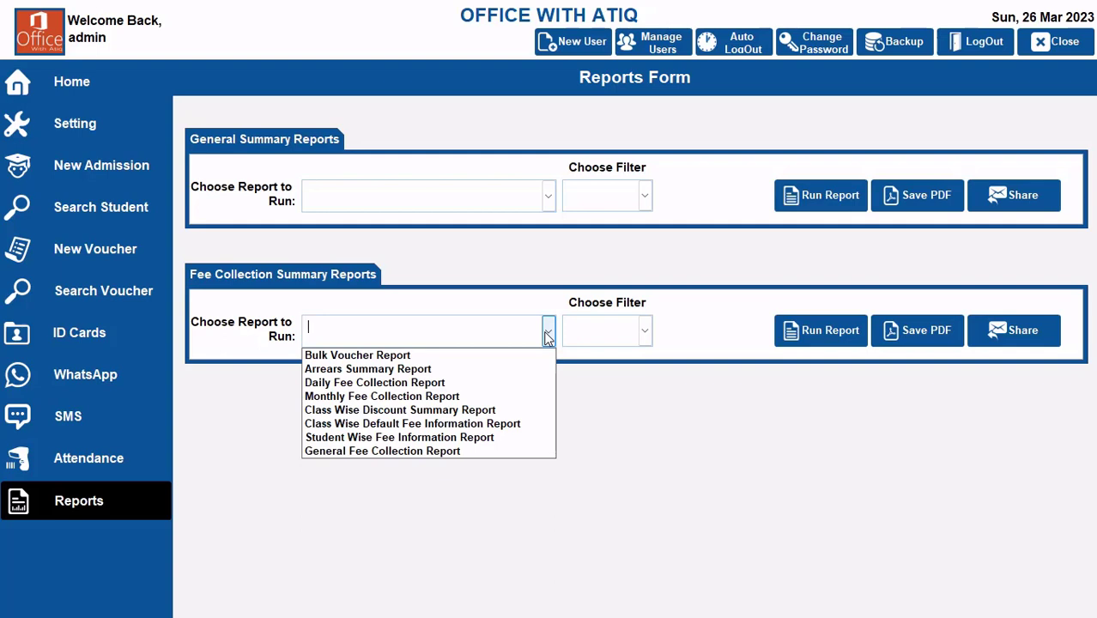
{"action": "left_click", "coordinate": [471, 451]}
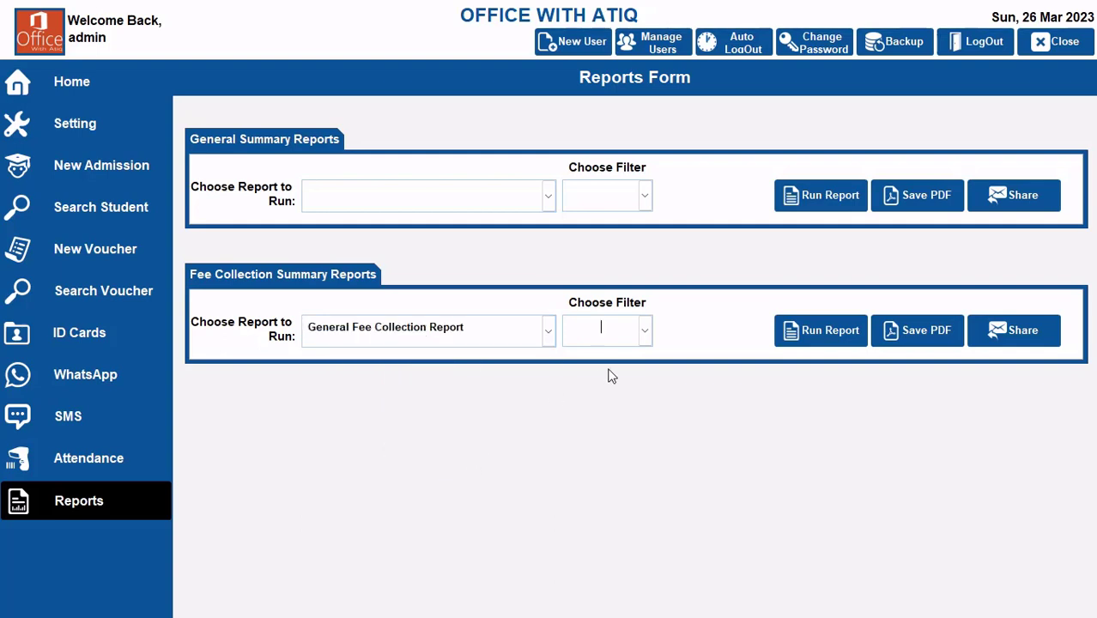
{"action": "left_click", "coordinate": [645, 332]}
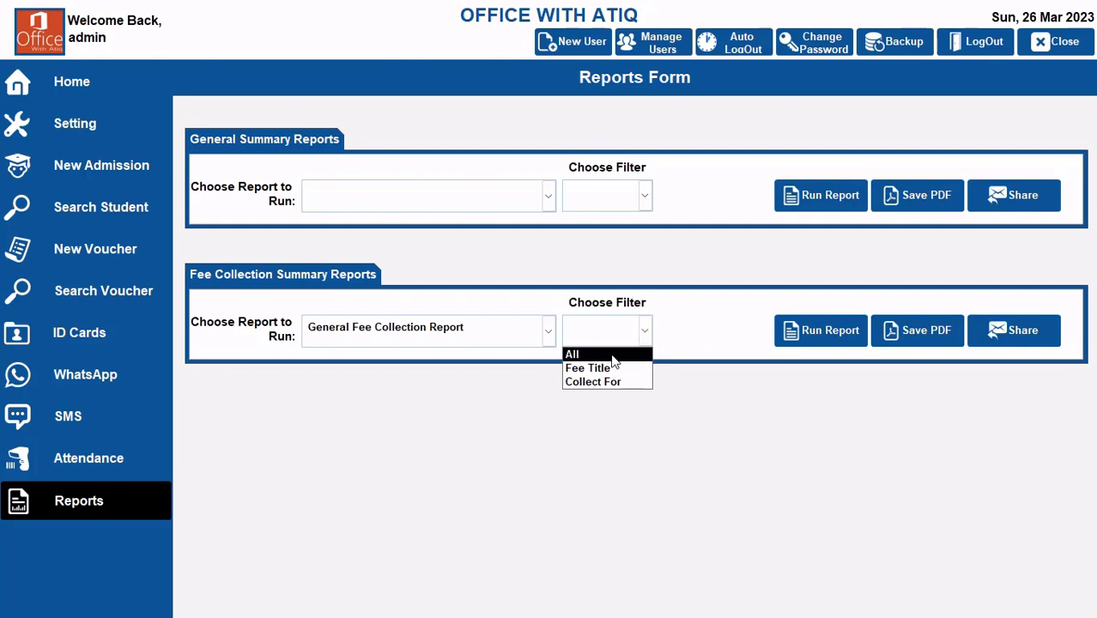
{"action": "left_click", "coordinate": [584, 355]}
{"action": "left_click", "coordinate": [811, 335]}
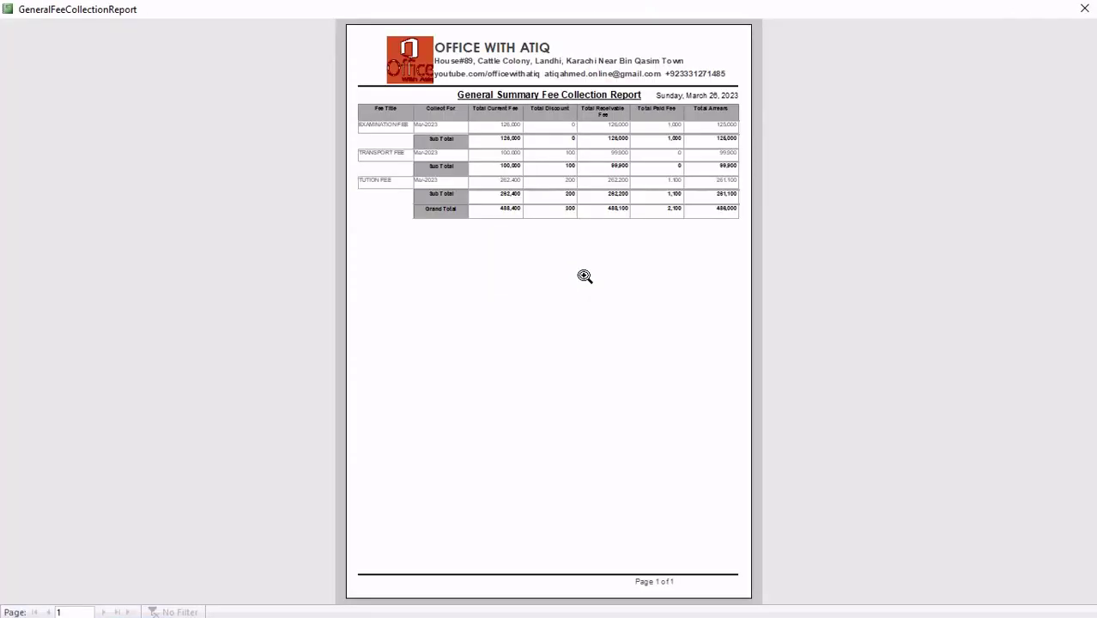
{"action": "left_click", "coordinate": [538, 124]}
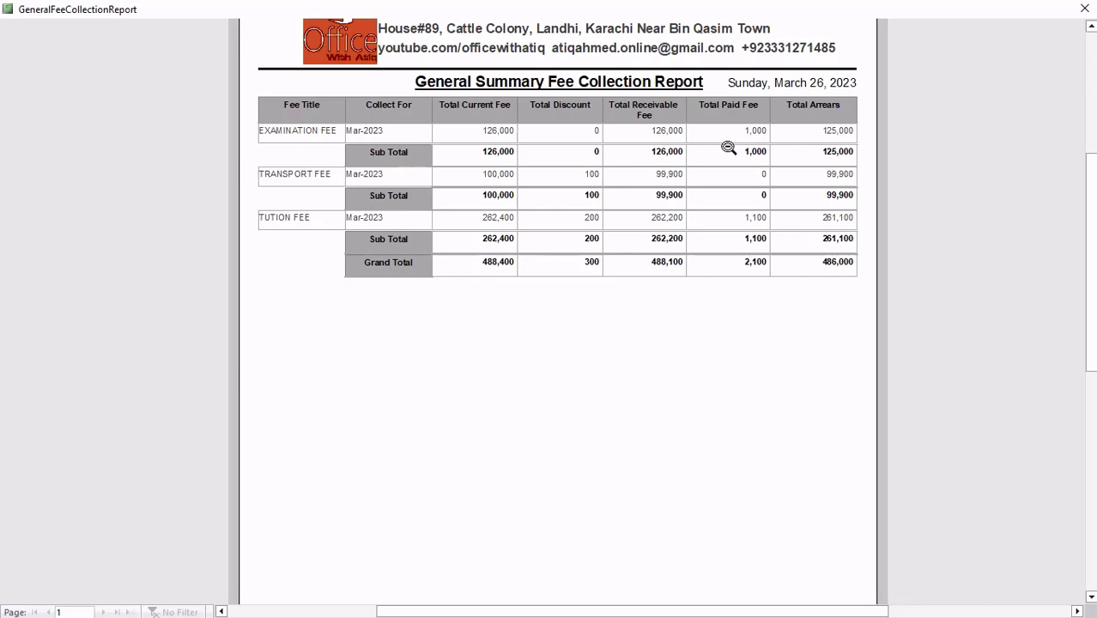
{"action": "left_click", "coordinate": [580, 172]}
{"action": "left_click", "coordinate": [579, 172]}
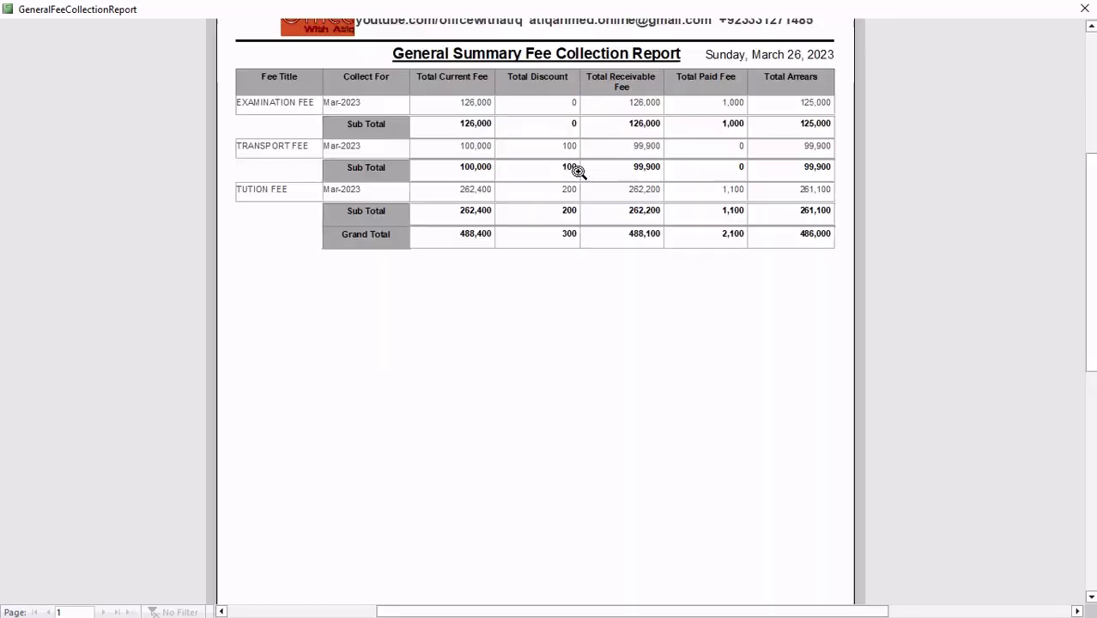
{"action": "left_click", "coordinate": [1084, 8]}
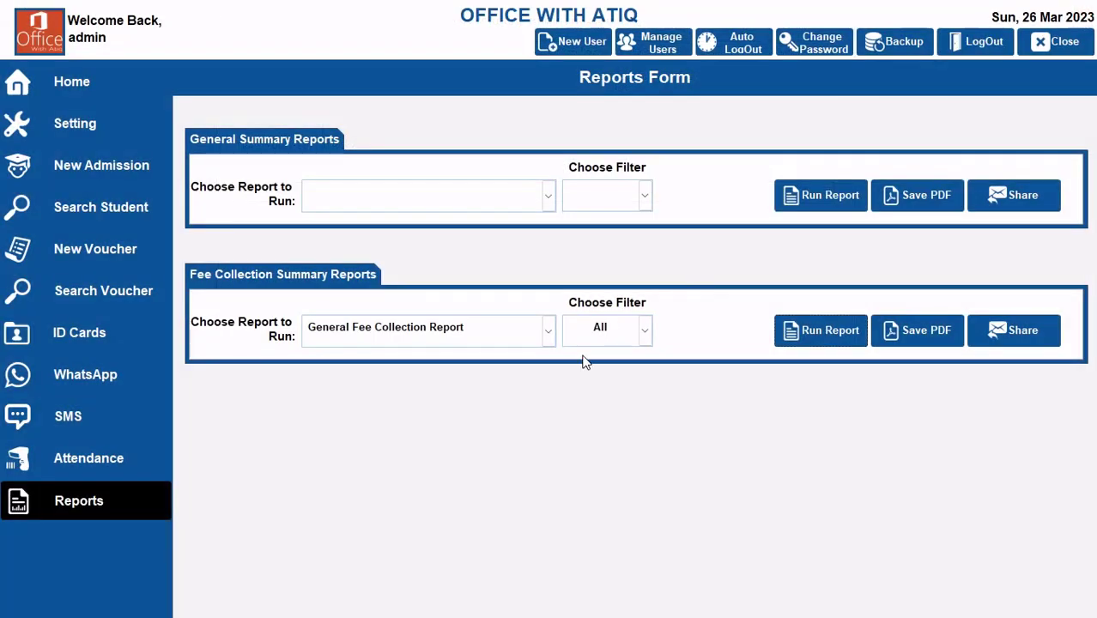
Step: Run the General Fee Collection Report filtered by Fee Title with the keyword Examination, review it, and close it
{"action": "left_click", "coordinate": [644, 331]}
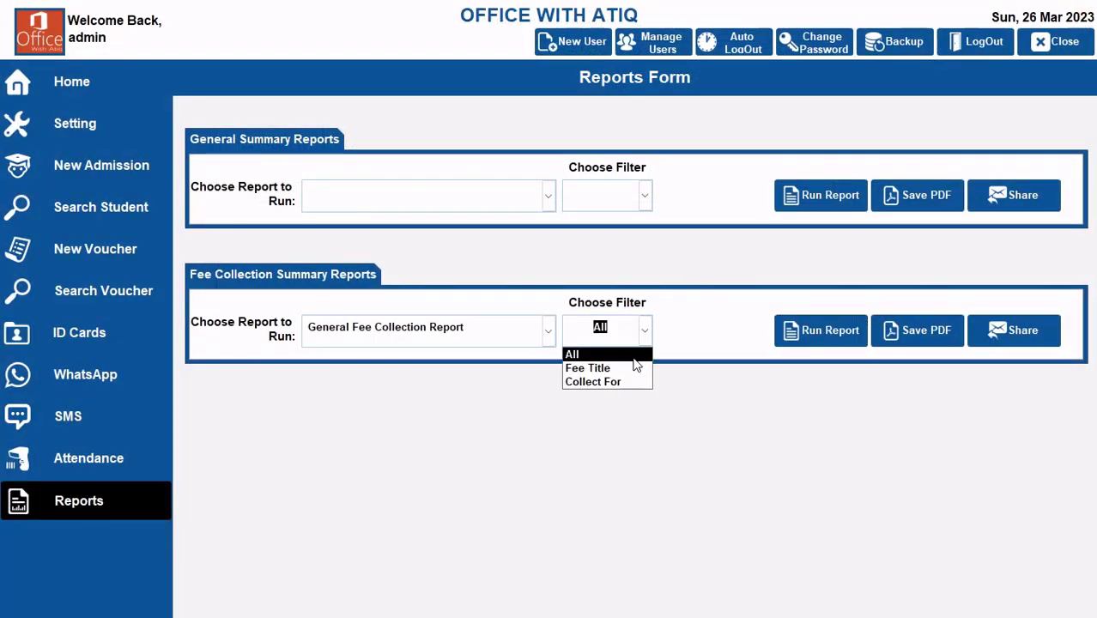
{"action": "left_click", "coordinate": [629, 368]}
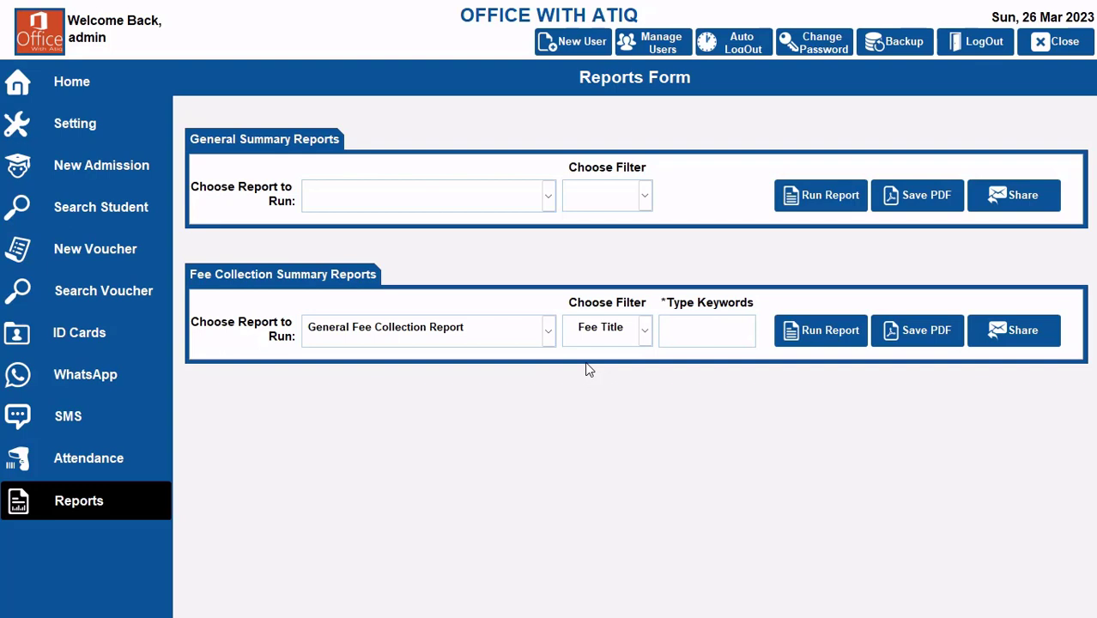
{"action": "type", "text": "Examination"}
{"action": "left_click", "coordinate": [816, 333]}
{"action": "left_click", "coordinate": [494, 196]}
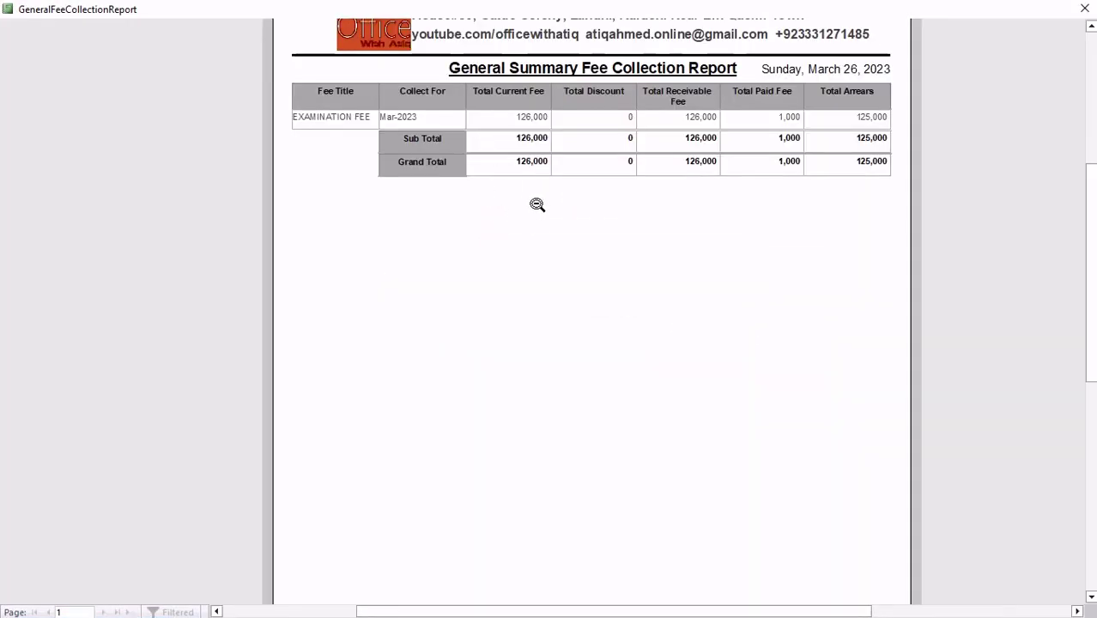
{"action": "scroll", "coordinate": [660, 196], "scroll_direction": "up", "scroll_amount": 2}
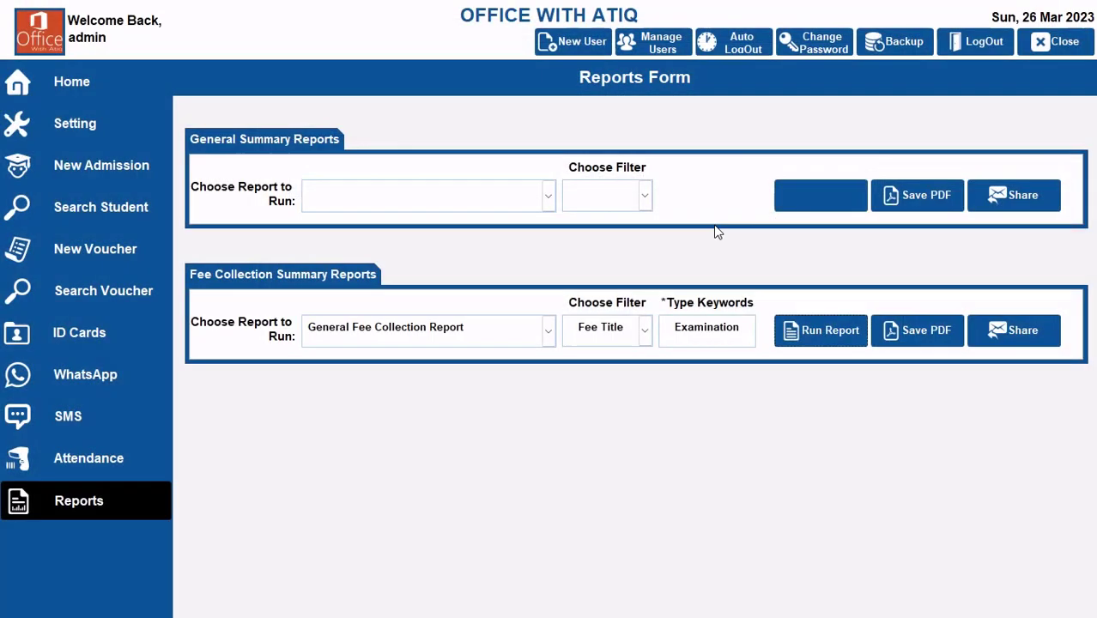
{"action": "left_click", "coordinate": [1084, 8]}
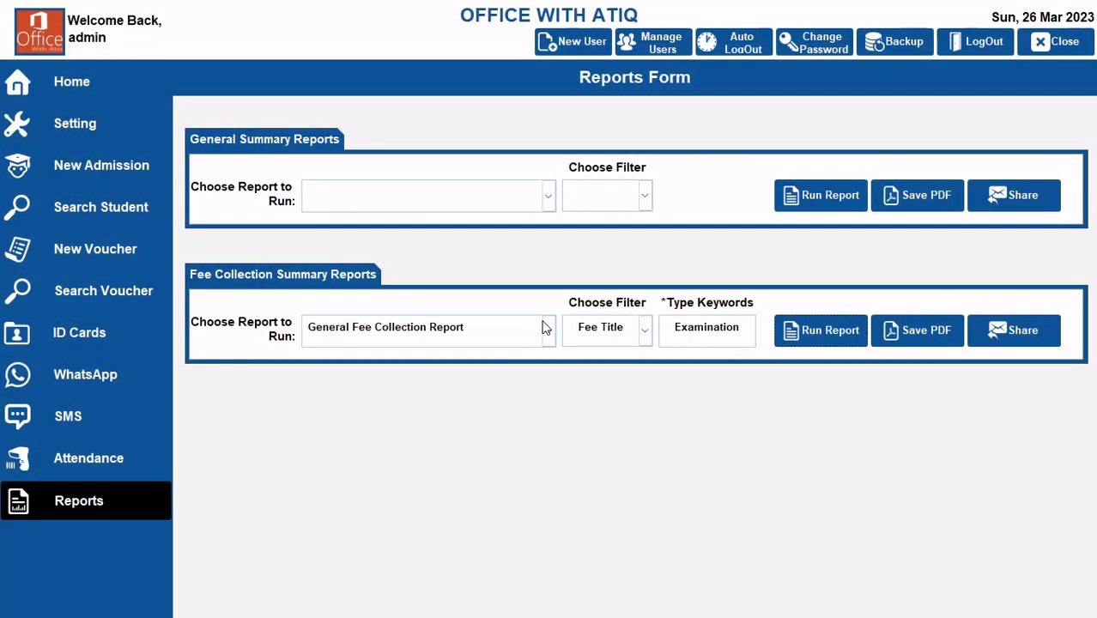
Step: Run the Daily Fee Collection Report filtered By Date for 3/26/2023, review the collected fees, and close it
{"action": "left_click", "coordinate": [548, 327]}
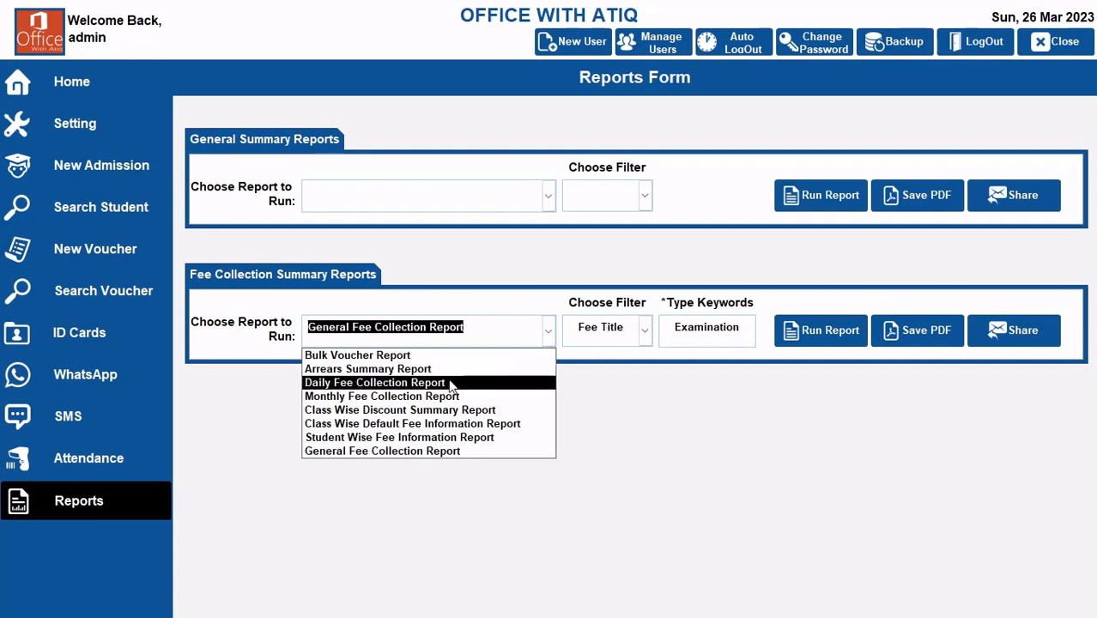
{"action": "left_click", "coordinate": [515, 382]}
{"action": "left_click", "coordinate": [645, 330]}
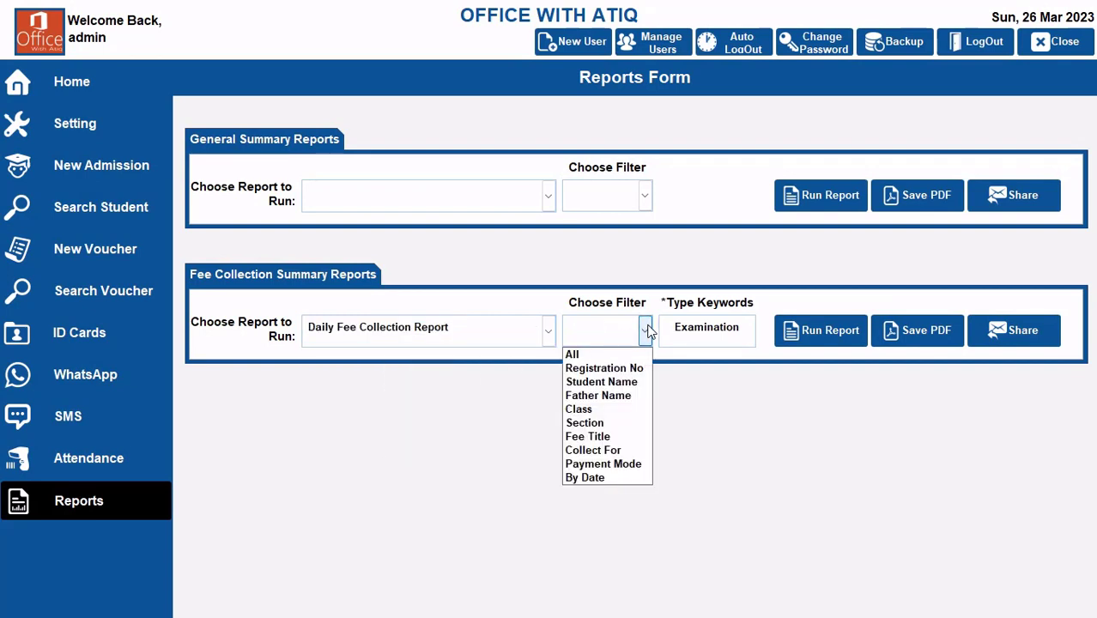
{"action": "left_click", "coordinate": [606, 476]}
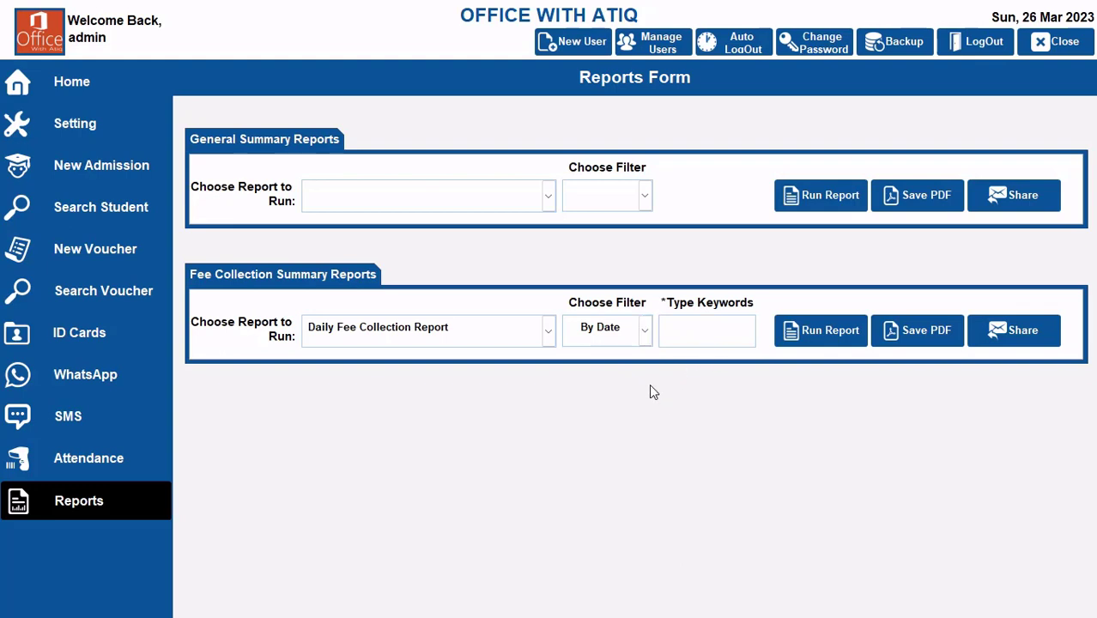
{"action": "type", "text": "3/26/2023"}
{"action": "left_click", "coordinate": [801, 342]}
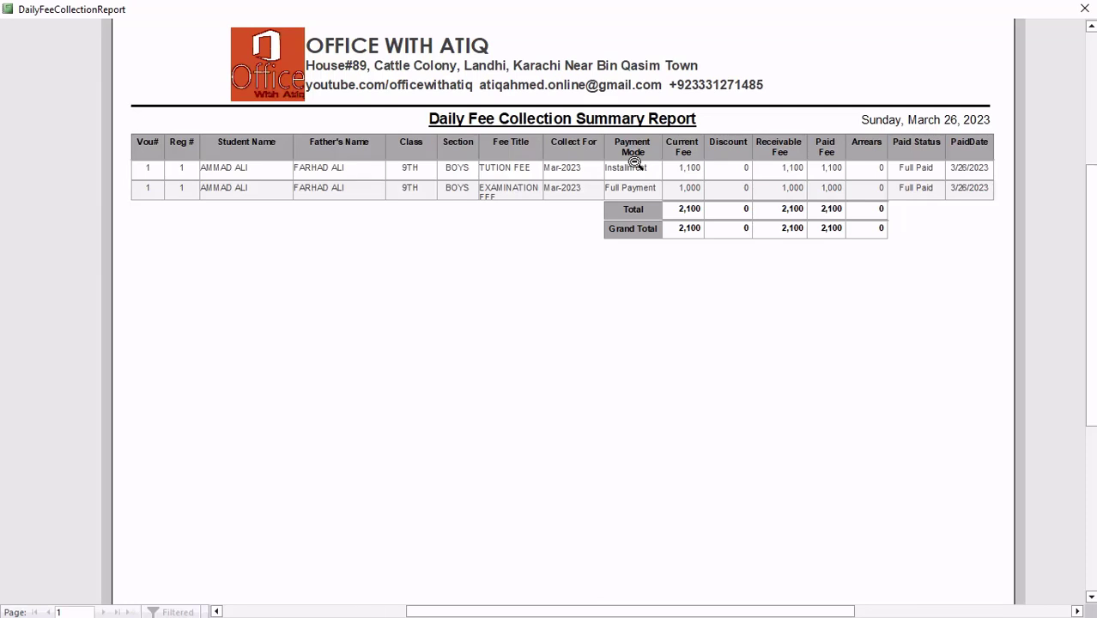
{"action": "left_click", "coordinate": [1085, 9]}
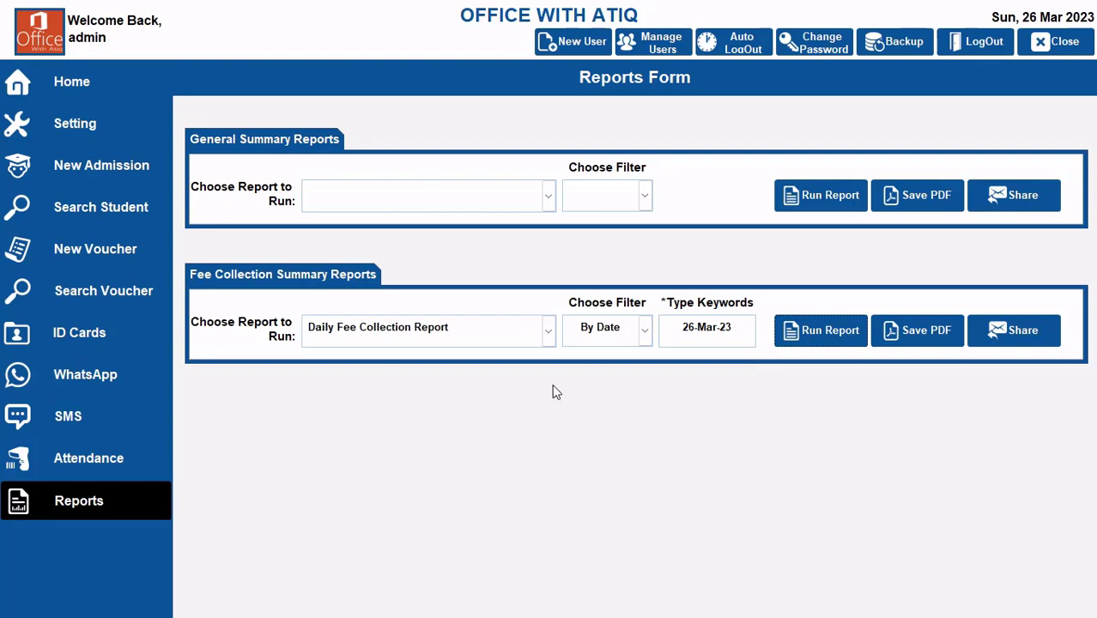
Step: Run the Daily Fee Collection Report filtered by Student Name using the paying student's first name, review it, and close it
{"action": "left_click", "coordinate": [549, 333]}
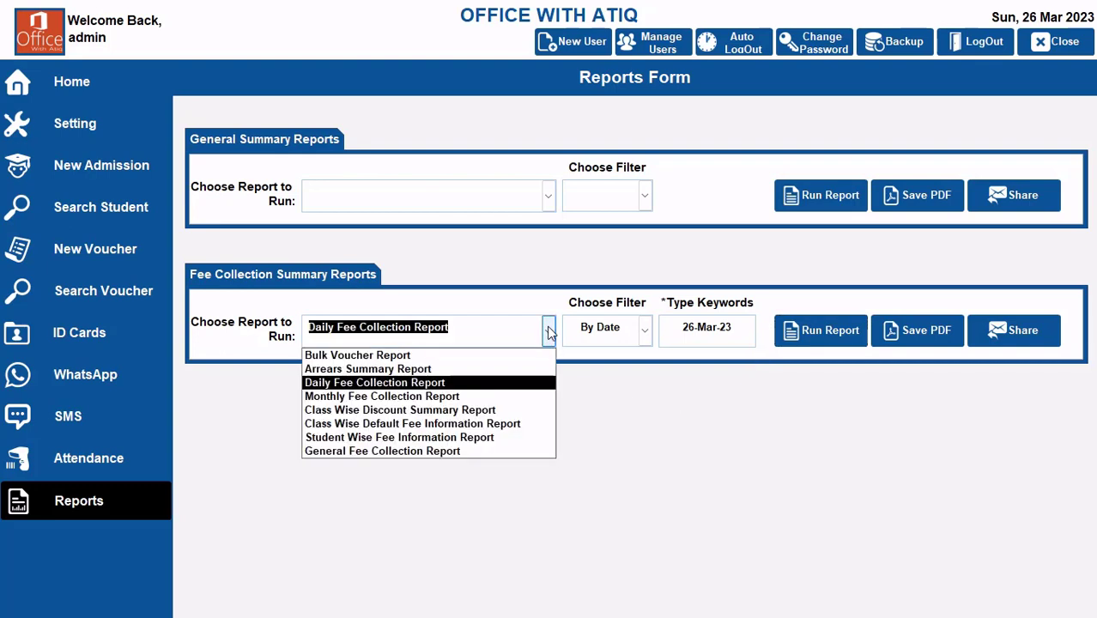
{"action": "left_click", "coordinate": [478, 383]}
{"action": "left_click", "coordinate": [645, 330]}
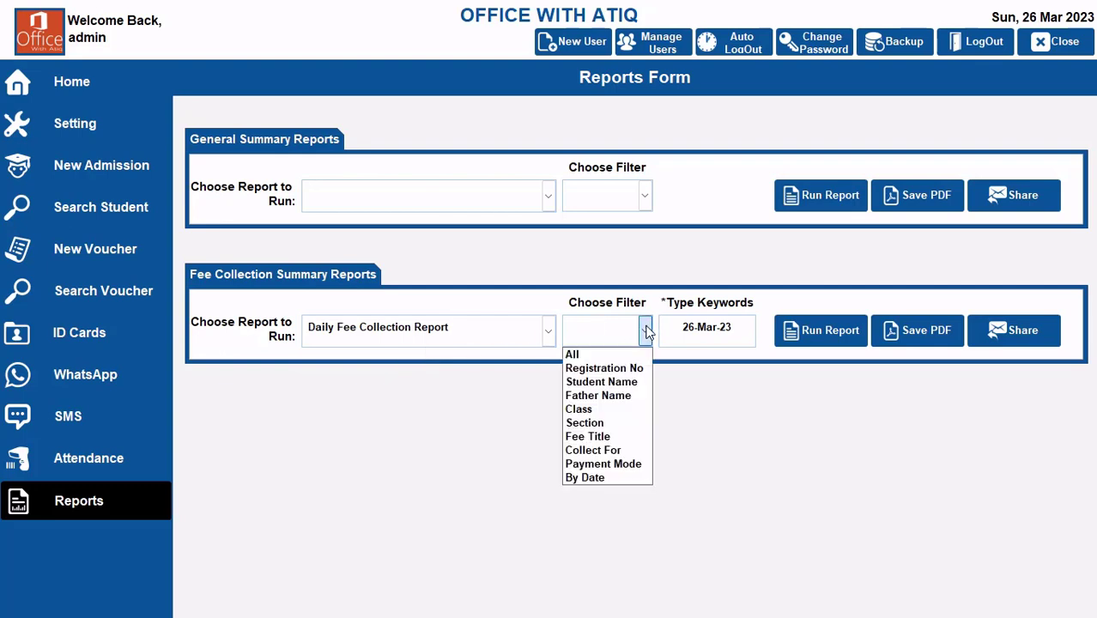
{"action": "left_click", "coordinate": [619, 382]}
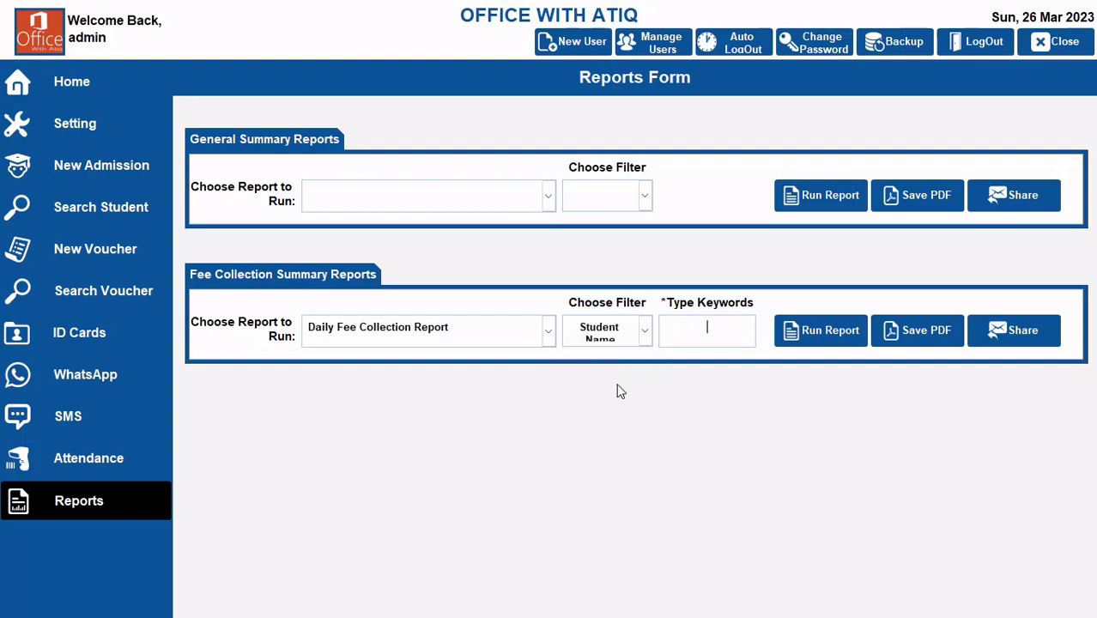
{"action": "type", "text": "ammad"}
{"action": "left_click", "coordinate": [816, 326]}
{"action": "left_click", "coordinate": [533, 166]}
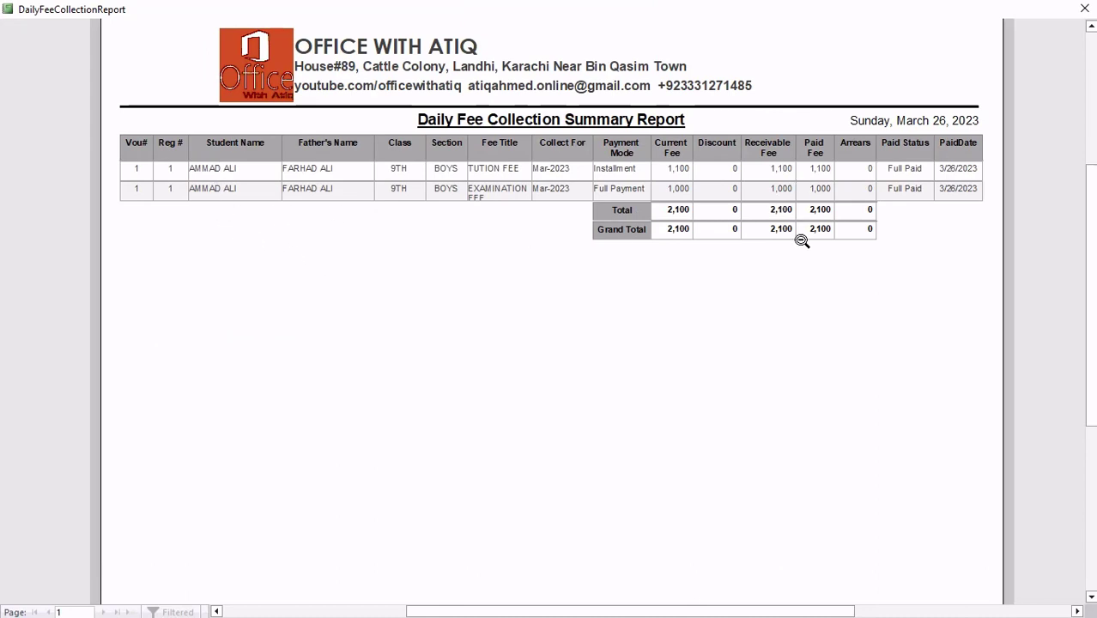
{"action": "scroll", "coordinate": [380, 167], "scroll_direction": "up", "scroll_amount": 2}
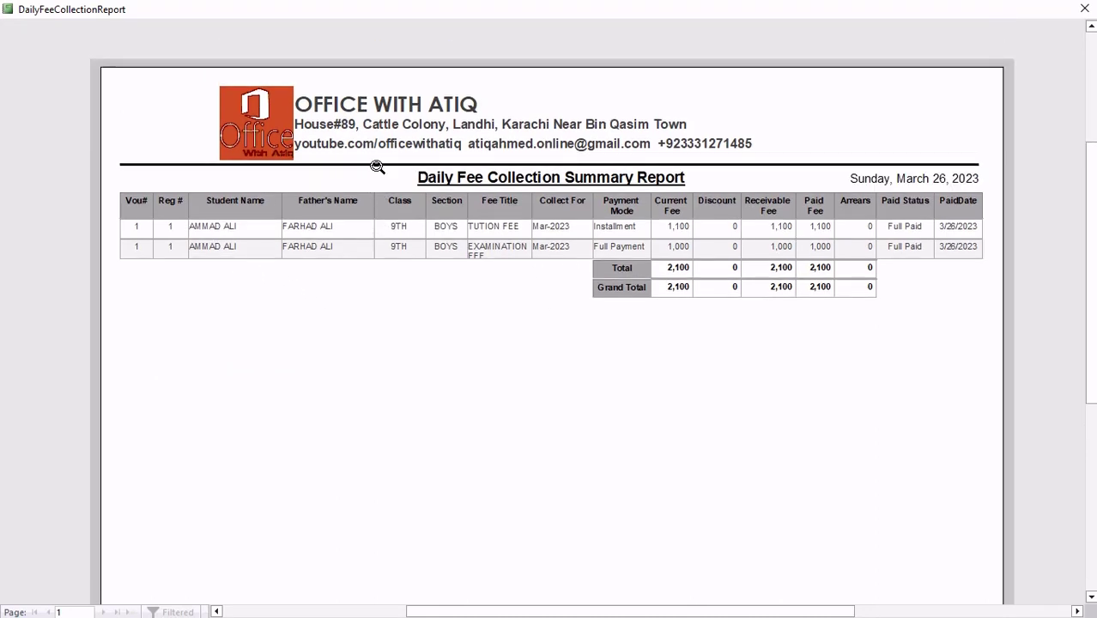
{"action": "left_click", "coordinate": [1085, 10]}
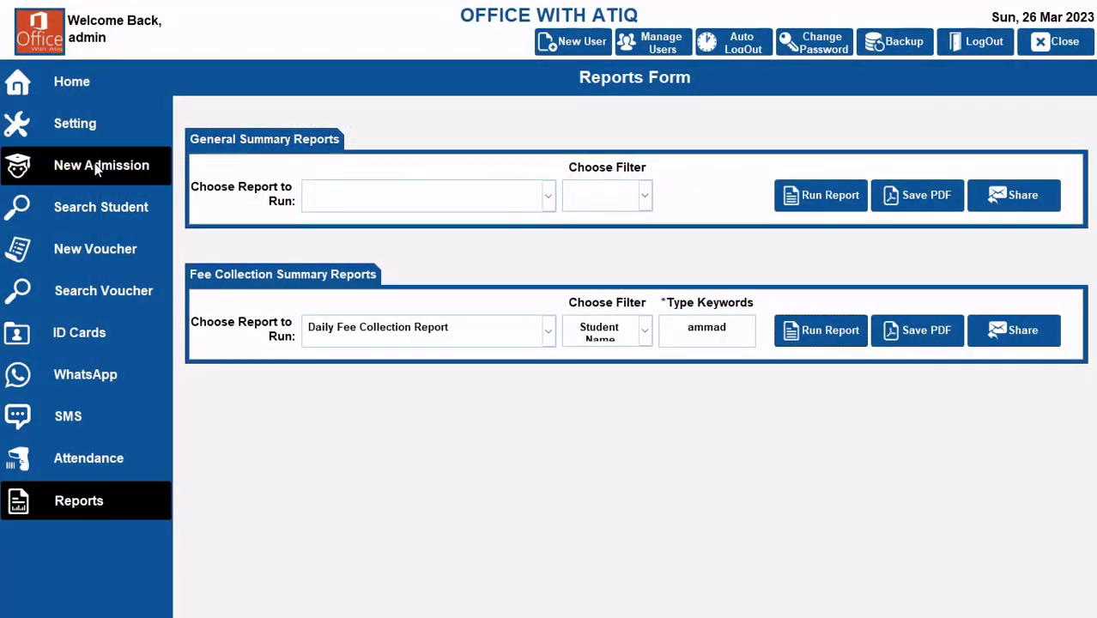
Step: Start a new student record in the admission form and enter the student's full name
{"action": "left_click", "coordinate": [82, 249]}
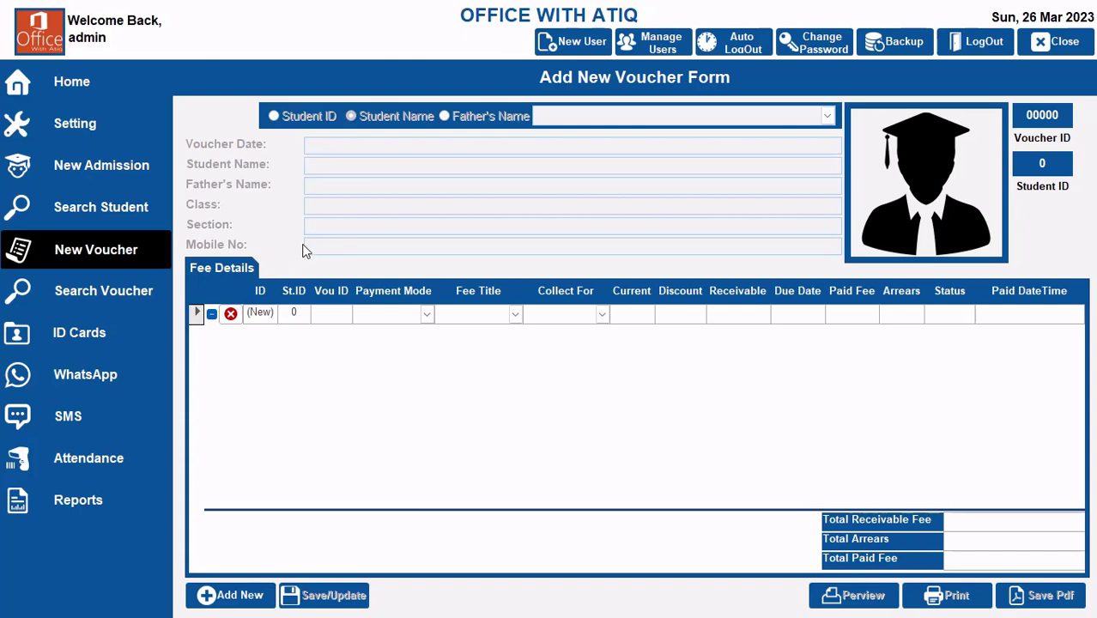
{"action": "left_click", "coordinate": [86, 166]}
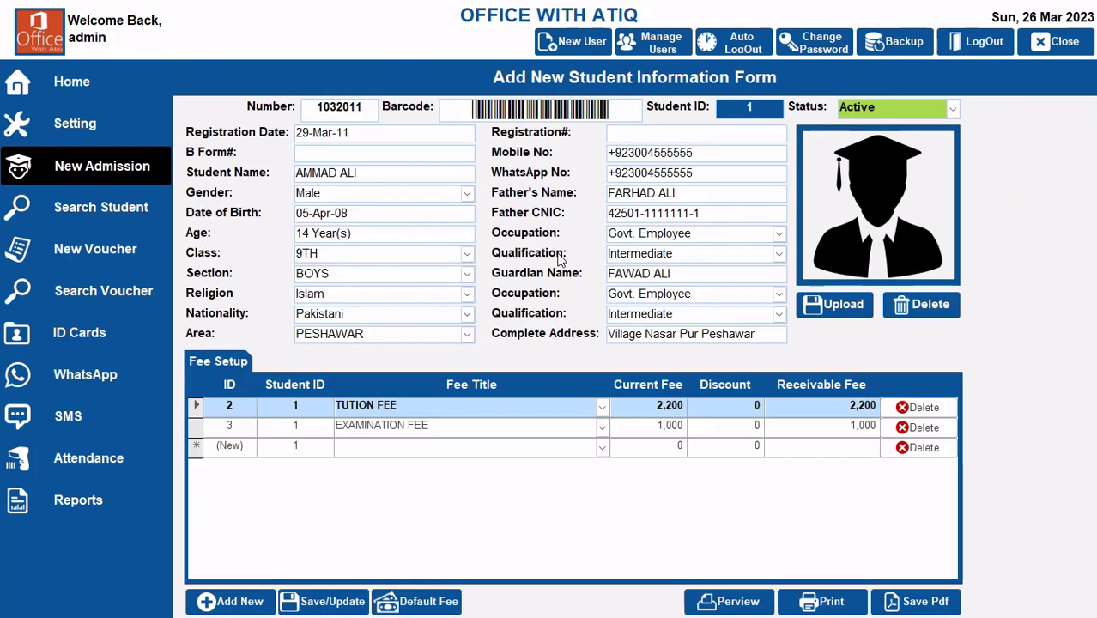
{"action": "left_click", "coordinate": [229, 601]}
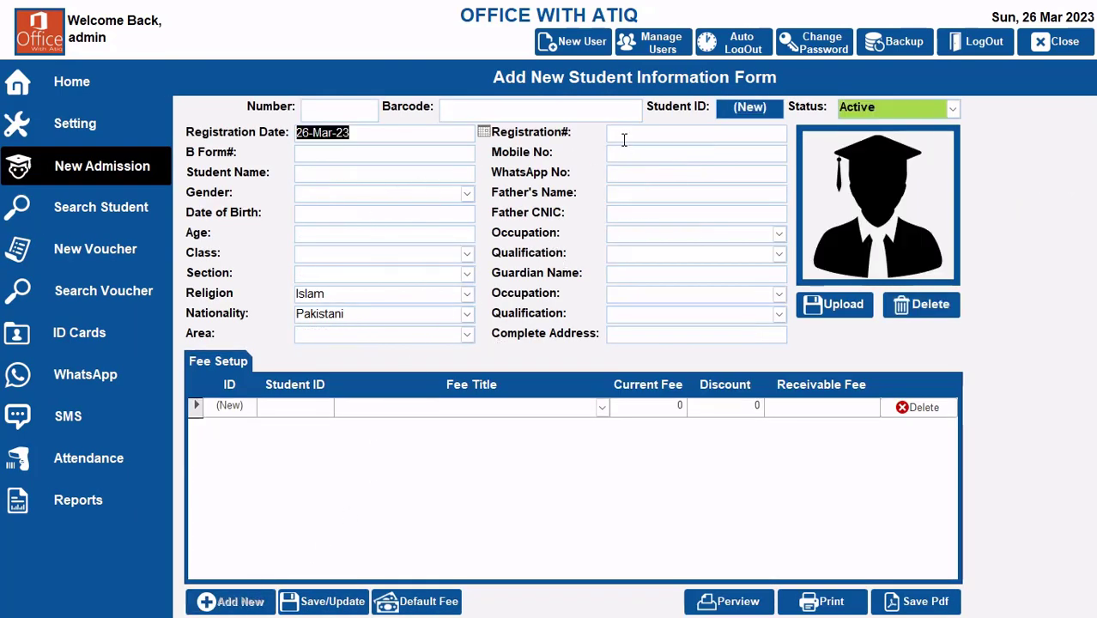
{"action": "left_click", "coordinate": [345, 174]}
{"action": "key", "text": "Tab"}
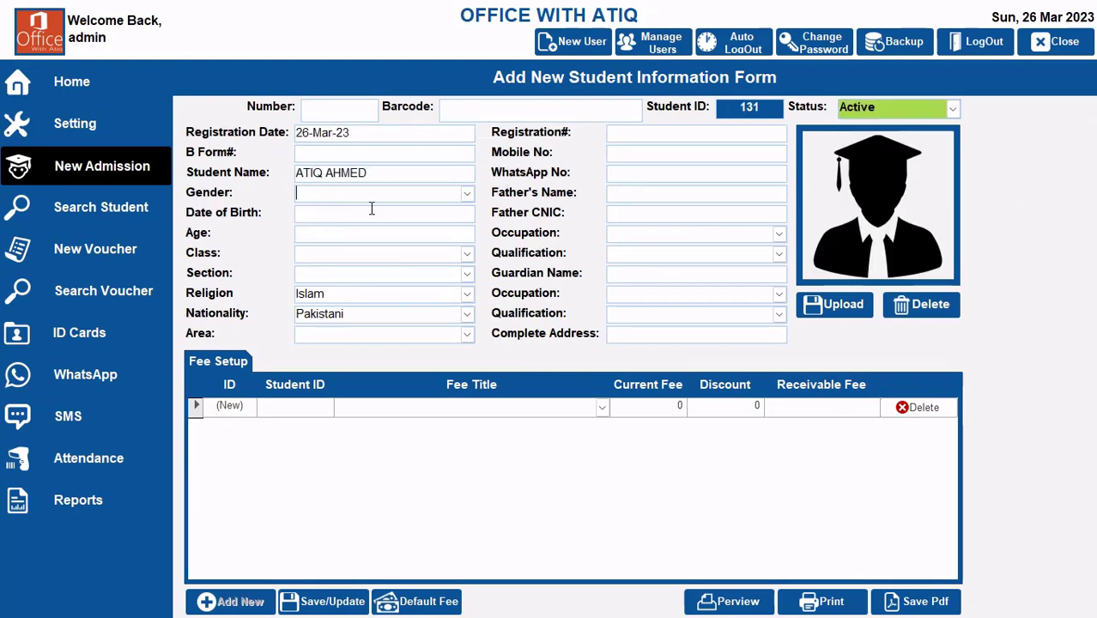
Step: Set the new student's gender to Male and enter the father's full name
{"action": "type", "text": "Male"}
{"action": "key", "text": "Tab"}
{"action": "key", "text": "Tab"}
{"action": "left_click", "coordinate": [645, 197]}
Step: Set the new student's class to 10TH and load the default fees into the fee setup
{"action": "key", "text": "Tab"}
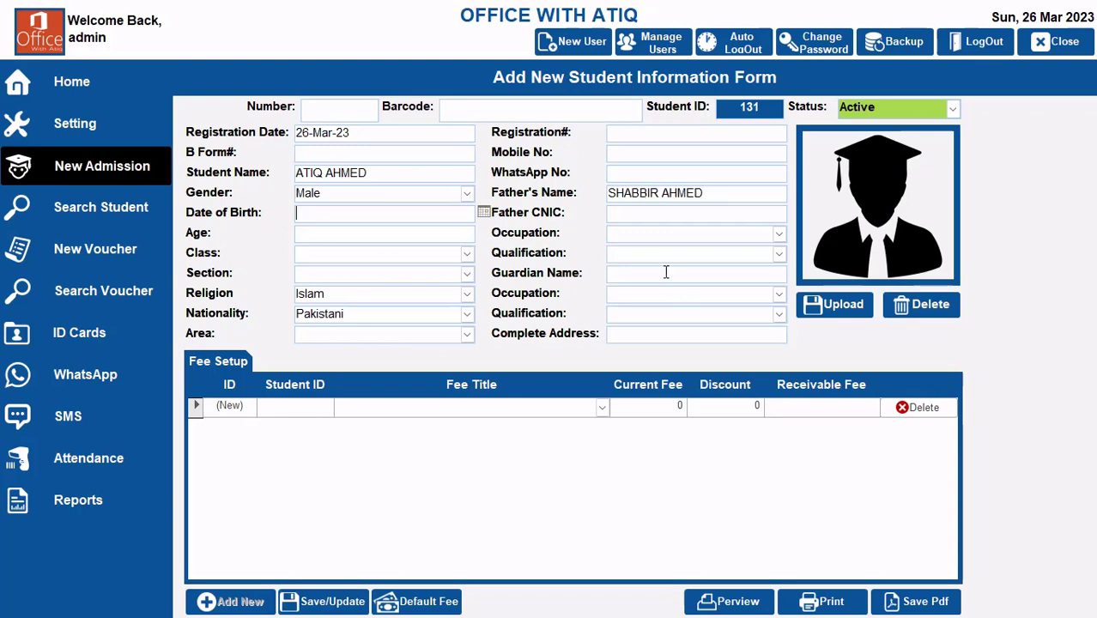
{"action": "key", "text": "Tab"}
{"action": "key", "text": "Tab"}
{"action": "left_click", "coordinate": [467, 253]}
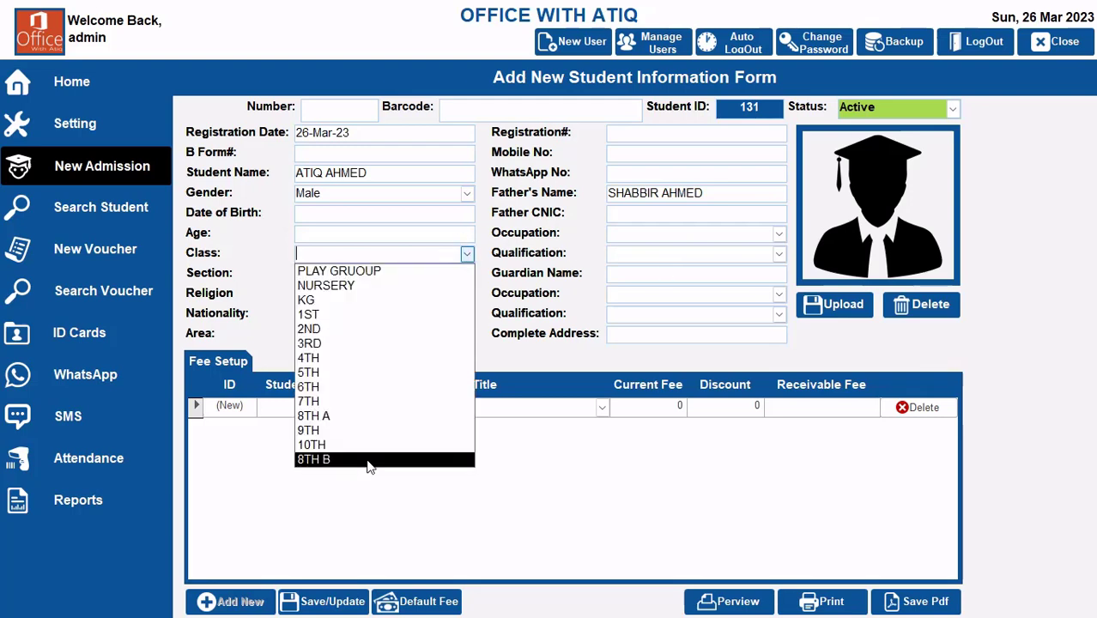
{"action": "left_click", "coordinate": [341, 441]}
{"action": "key", "text": "Tab"}
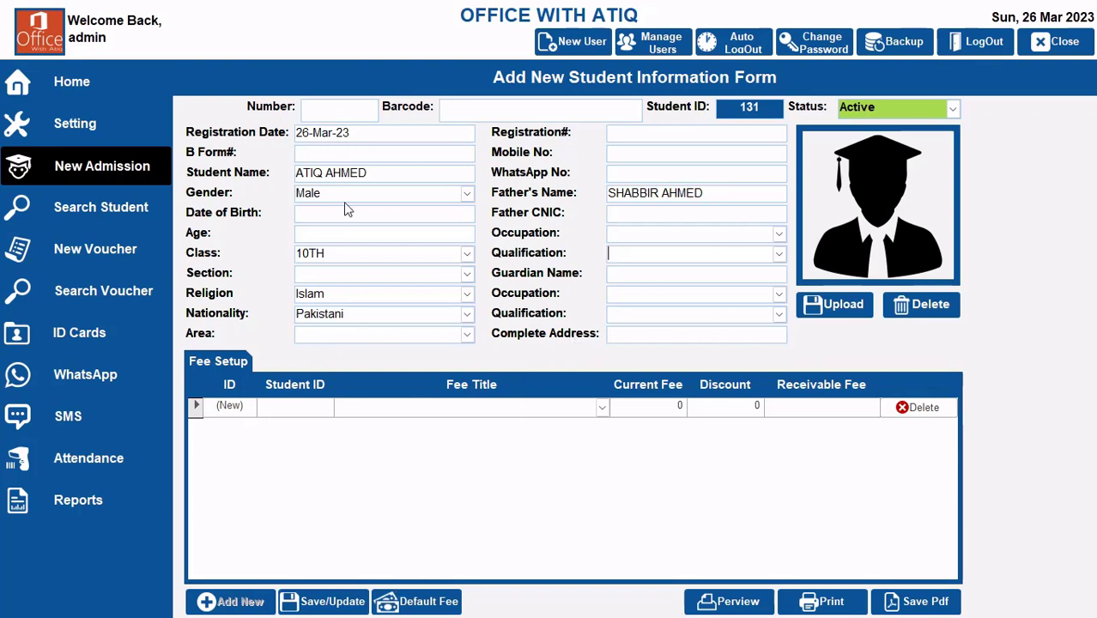
{"action": "left_click", "coordinate": [434, 599]}
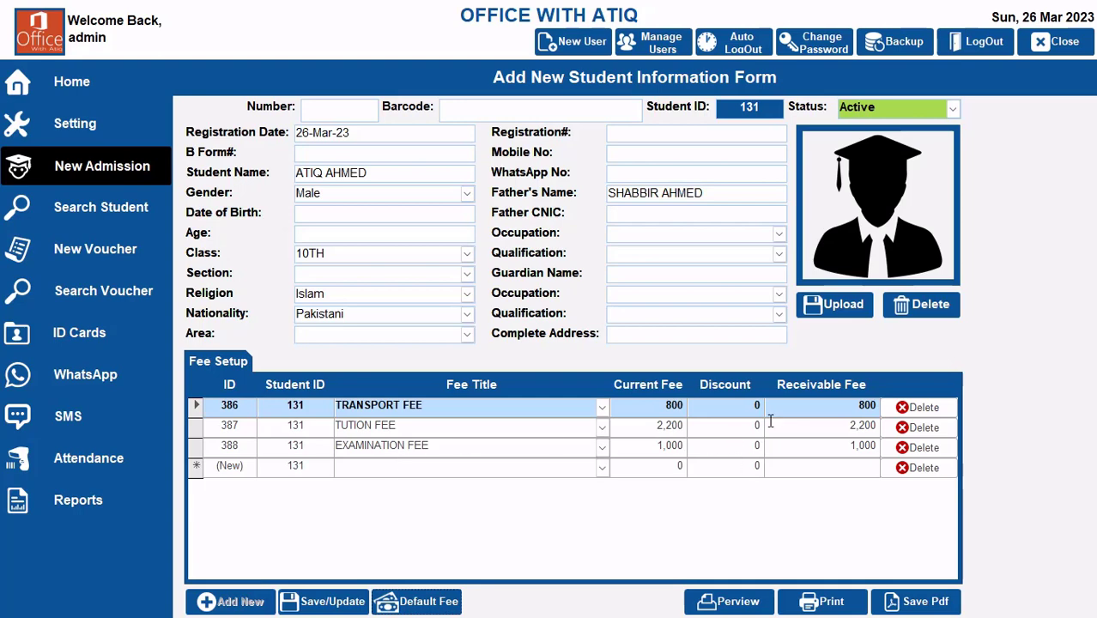
Step: Apply discounts of 100 to the transport fee and 200 to the tuition fee, then save the admission record
{"action": "type", "text": "100"}
{"action": "key", "text": "Tab"}
{"action": "left_click", "coordinate": [737, 427]}
{"action": "type", "text": "2,200"}
{"action": "key", "text": "Tab"}
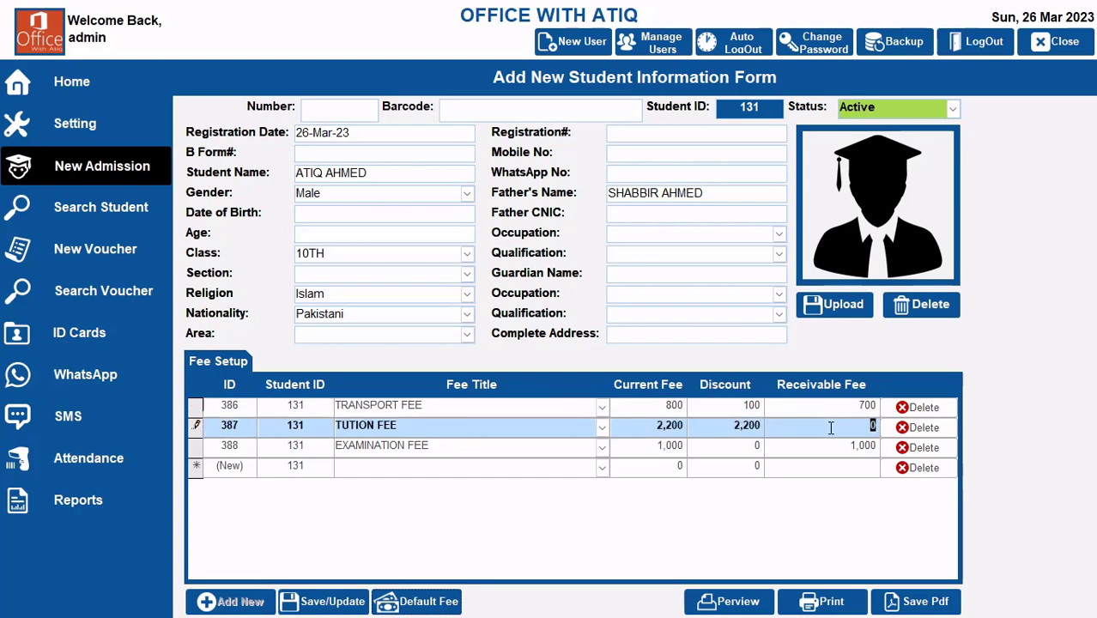
{"action": "key", "text": "shift+Tab"}
{"action": "type", "text": "2,2"}
{"action": "type", "text": "00"}
{"action": "key", "text": "Tab"}
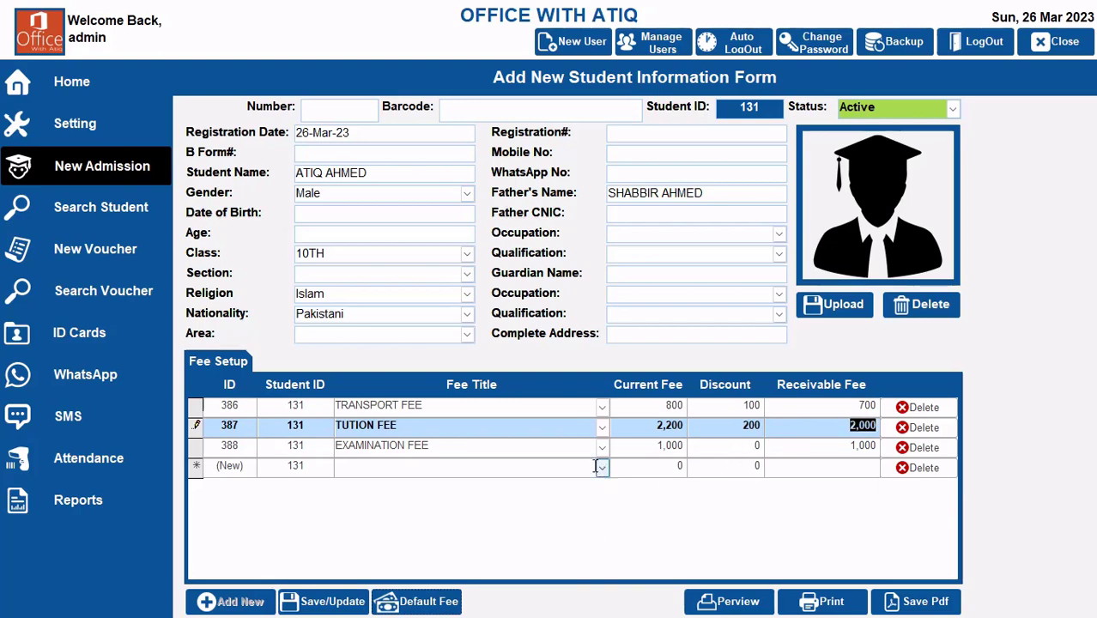
{"action": "left_click", "coordinate": [322, 603]}
{"action": "left_click", "coordinate": [656, 355]}
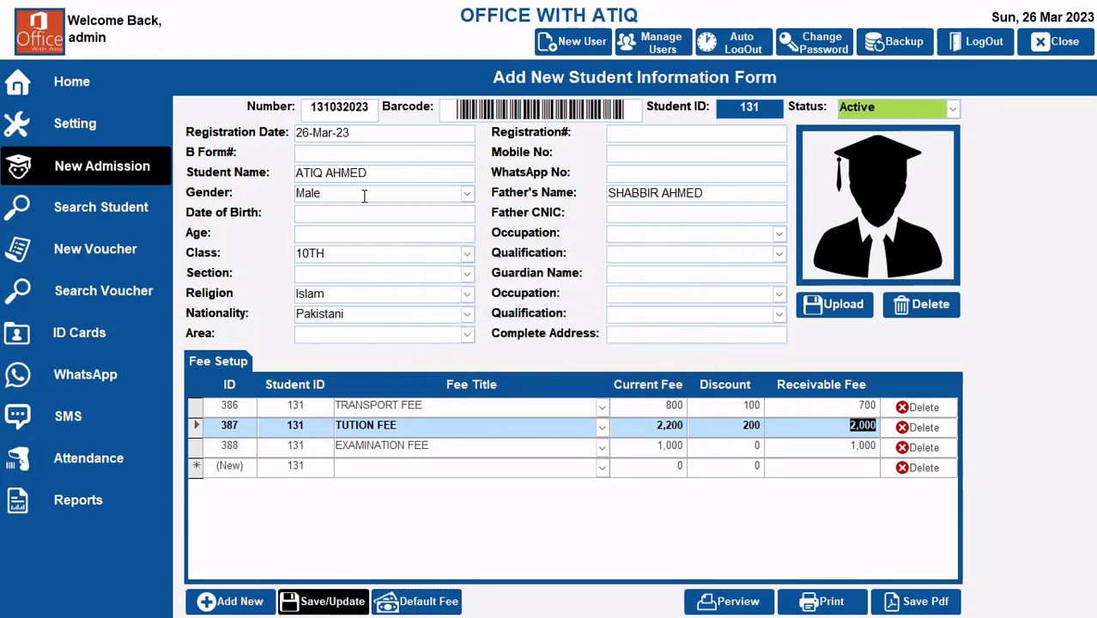
Step: Start a new fee voucher and select the newly admitted student by student name
{"action": "left_click", "coordinate": [89, 260]}
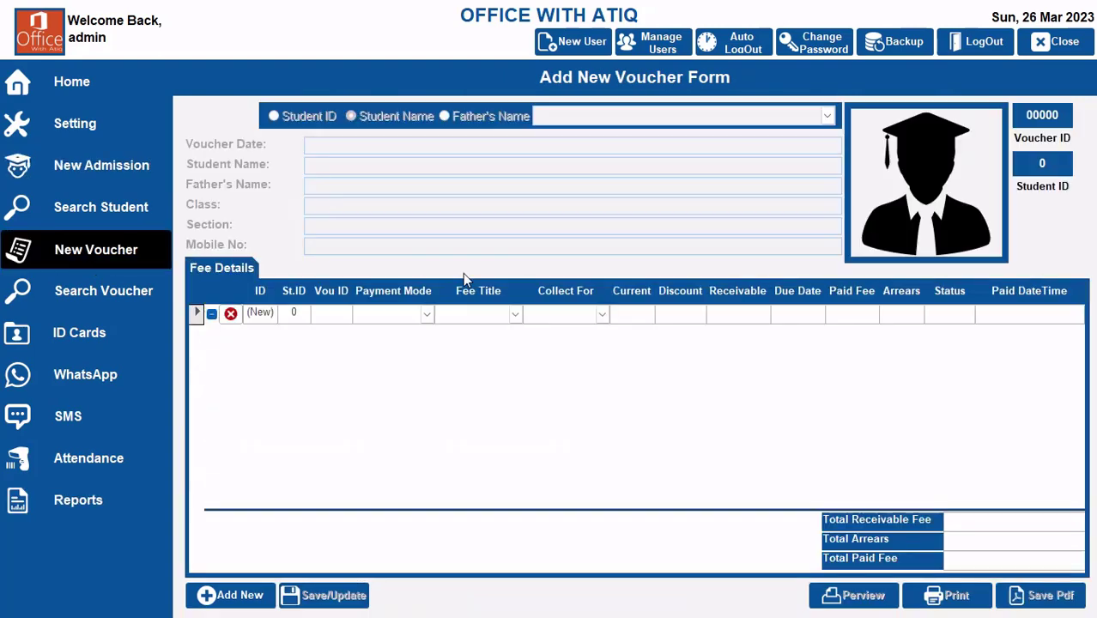
{"action": "type", "text": "ATIQ"}
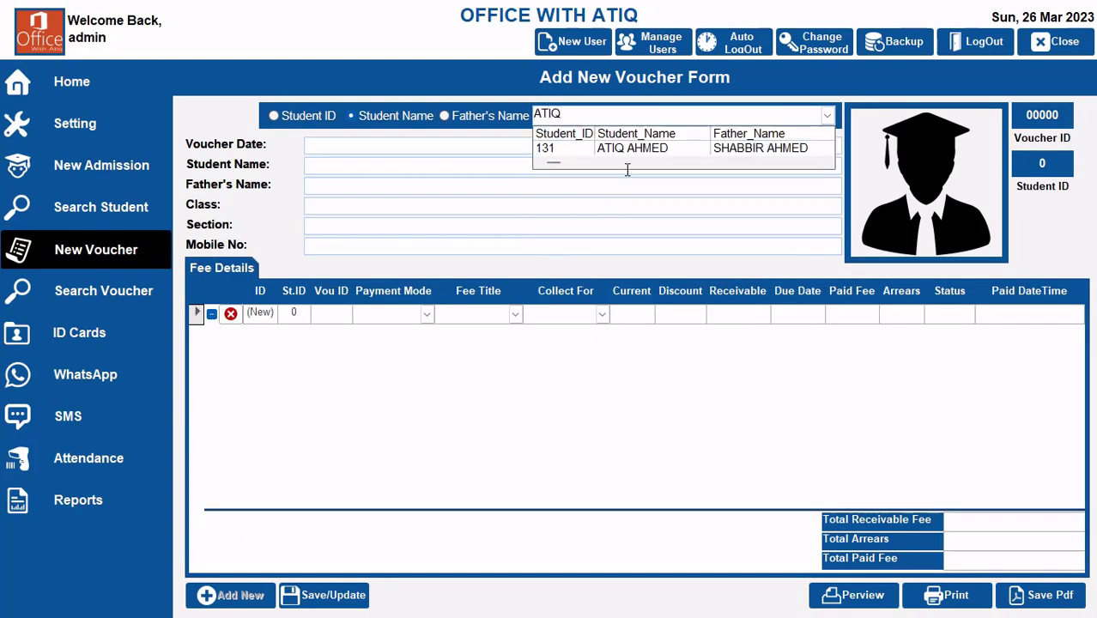
{"action": "left_click", "coordinate": [646, 151]}
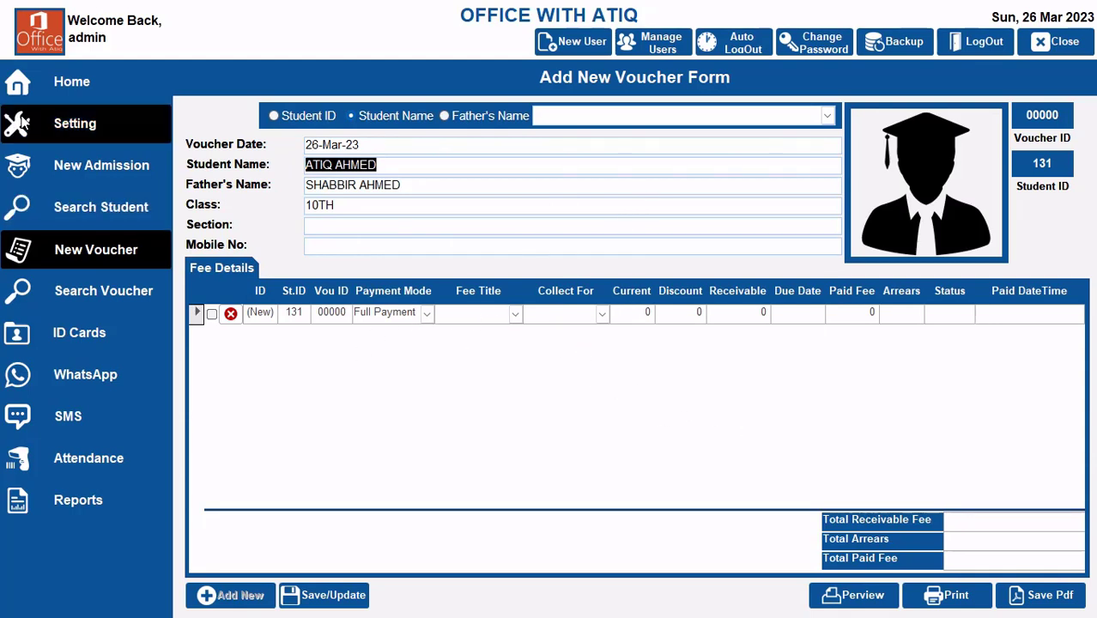
Step: Add a fully paid admission fee line for Admission-2023 with current fee 5,000, discount 0 and receivable 5,000
{"action": "left_click", "coordinate": [518, 314]}
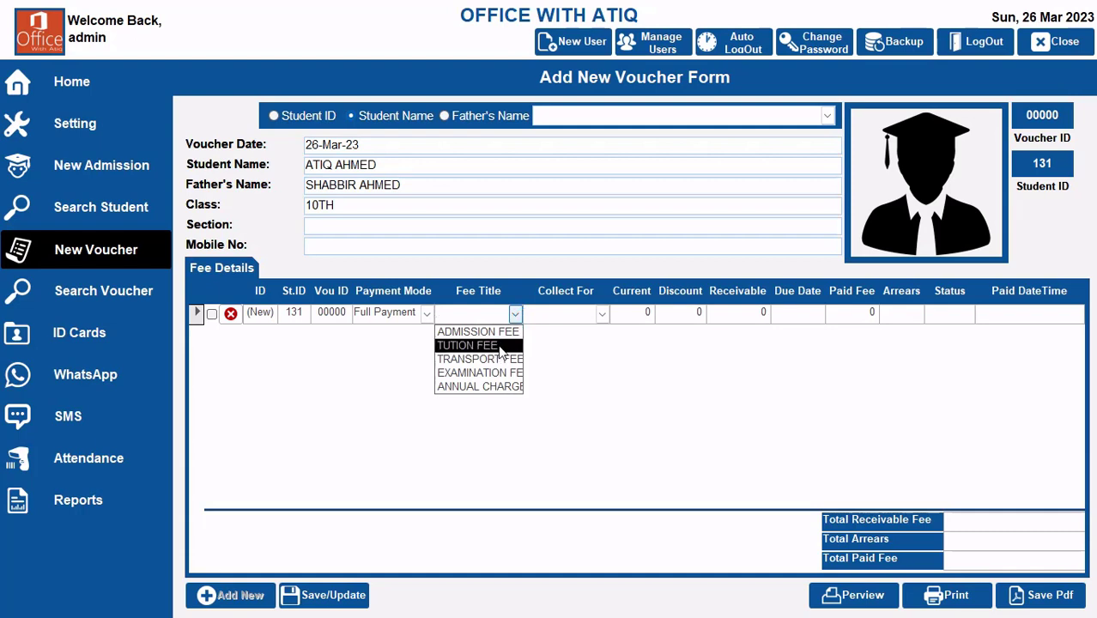
{"action": "left_click", "coordinate": [477, 333]}
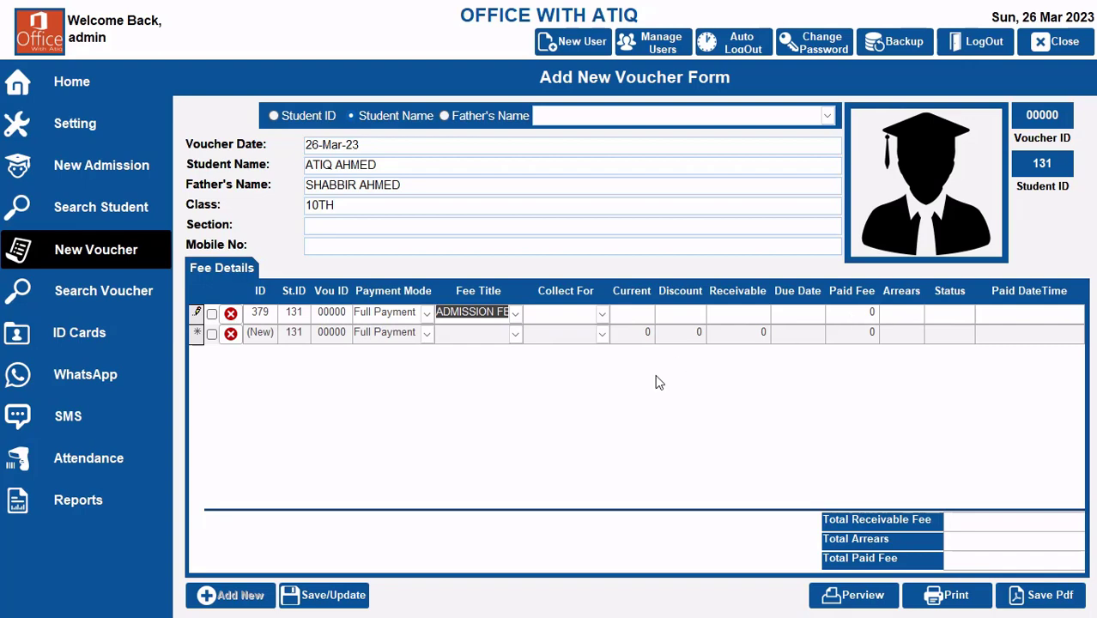
{"action": "left_click", "coordinate": [603, 315]}
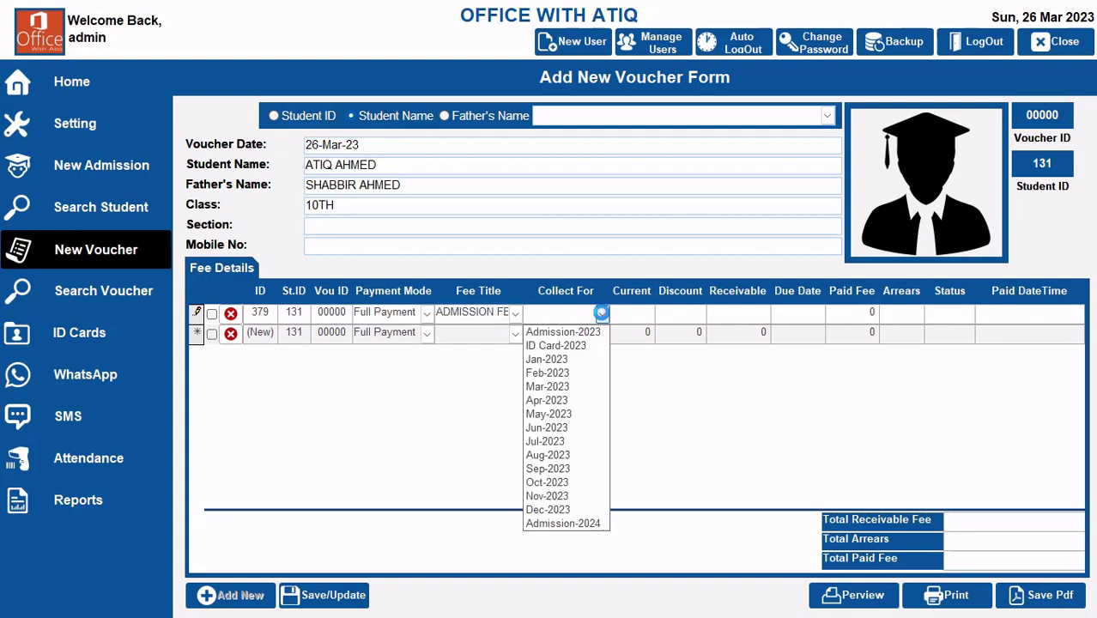
{"action": "left_click", "coordinate": [599, 332]}
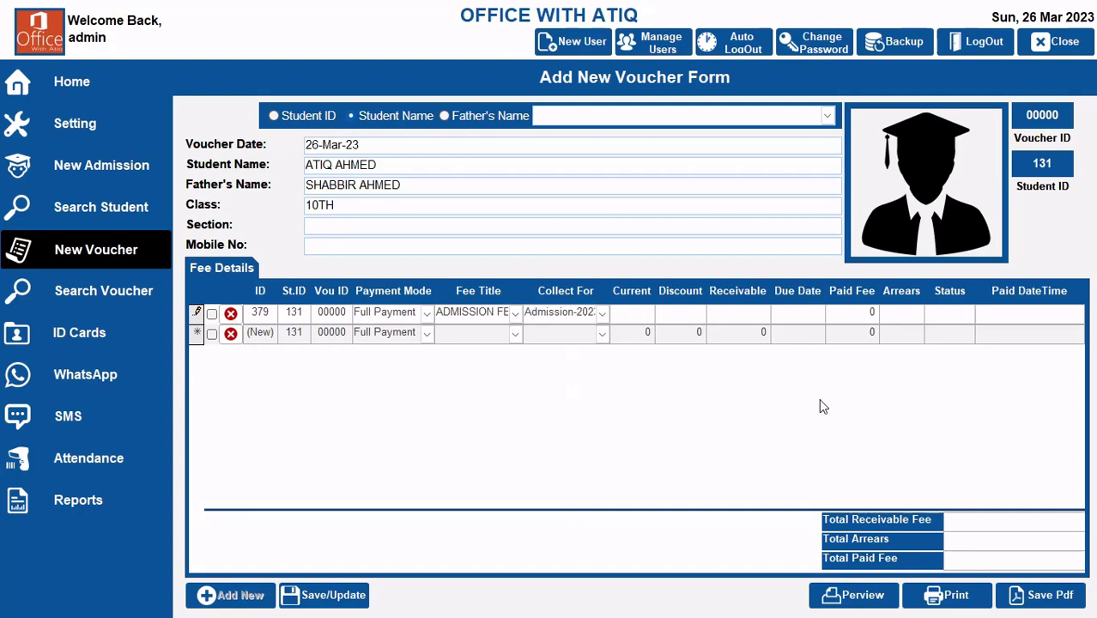
{"action": "type", "text": "5,000"}
{"action": "key", "text": "Tab"}
{"action": "type", "text": "0"}
{"action": "key", "text": "Tab"}
{"action": "type", "text": "5000"}
{"action": "key", "text": "Tab"}
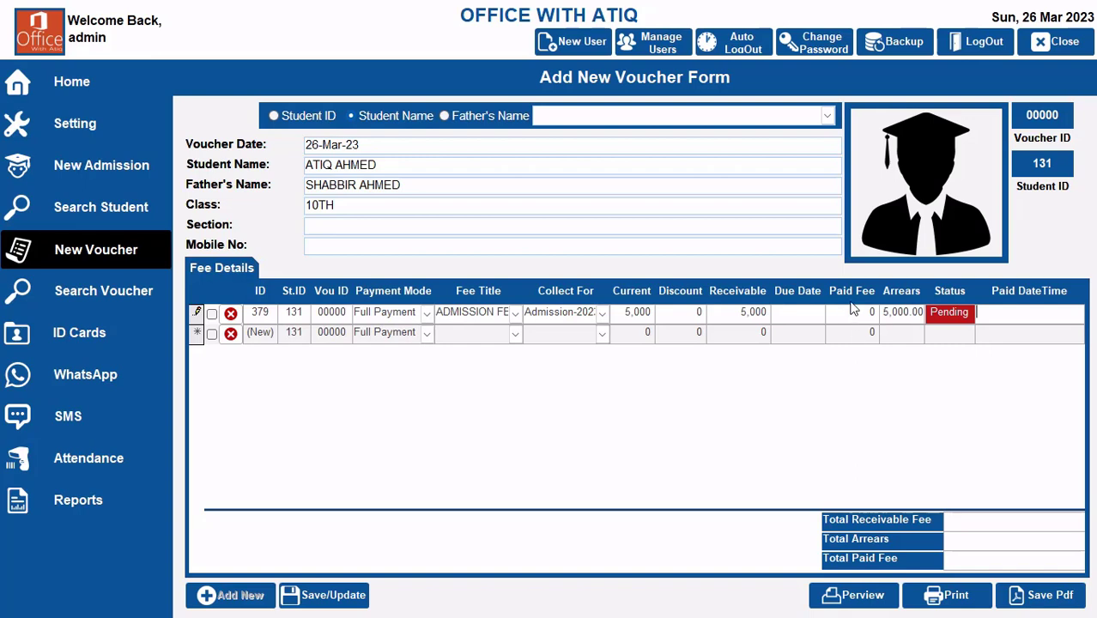
{"action": "left_click", "coordinate": [212, 315]}
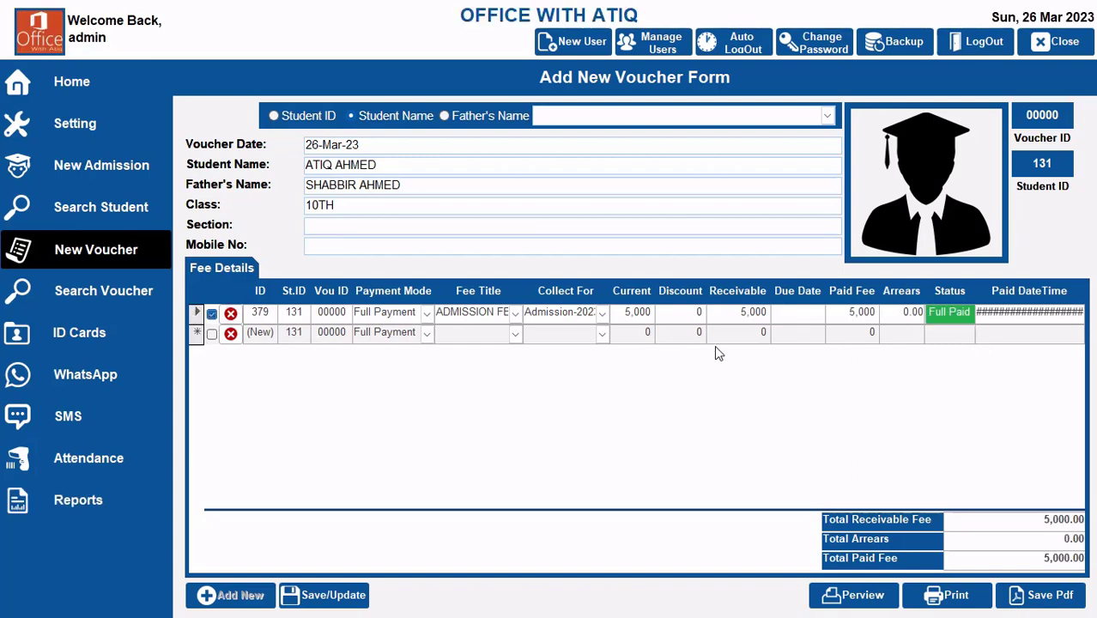
Step: Add a tuition fee line to the voucher, collected for Mar-2023
{"action": "left_click", "coordinate": [515, 334]}
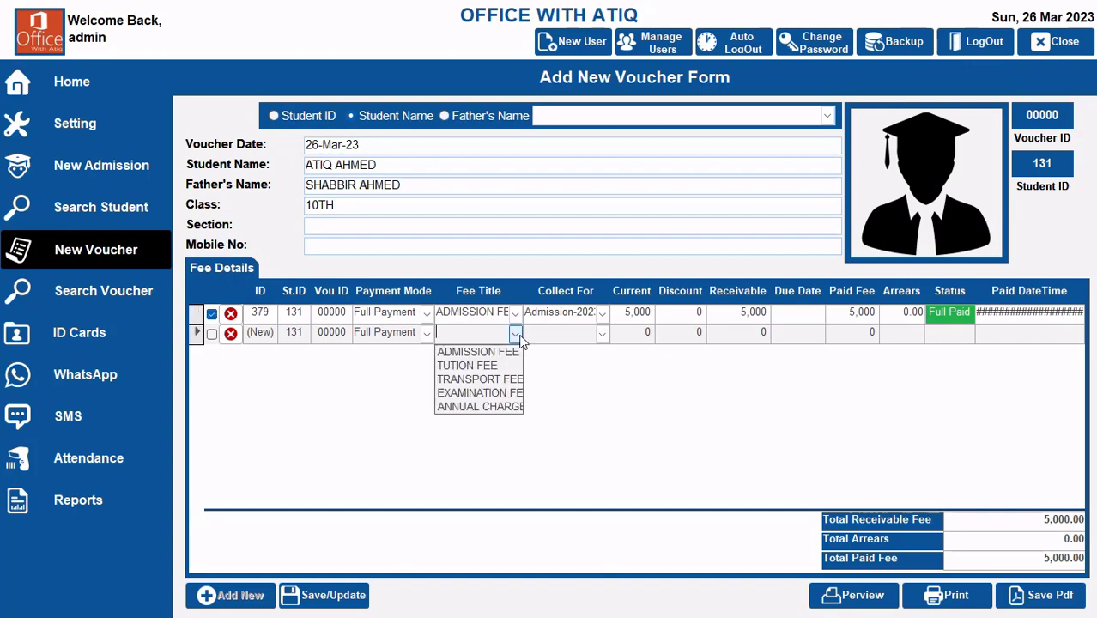
{"action": "left_click", "coordinate": [495, 364]}
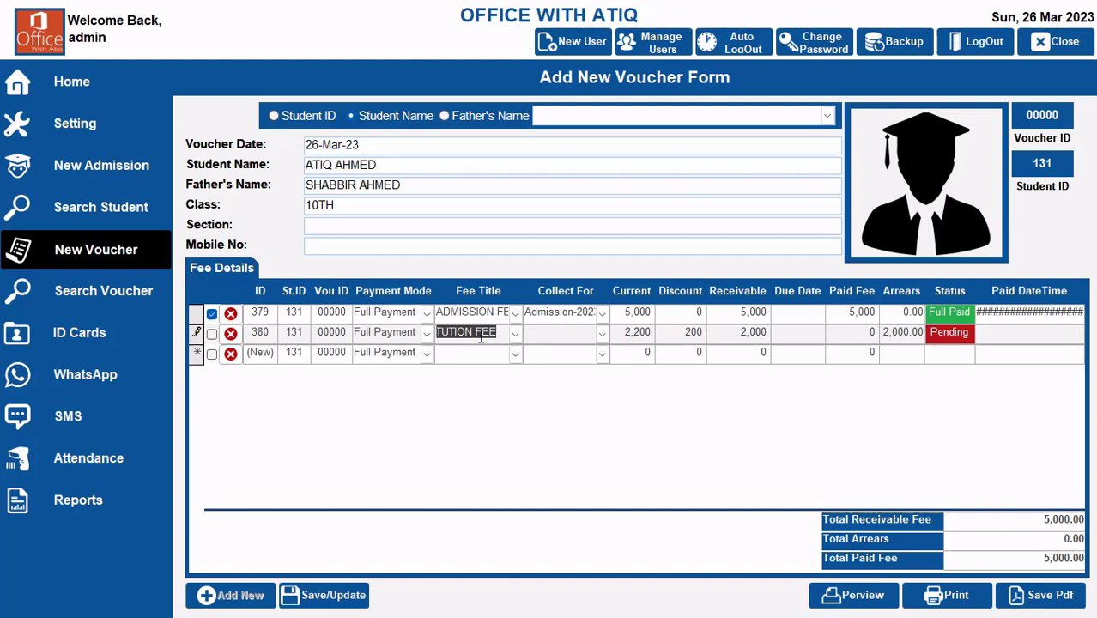
{"action": "left_click", "coordinate": [595, 336]}
{"action": "left_click", "coordinate": [571, 411]}
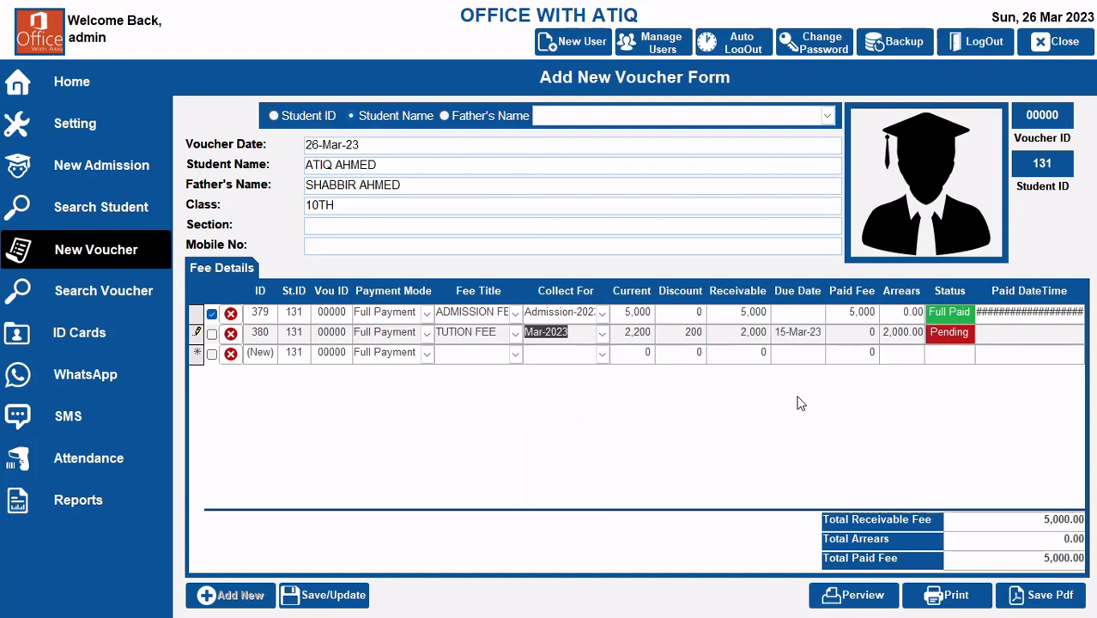
Step: Add examination fee and transport fee lines to the voucher, both collected for Mar-2023
{"action": "left_click", "coordinate": [515, 353]}
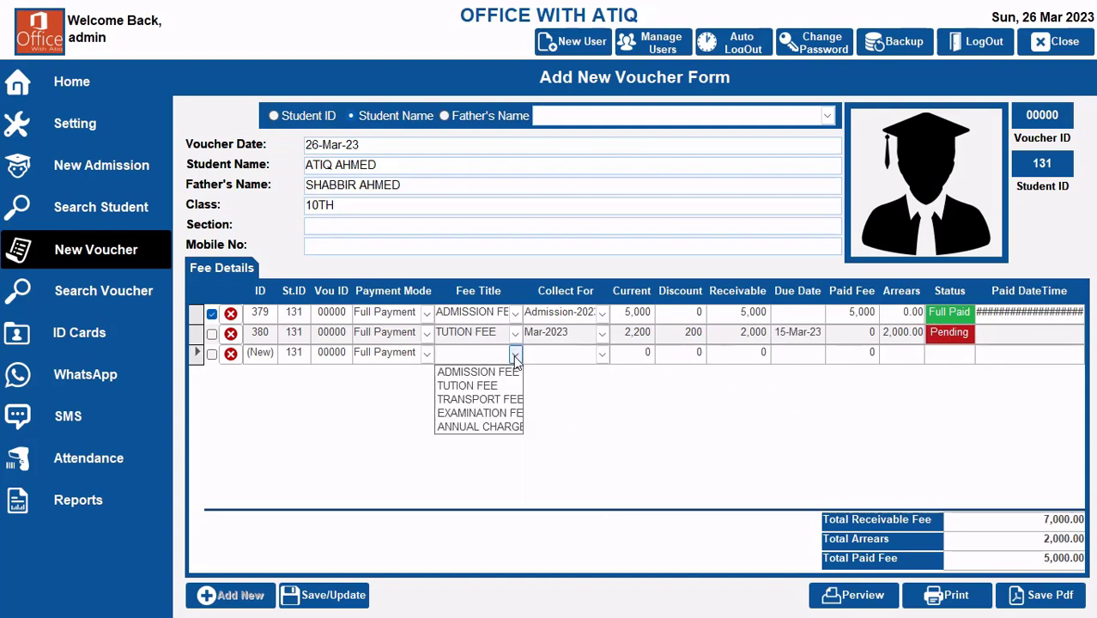
{"action": "left_click", "coordinate": [506, 413]}
{"action": "left_click", "coordinate": [601, 353]}
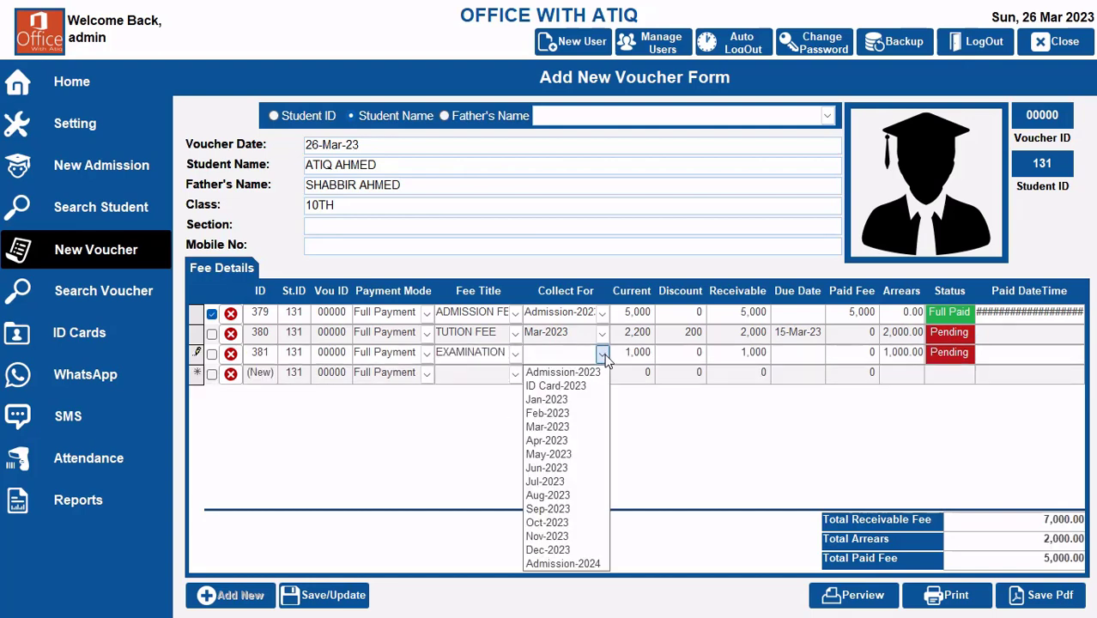
{"action": "left_click", "coordinate": [583, 427]}
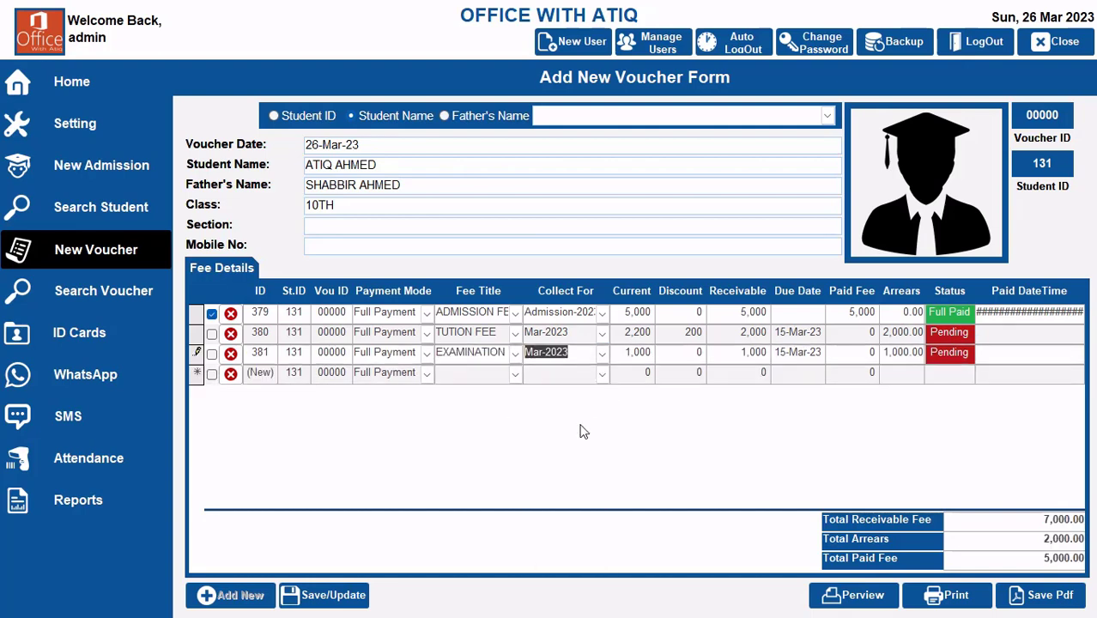
{"action": "left_click", "coordinate": [515, 374]}
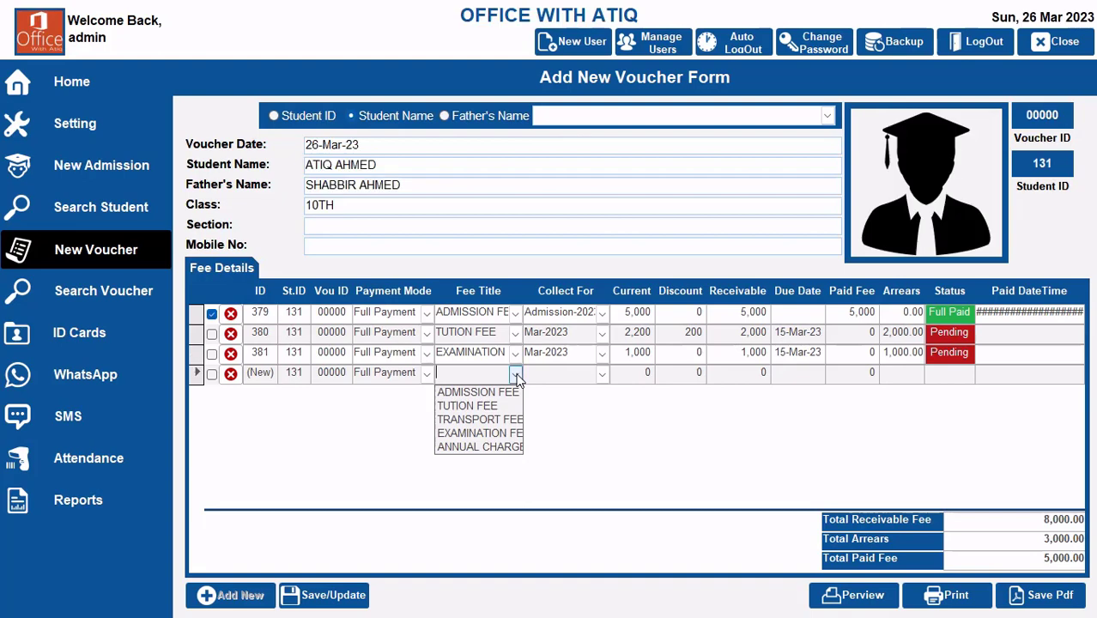
{"action": "left_click", "coordinate": [499, 419]}
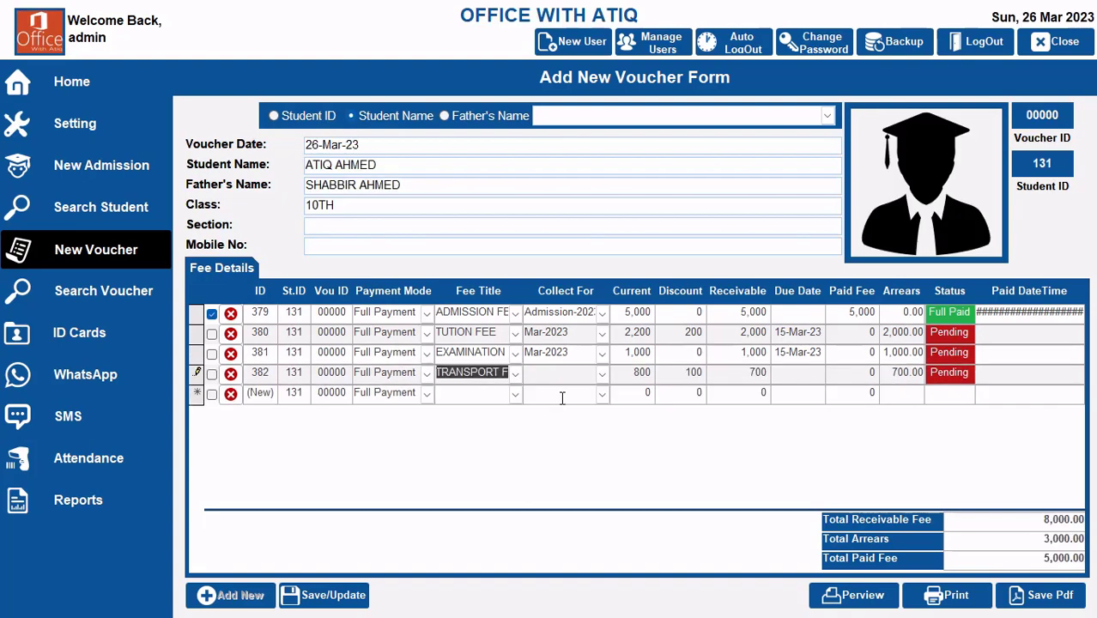
{"action": "left_click", "coordinate": [603, 375]}
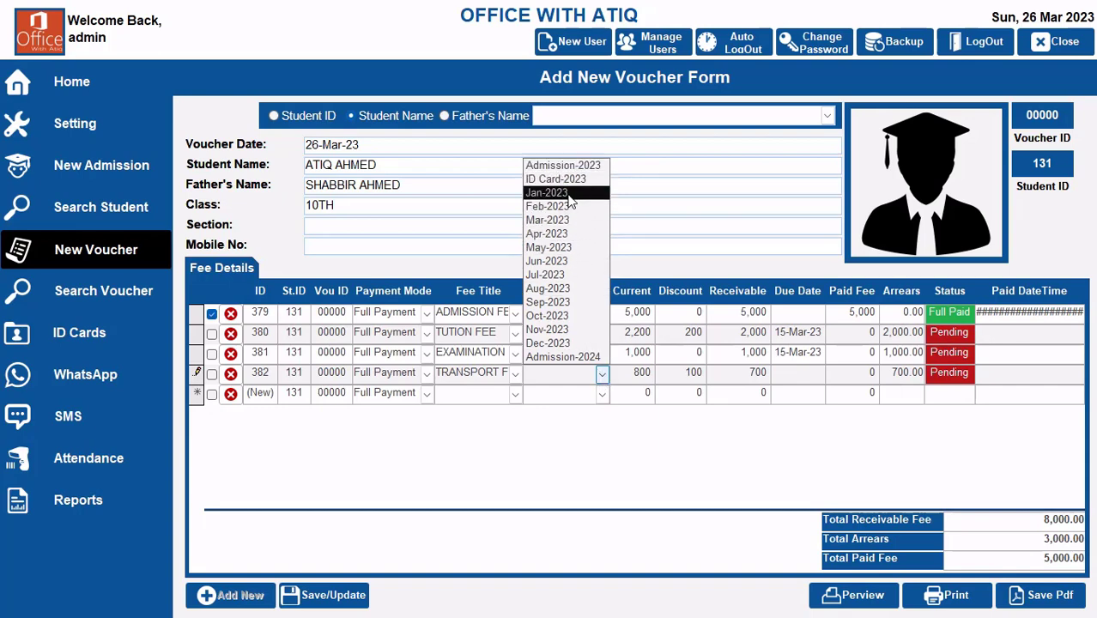
{"action": "left_click", "coordinate": [570, 222]}
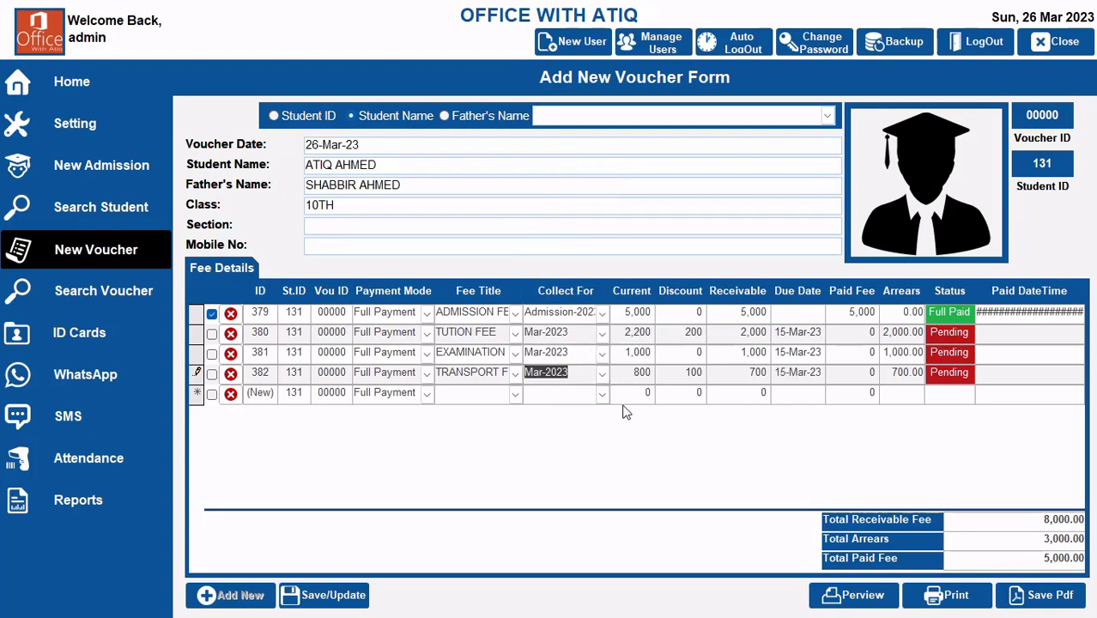
Step: Mark the tuition, examination and transport fees as paid and save the voucher
{"action": "left_click", "coordinate": [211, 333]}
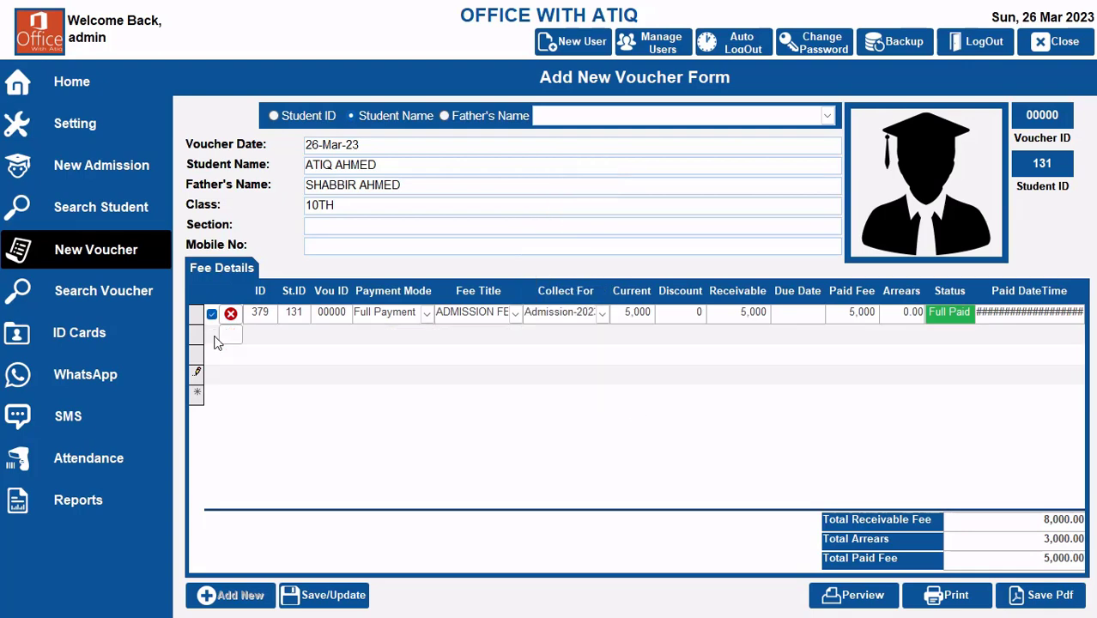
{"action": "left_click", "coordinate": [212, 372]}
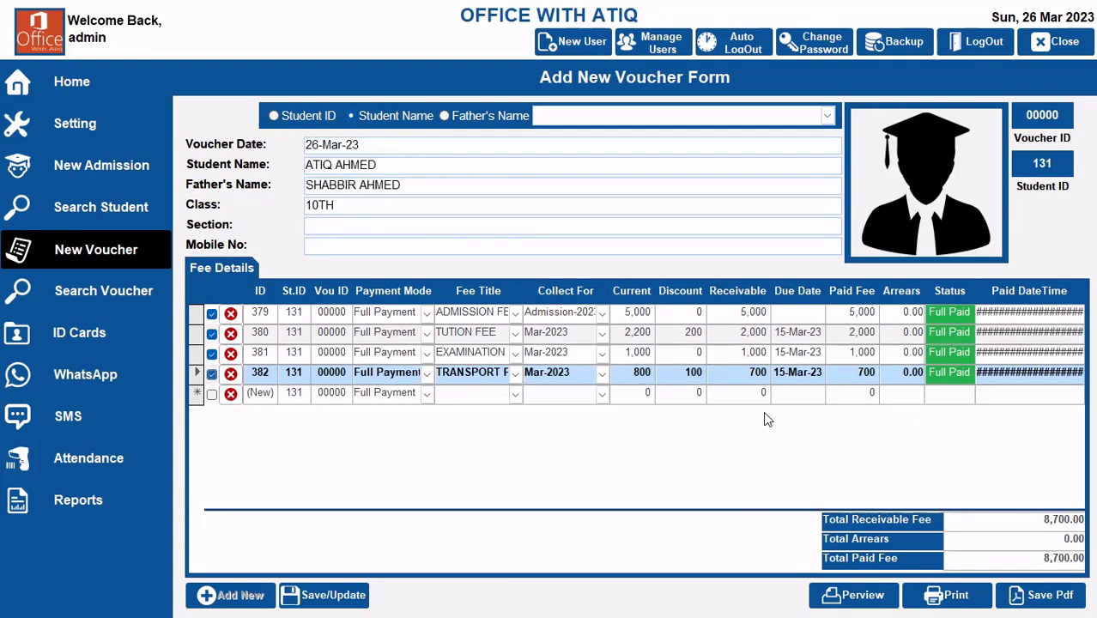
{"action": "left_click", "coordinate": [326, 595]}
{"action": "left_click", "coordinate": [649, 352]}
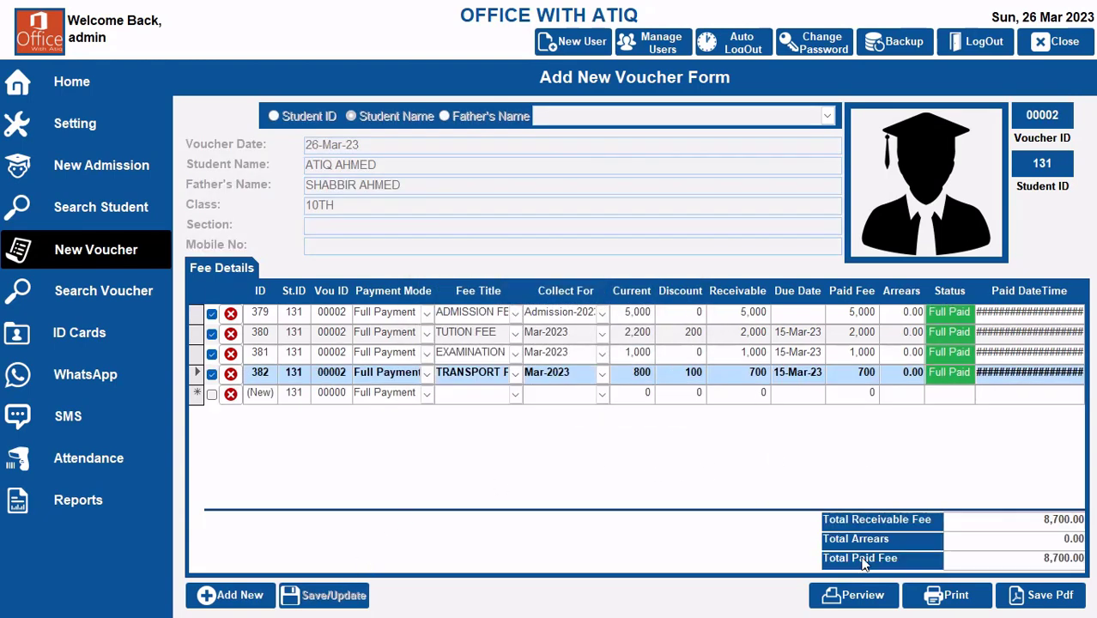
Step: Preview the new student's Paid Fee Voucher, review its fee lines, and close the preview
{"action": "left_click", "coordinate": [861, 595]}
{"action": "left_click", "coordinate": [553, 182]}
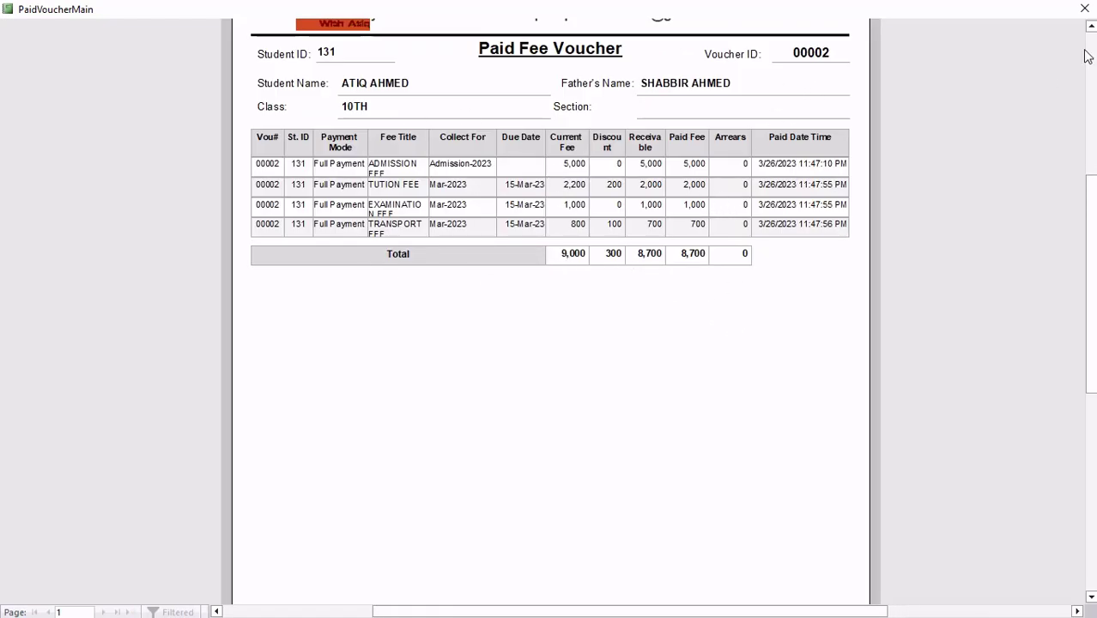
{"action": "left_click", "coordinate": [1086, 10]}
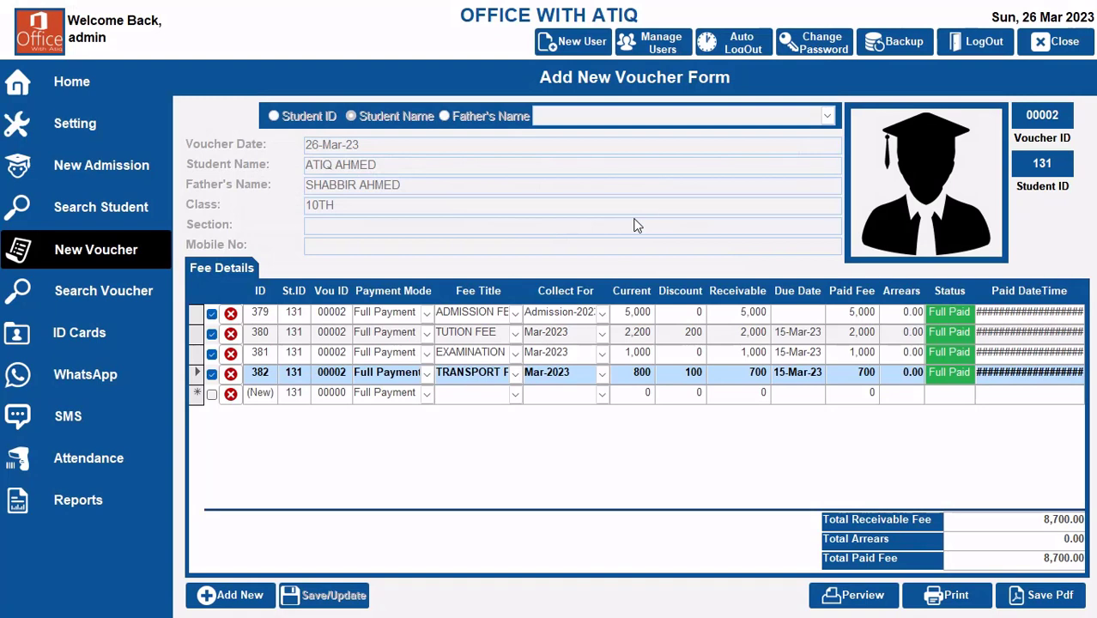
Step: Return to the KPI dashboard to review the fee collection summary, then log out of the system
{"action": "left_click", "coordinate": [71, 86]}
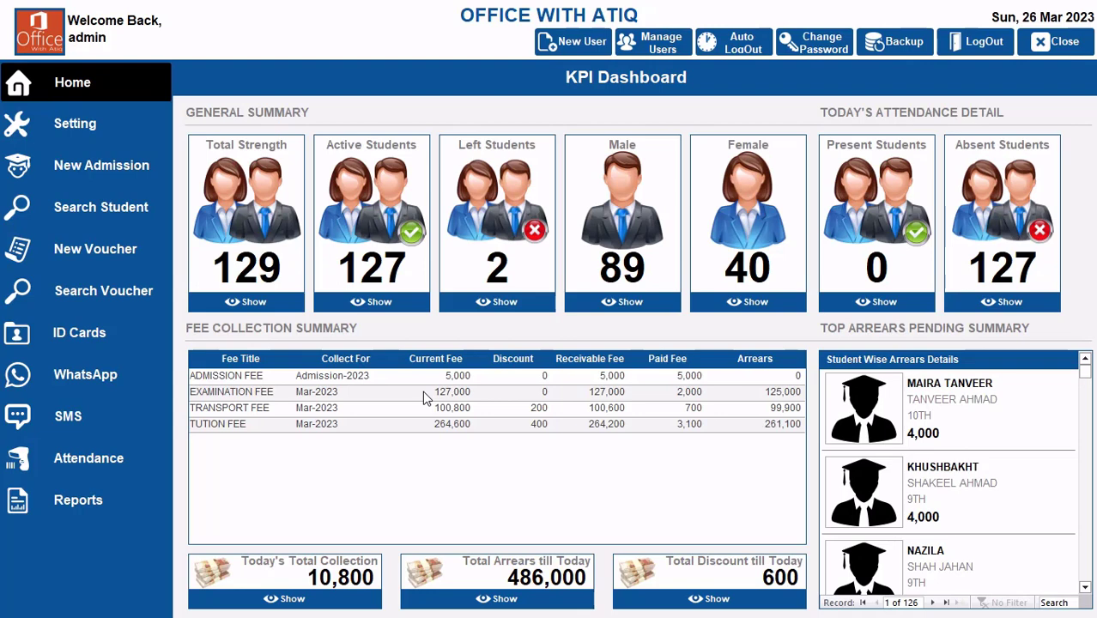
{"action": "left_click", "coordinate": [979, 48]}
{"action": "left_click", "coordinate": [531, 354]}
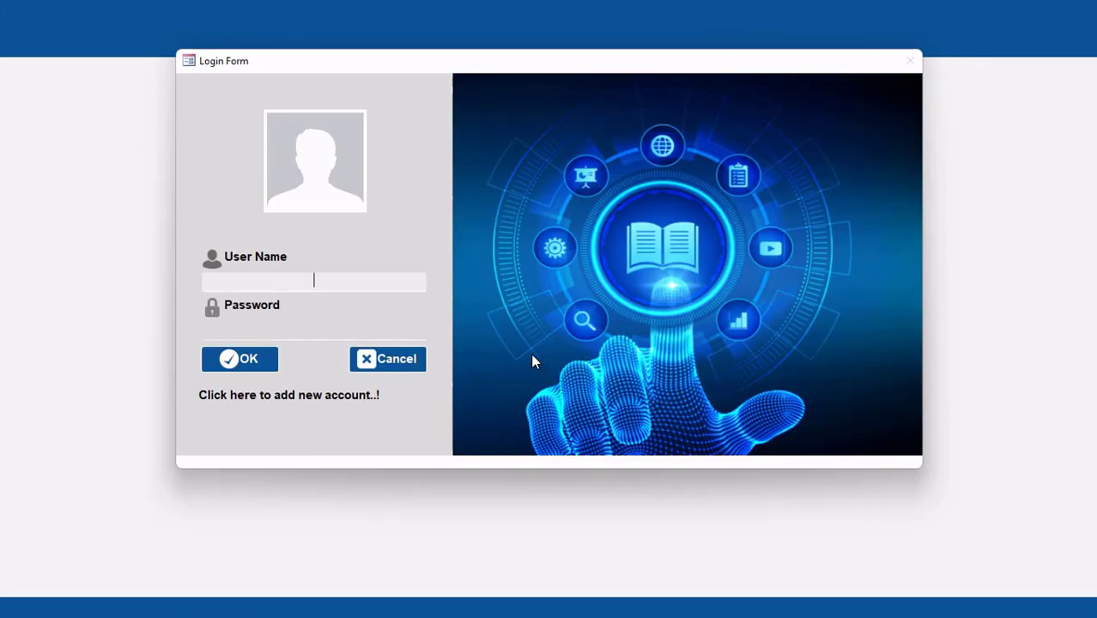